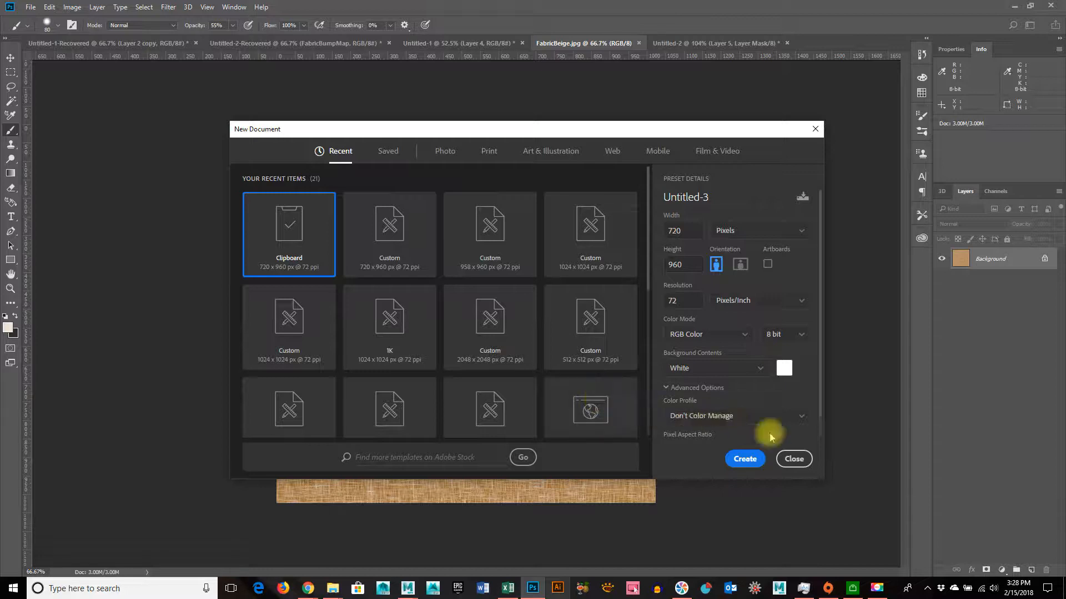
# Create a new 1024 x 1024 px document at 72 pixels/inch in RGB Color with an artboard and white background
pyautogui.moveTo(648, 228)
pyautogui.mouseDown()
pyautogui.moveTo(661, 327)
pyautogui.moveTo(657, 209)
pyautogui.mouseUp()
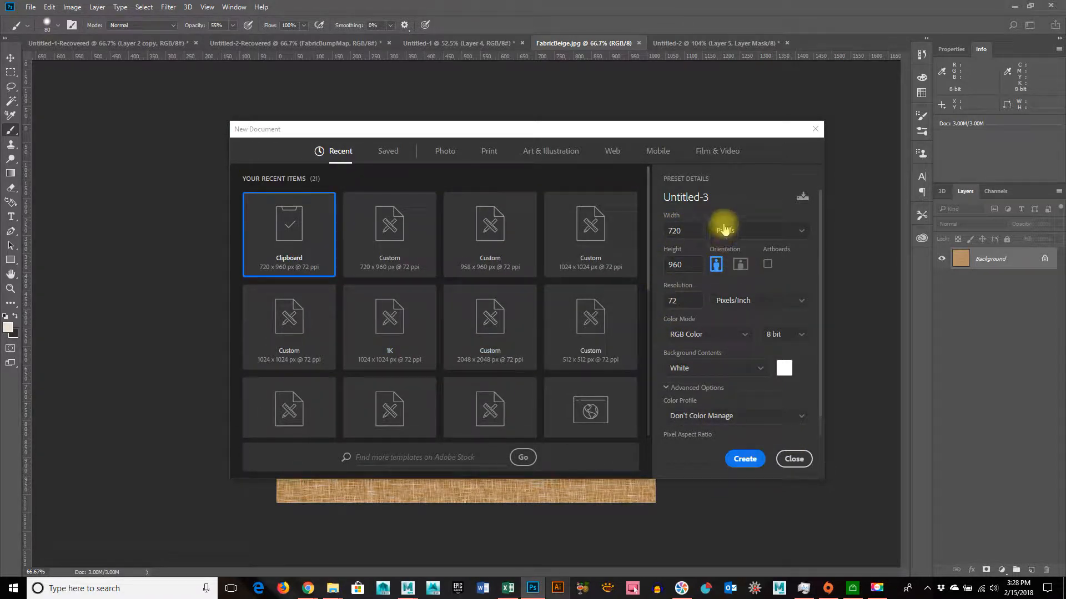
pyautogui.click(277, 326)
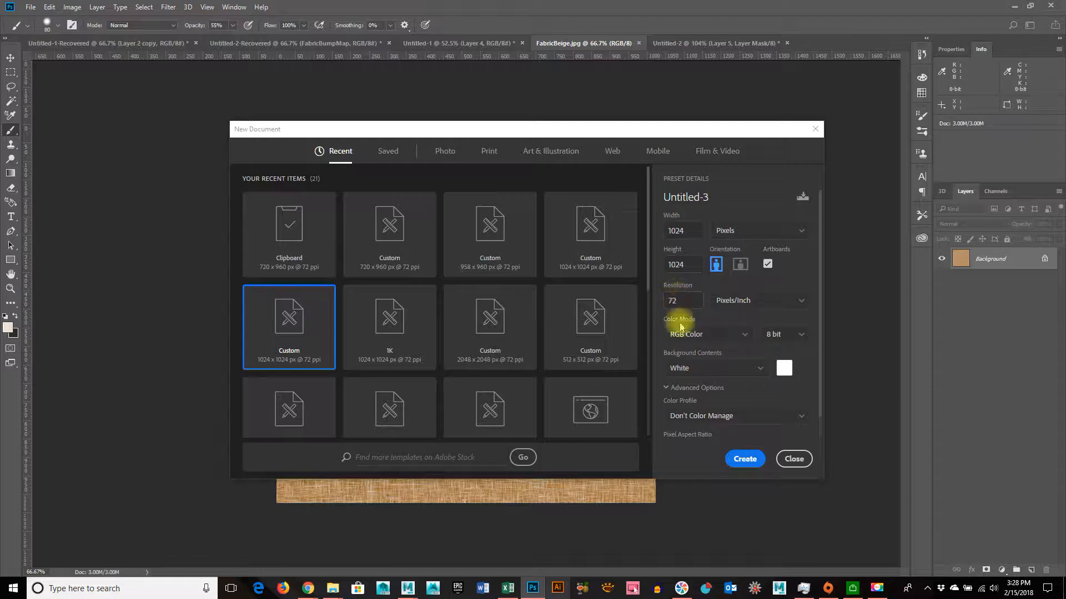
pyautogui.click(744, 460)
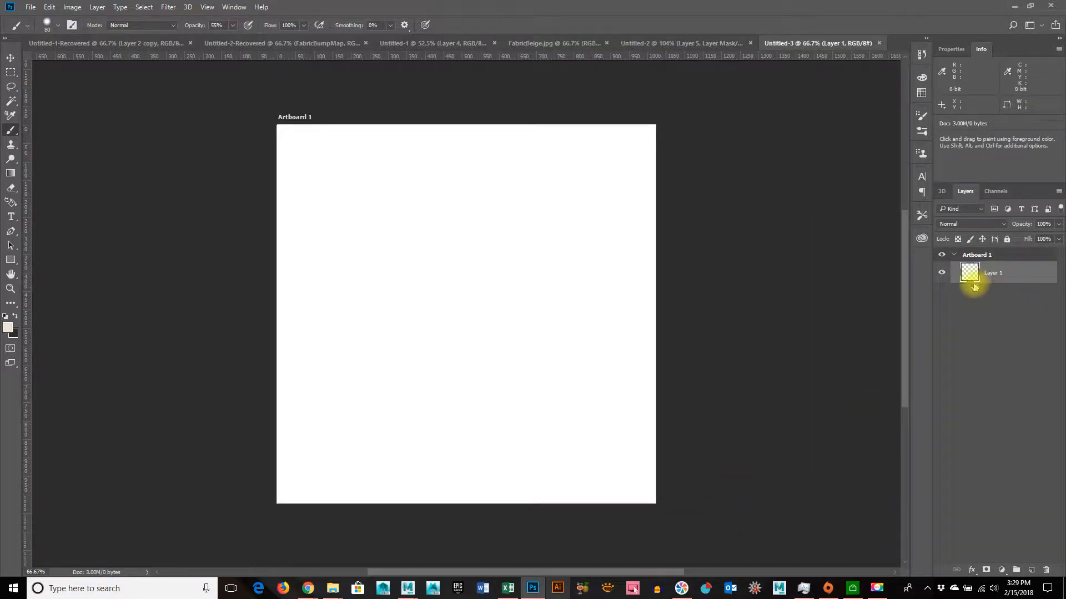
pyautogui.moveTo(502, 286)
pyautogui.mouseDown()
pyautogui.moveTo(388, 226)
pyautogui.moveTo(662, 198)
pyautogui.moveTo(374, 236)
pyautogui.moveTo(176, 114)
pyautogui.moveTo(400, 245)
pyautogui.moveTo(767, 411)
pyautogui.moveTo(578, 404)
pyautogui.moveTo(633, 393)
pyautogui.moveTo(623, 281)
pyautogui.moveTo(571, 328)
pyautogui.moveTo(528, 231)
pyautogui.moveTo(547, 371)
pyautogui.moveTo(528, 373)
pyautogui.mouseUp()
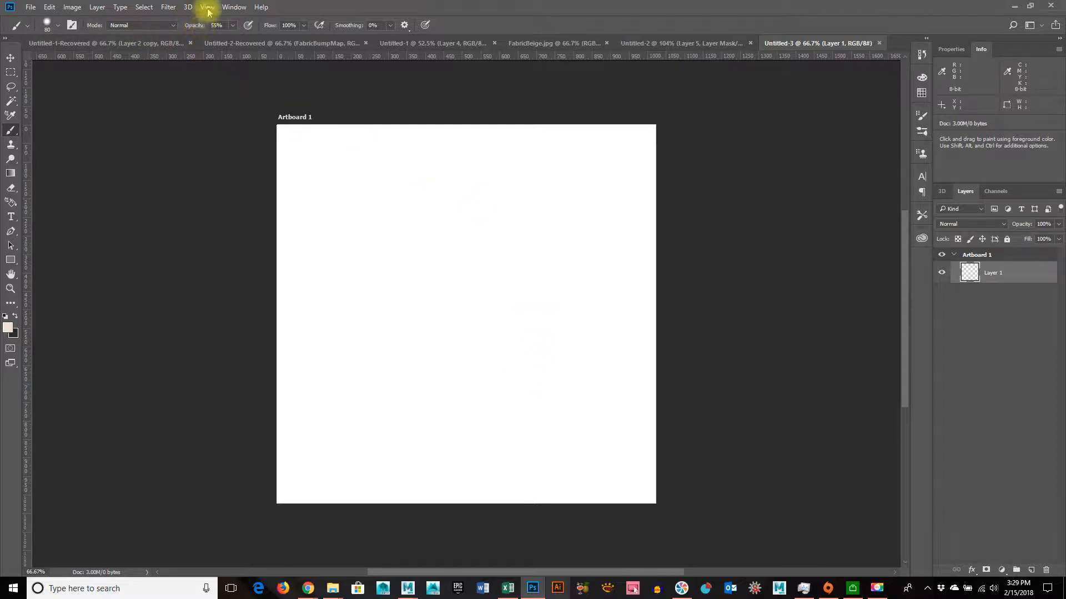
# Try to apply the Add Noise filter to the empty Layer 1
pyautogui.click(168, 8)
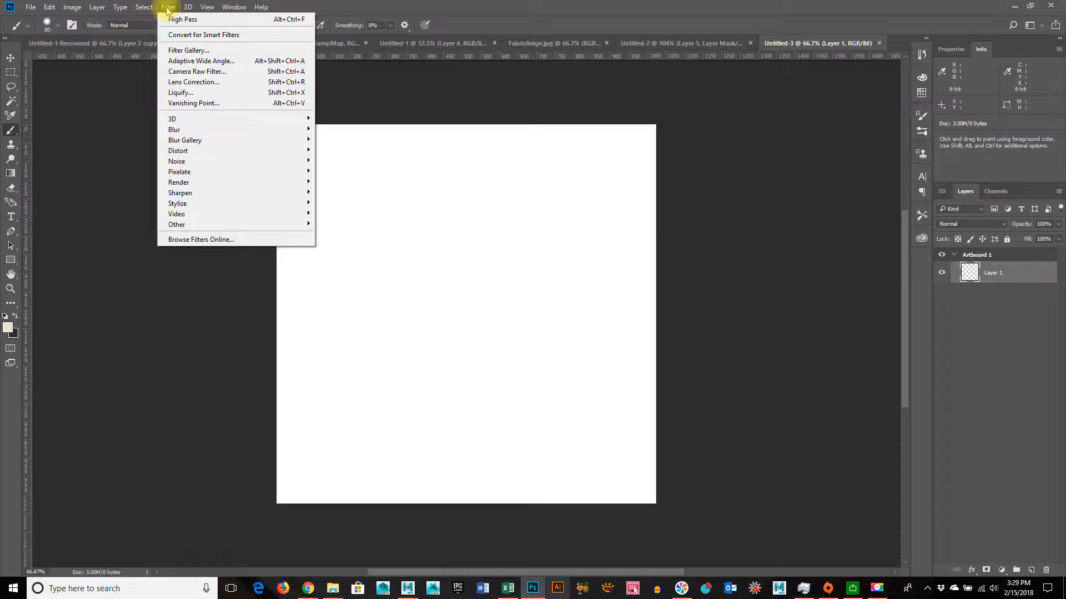
pyautogui.moveTo(230, 223)
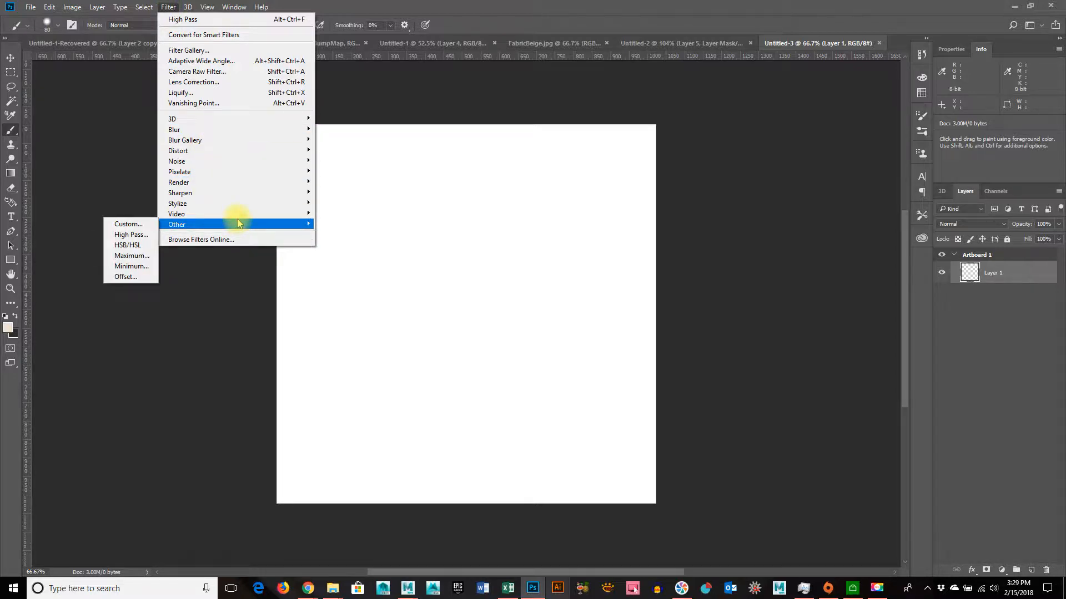
pyautogui.moveTo(248, 160)
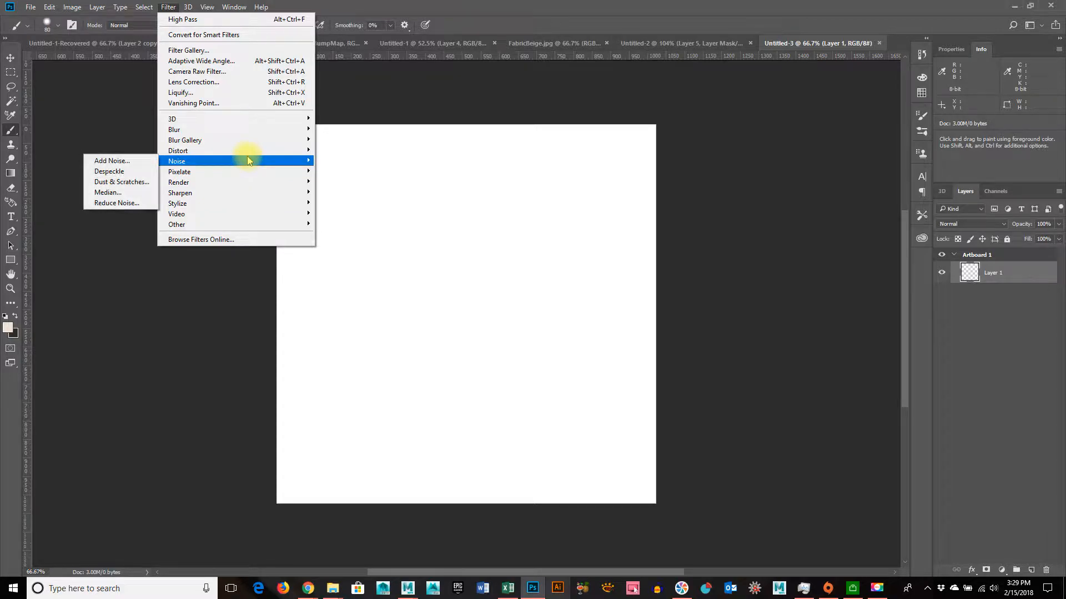
pyautogui.click(119, 163)
pyautogui.click(489, 222)
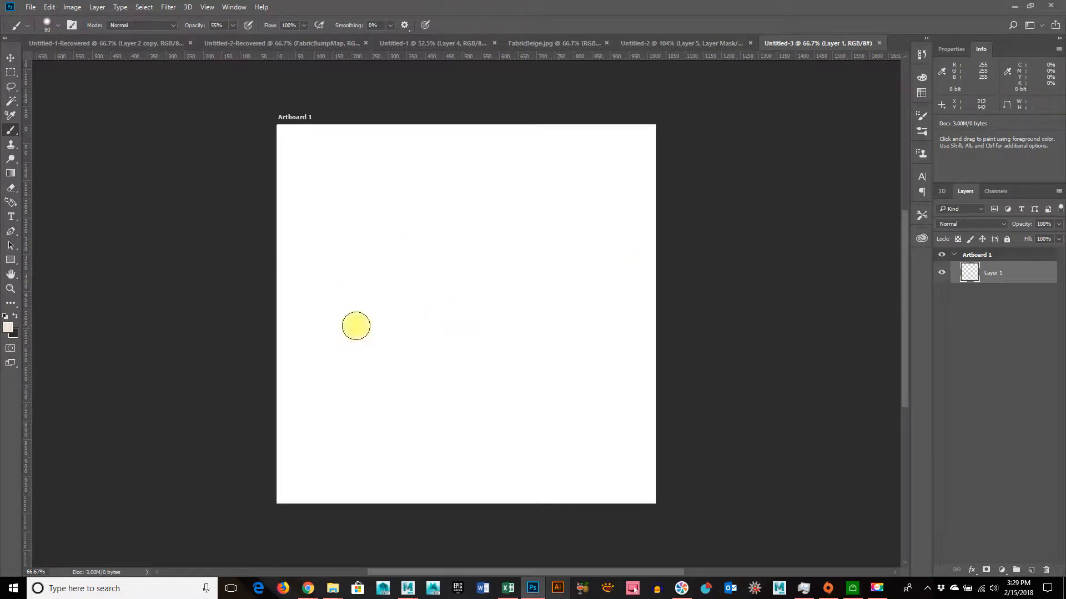
# Fill Layer 1 with the current foreground colour, change the foreground colour to white (ffffff) and refill the layer with it
pyautogui.press('alt')
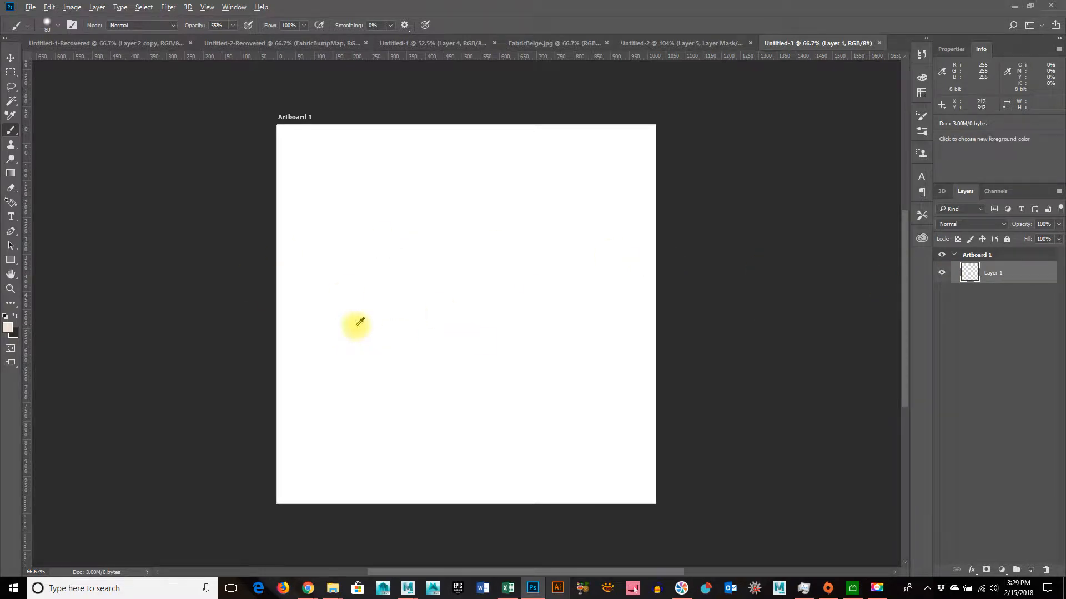
pyautogui.hotkey('alt', 'BackSpace')
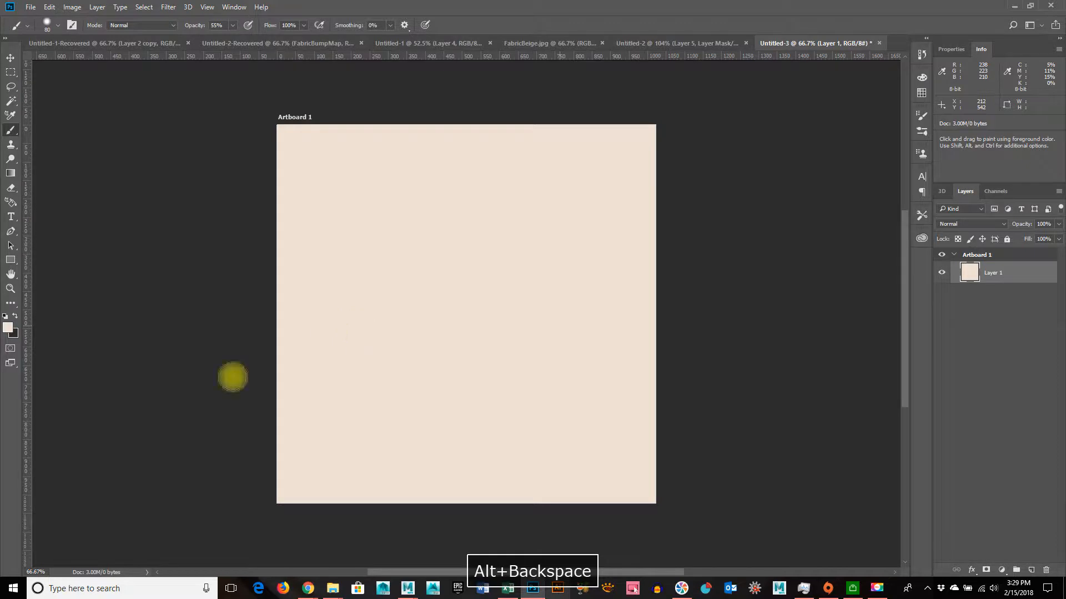
pyautogui.click(10, 332)
pyautogui.moveTo(607, 210)
pyautogui.mouseDown()
pyautogui.moveTo(533, 197)
pyautogui.moveTo(480, 123)
pyautogui.mouseUp()
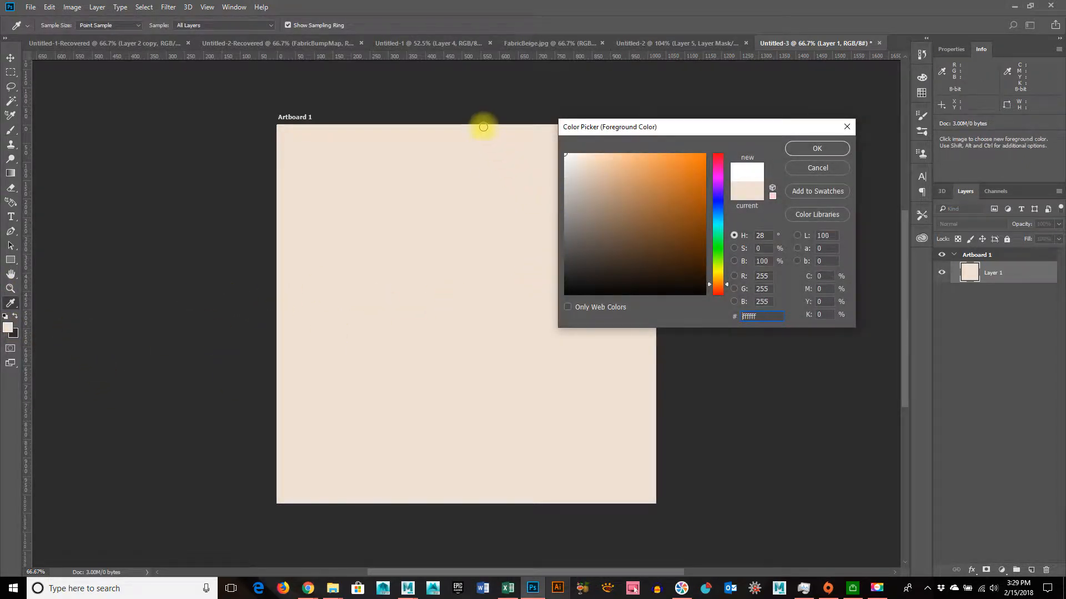
pyautogui.click(815, 147)
pyautogui.press('b')
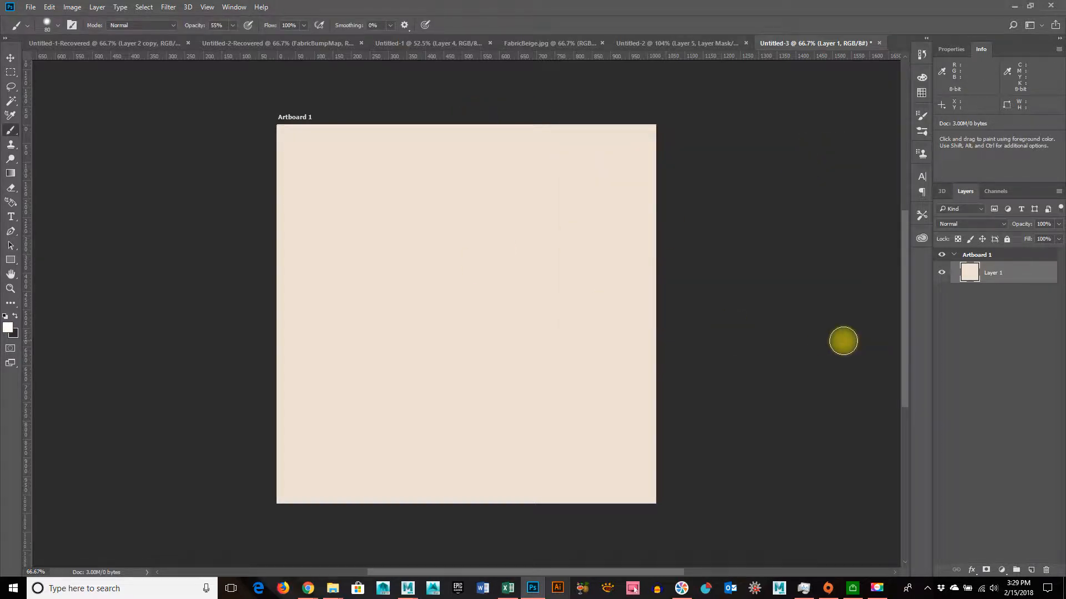
pyautogui.hotkey('alt', 'BackSpace')
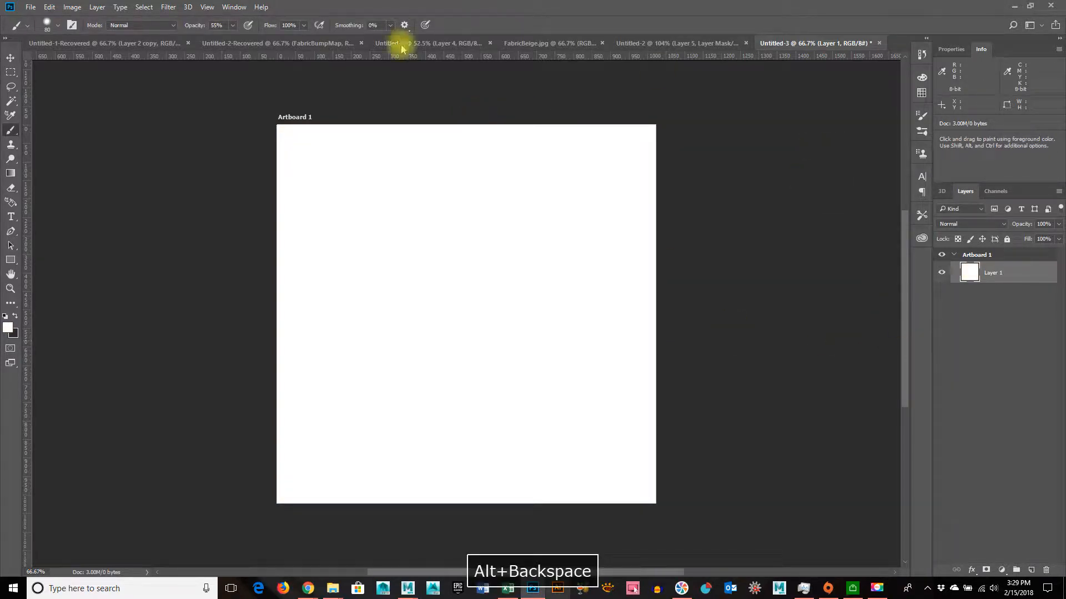
# Start the Add Noise filter on the white layer and preview monochromatic Uniform noise at 15.36% up close
pyautogui.click(232, 7)
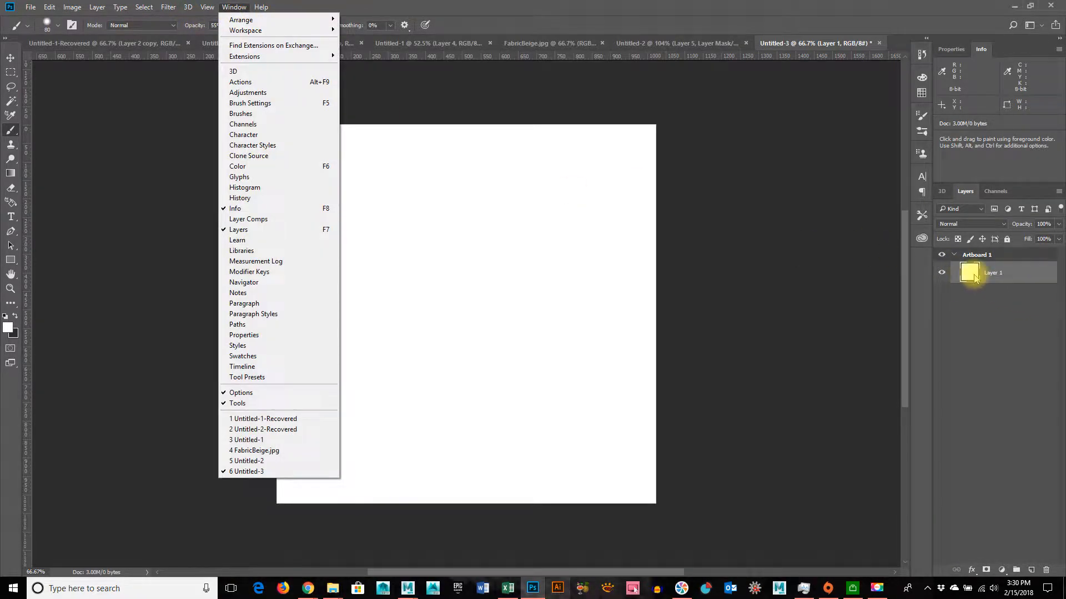
pyautogui.moveTo(166, 8)
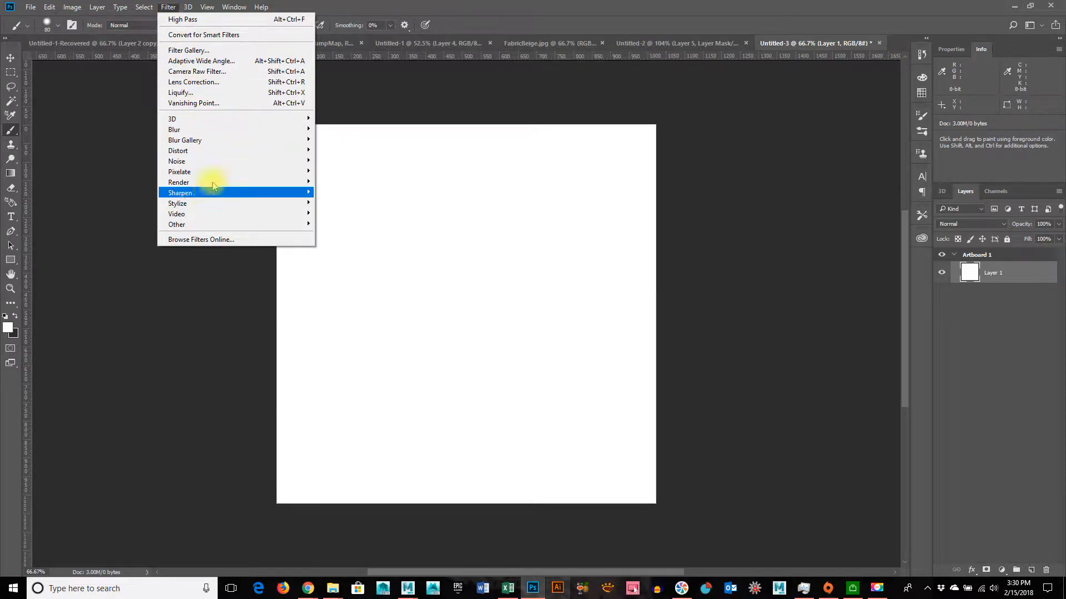
pyautogui.moveTo(215, 161)
pyautogui.click(144, 161)
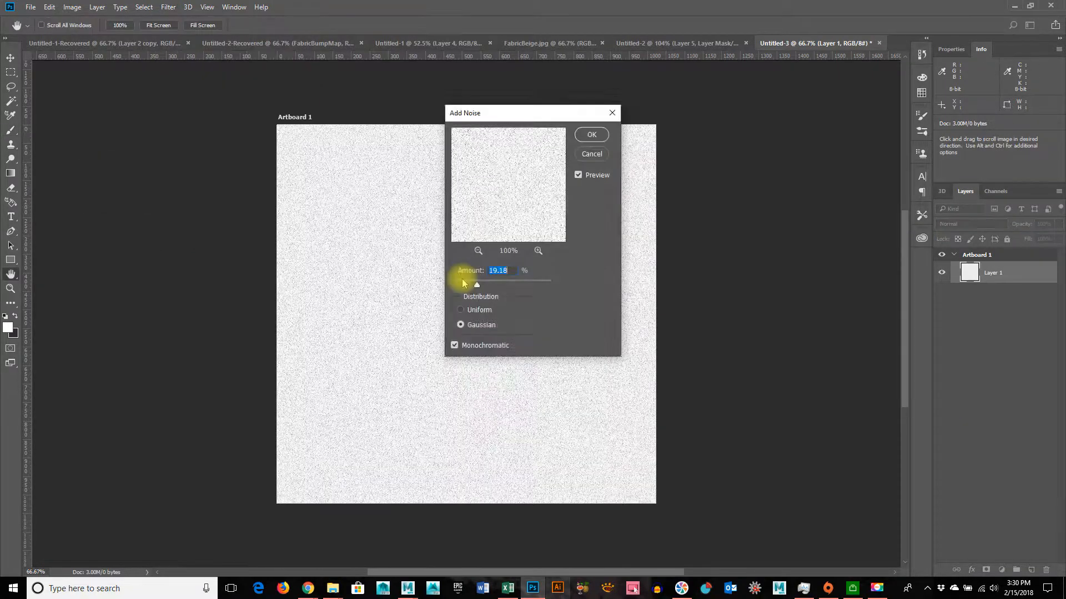
pyautogui.moveTo(468, 111); pyautogui.dragTo(696, 118)
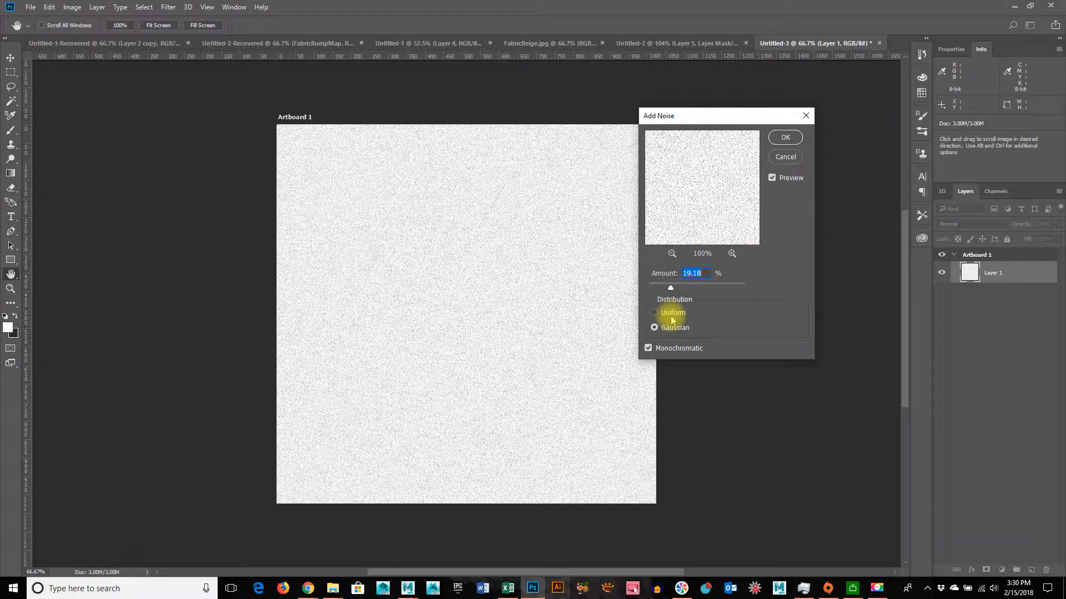
pyautogui.click(672, 313)
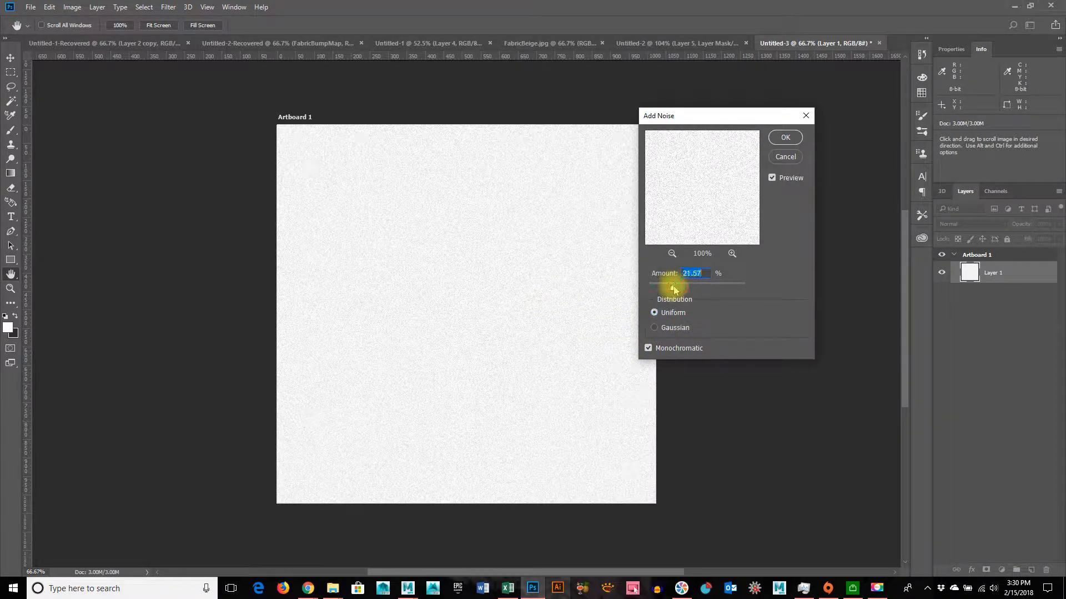
pyautogui.moveTo(674, 289); pyautogui.dragTo(667, 289)
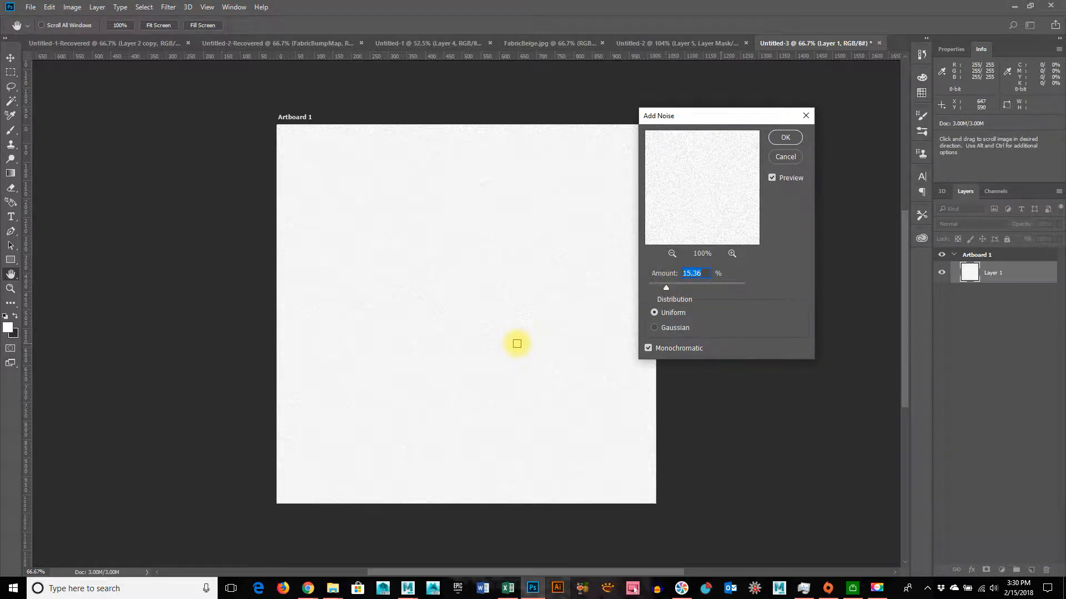
pyautogui.hotkey('ctrl', '+')
pyautogui.hotkey('ctrl', '+')
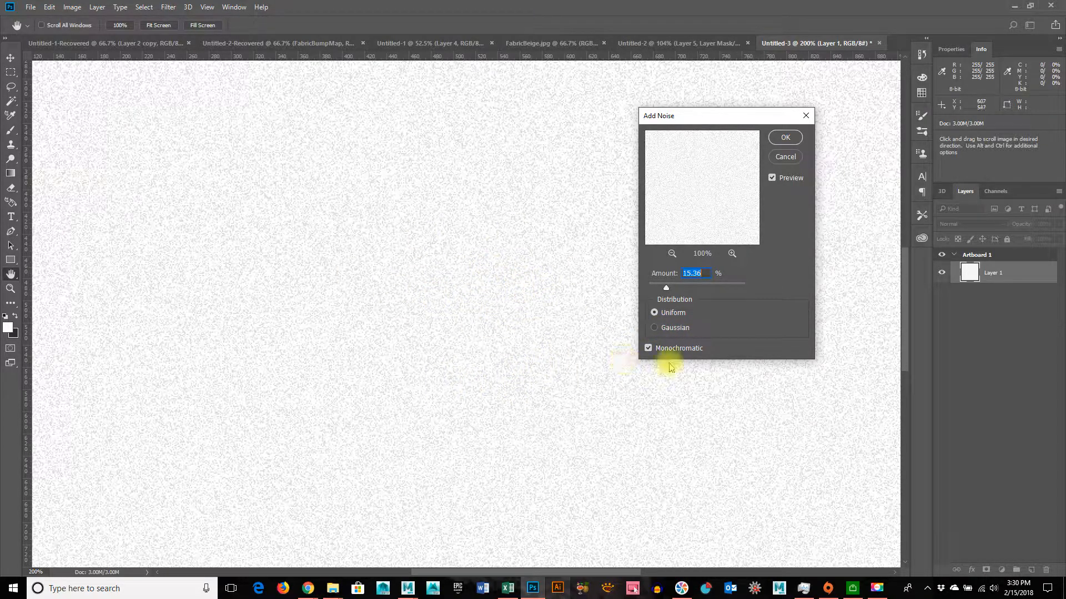
# Switch the noise distribution to Gaussian with an amount of 19.18% and apply the filter
pyautogui.click(655, 328)
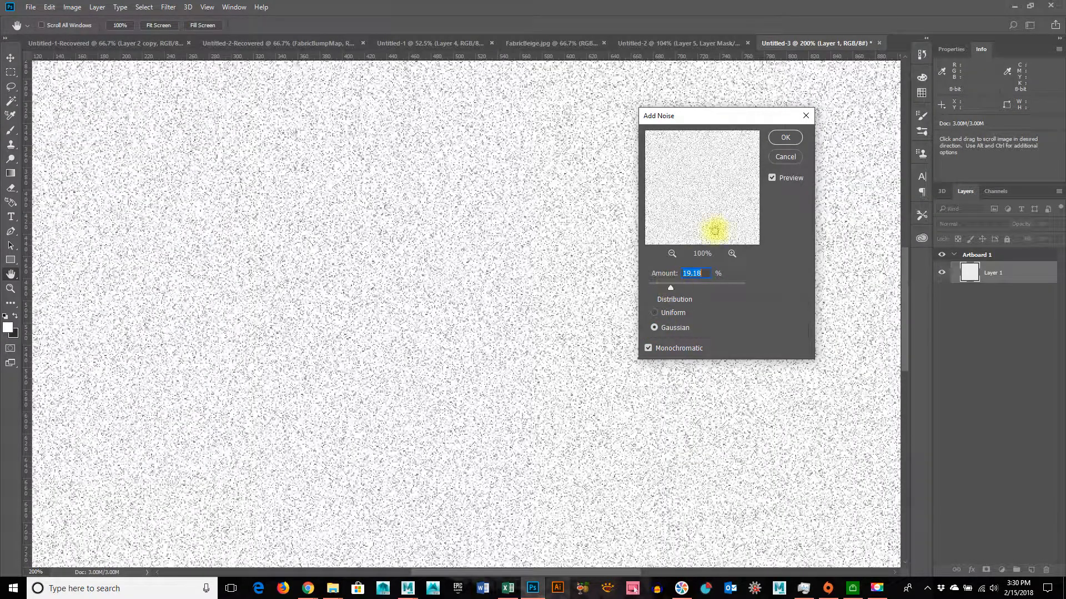
pyautogui.click(785, 137)
pyautogui.press('b')
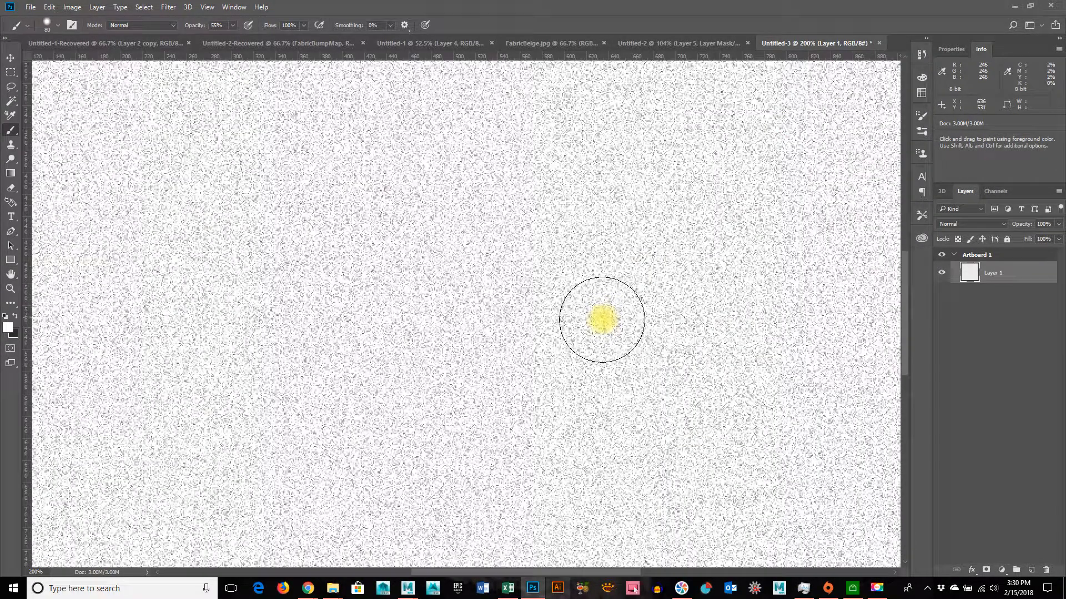
# Apply a Gaussian Blur with a radius of 3.5 pixels to the noise layer
pyautogui.keyDown('alt'); pyautogui.scroll(-3, 550, 309); pyautogui.keyUp('alt')
pyautogui.keyDown('alt'); pyautogui.scroll(-1, 555, 309); pyautogui.keyUp('alt')
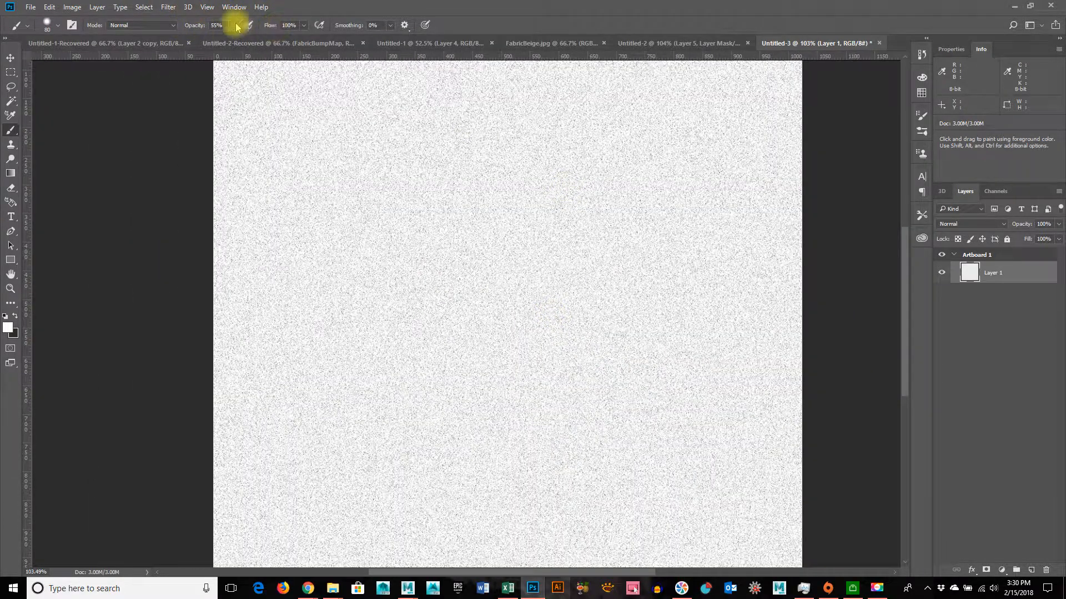
pyautogui.click(168, 8)
pyautogui.moveTo(202, 142)
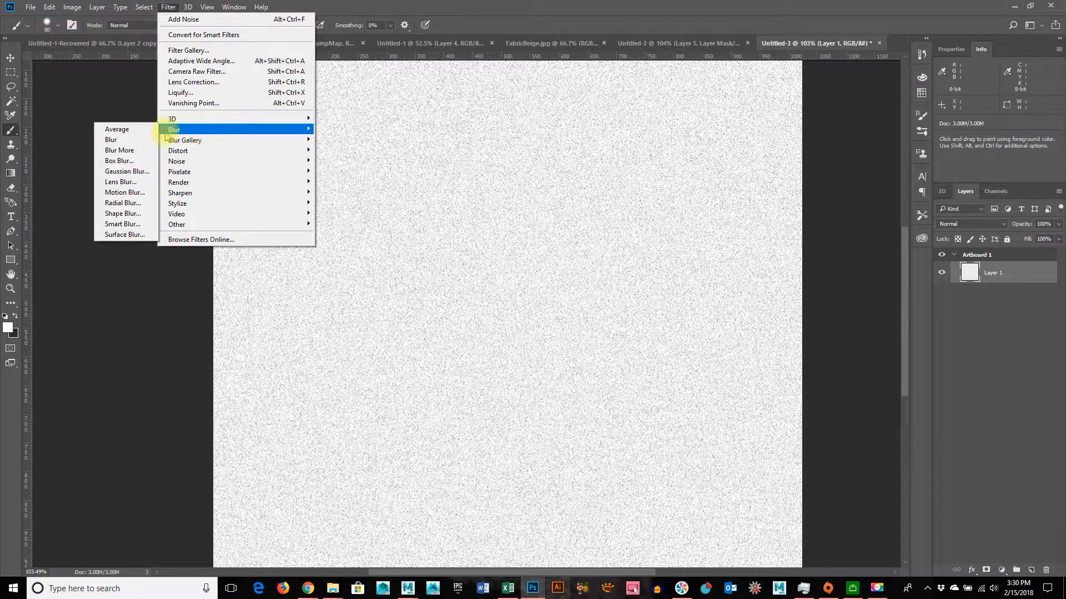
pyautogui.click(126, 172)
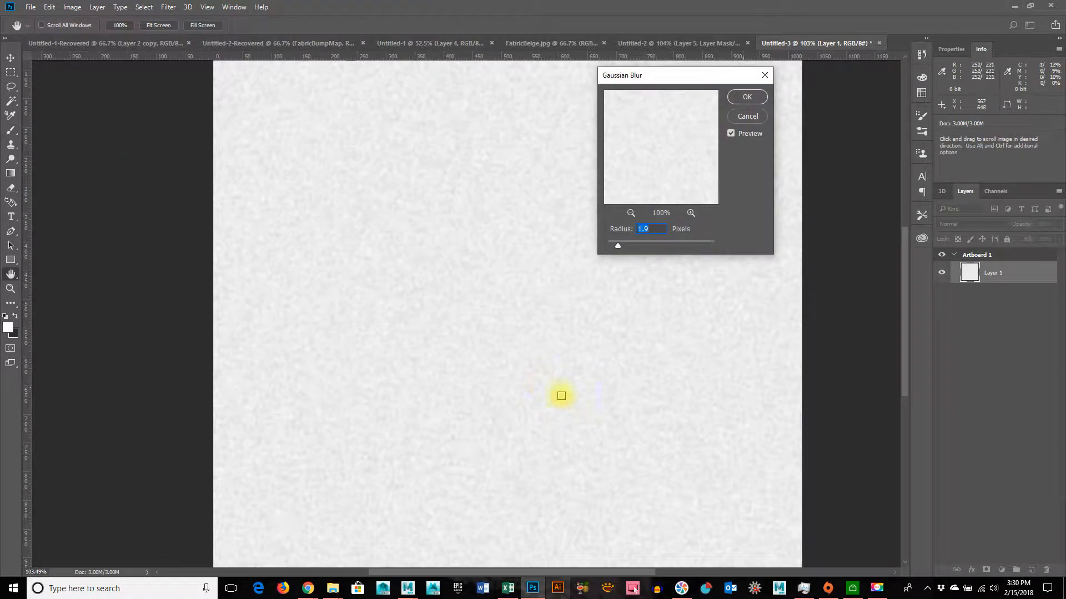
pyautogui.moveTo(621, 248); pyautogui.dragTo(625, 249)
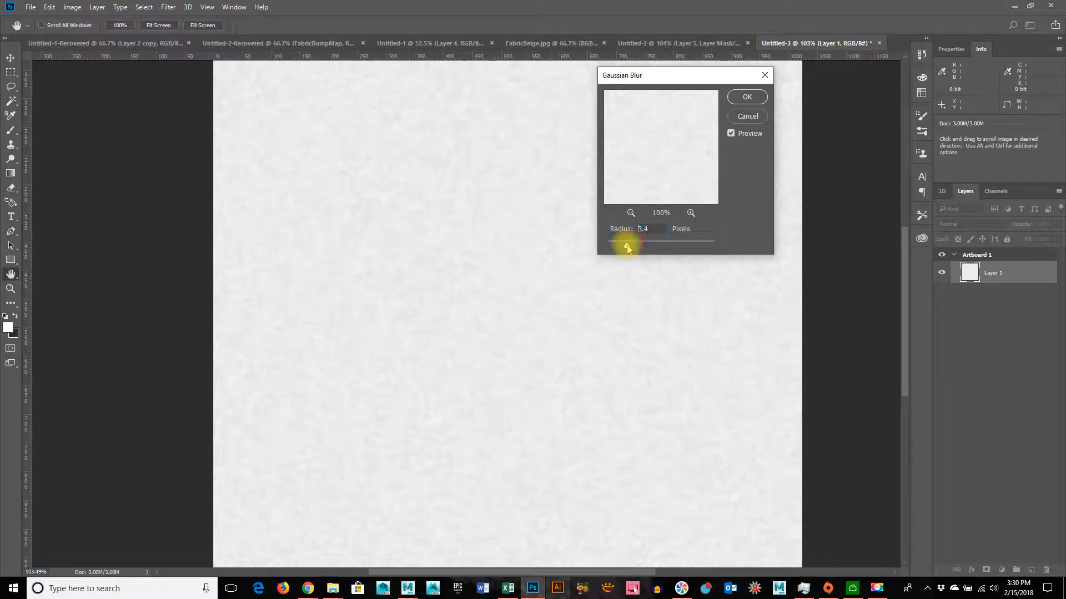
pyautogui.hotkey('ctrl', '+')
pyautogui.hotkey('ctrl', '+')
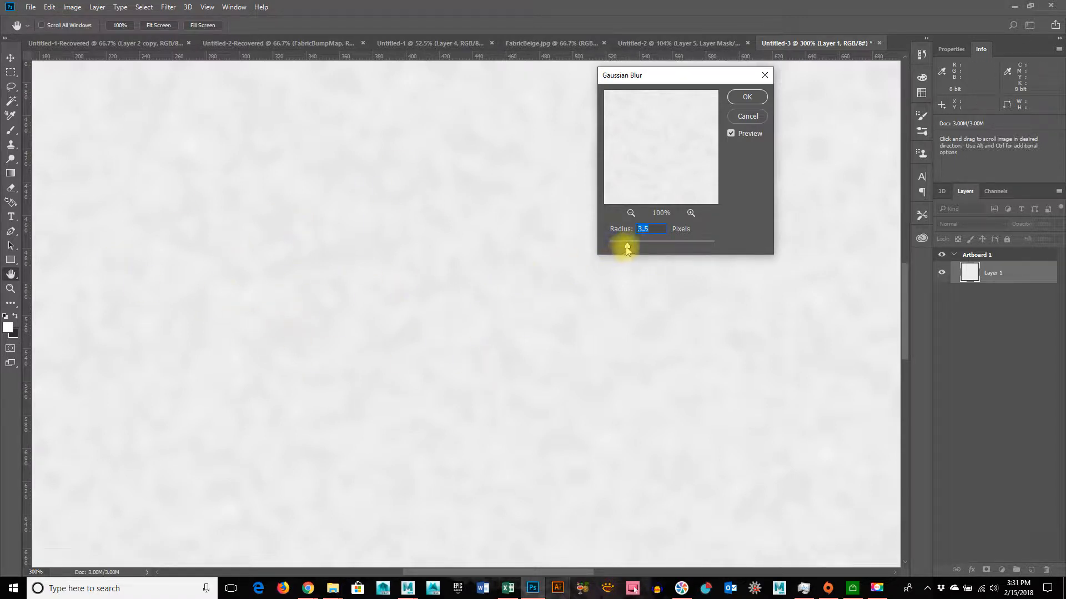
pyautogui.click(749, 98)
# Offset the blurred layer by +512 pixels horizontally and +512 pixels vertically with Wrap Around for the undefined areas
pyautogui.hotkey('ctrl', '-')
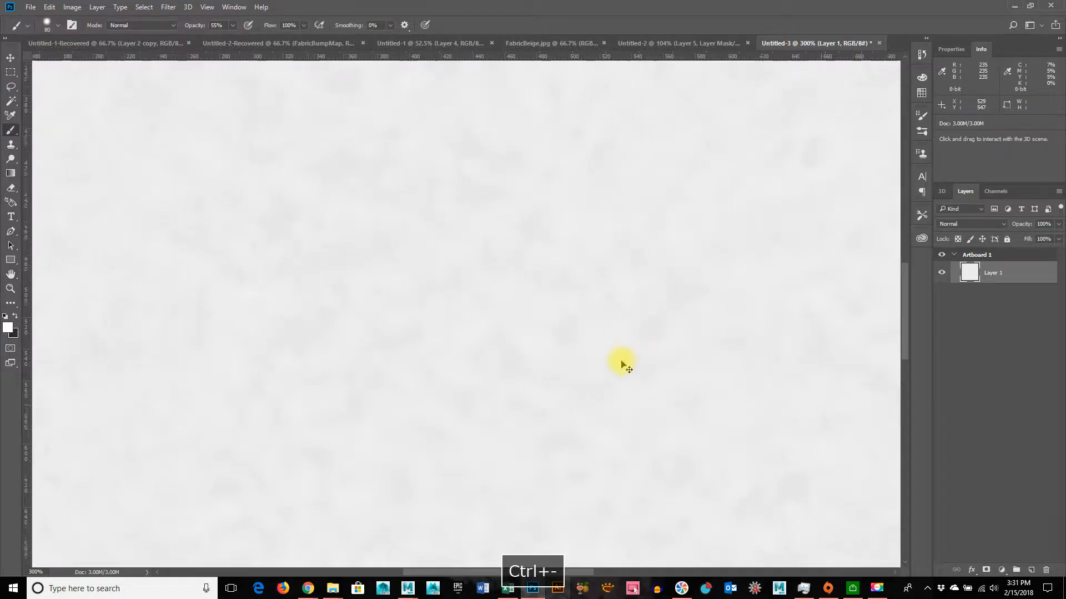
pyautogui.hotkey('ctrl', '-')
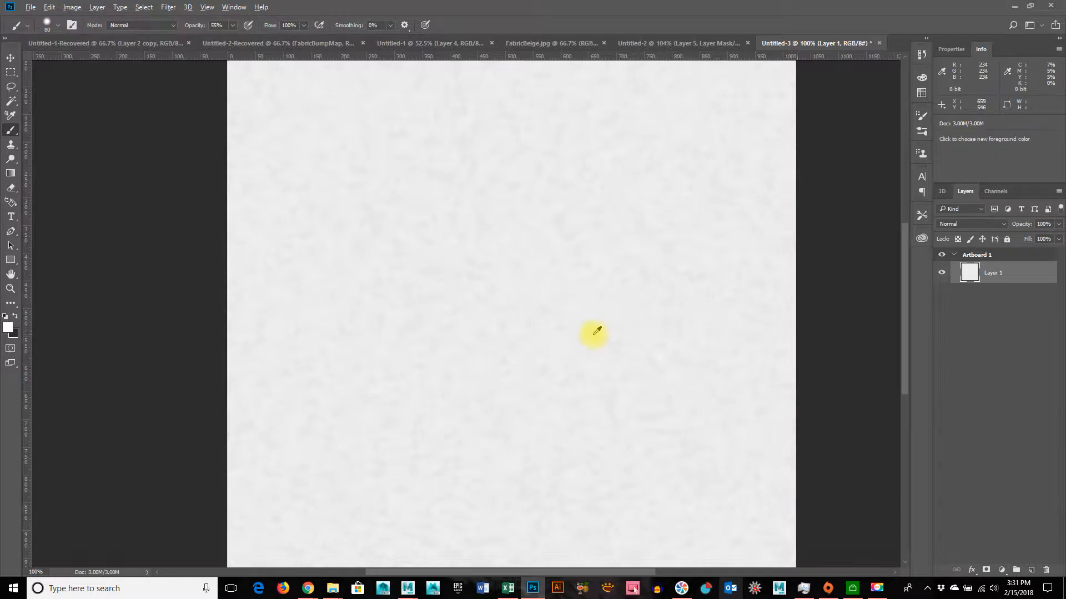
pyautogui.hotkey('ctrl', '0')
pyautogui.click(232, 7)
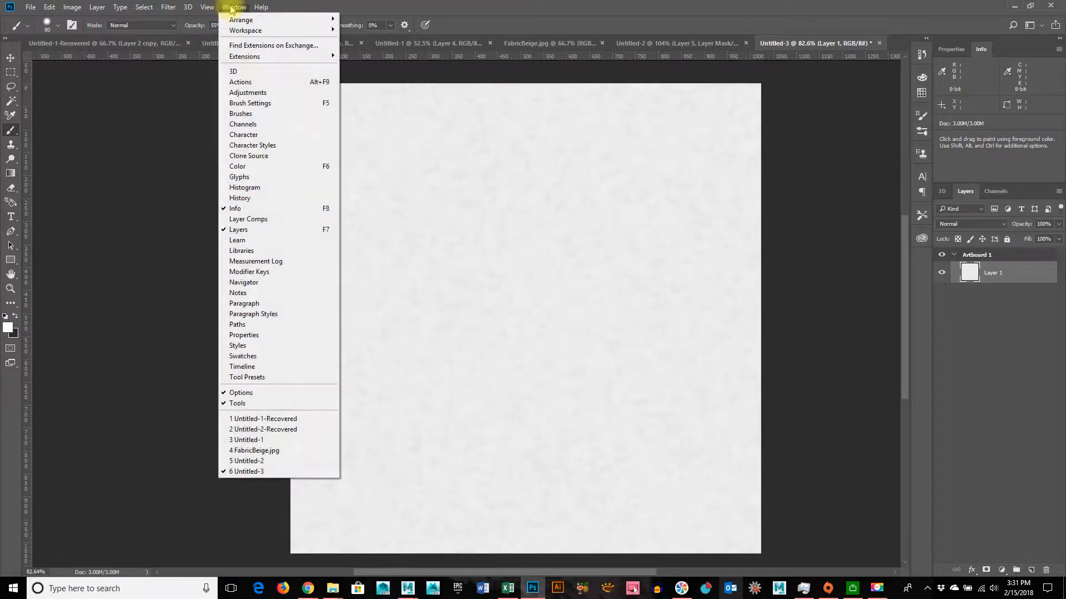
pyautogui.moveTo(168, 6)
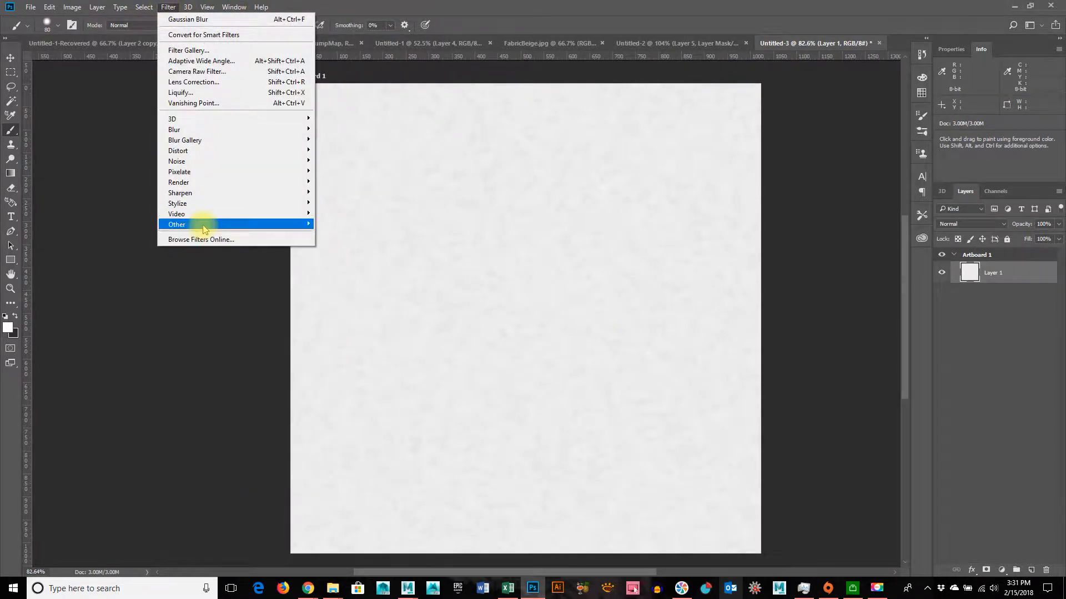
pyautogui.moveTo(204, 228)
pyautogui.click(127, 276)
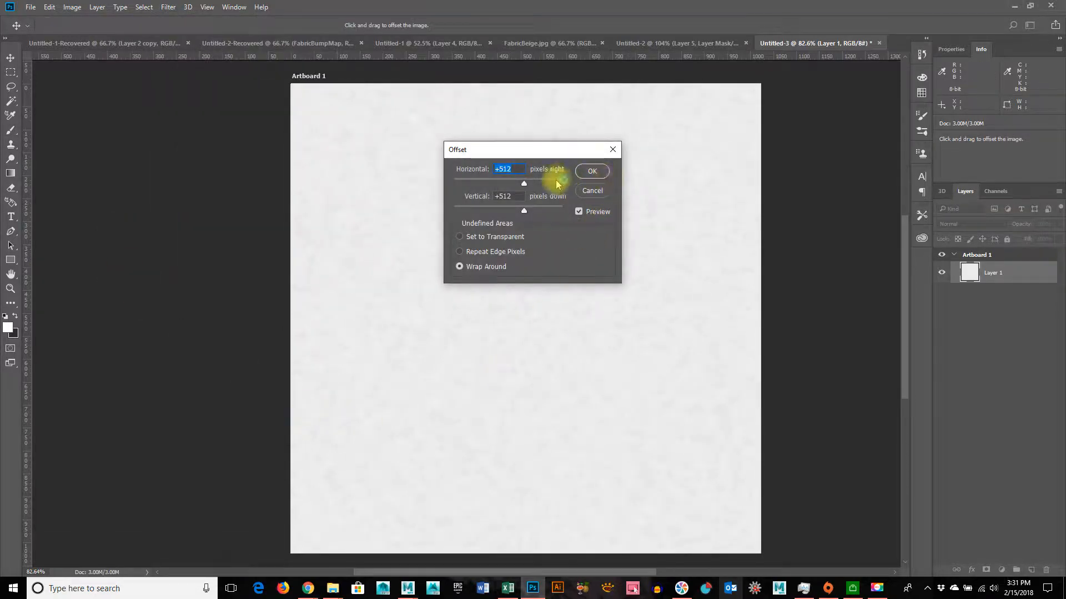
pyautogui.click(592, 168)
pyautogui.press('b')
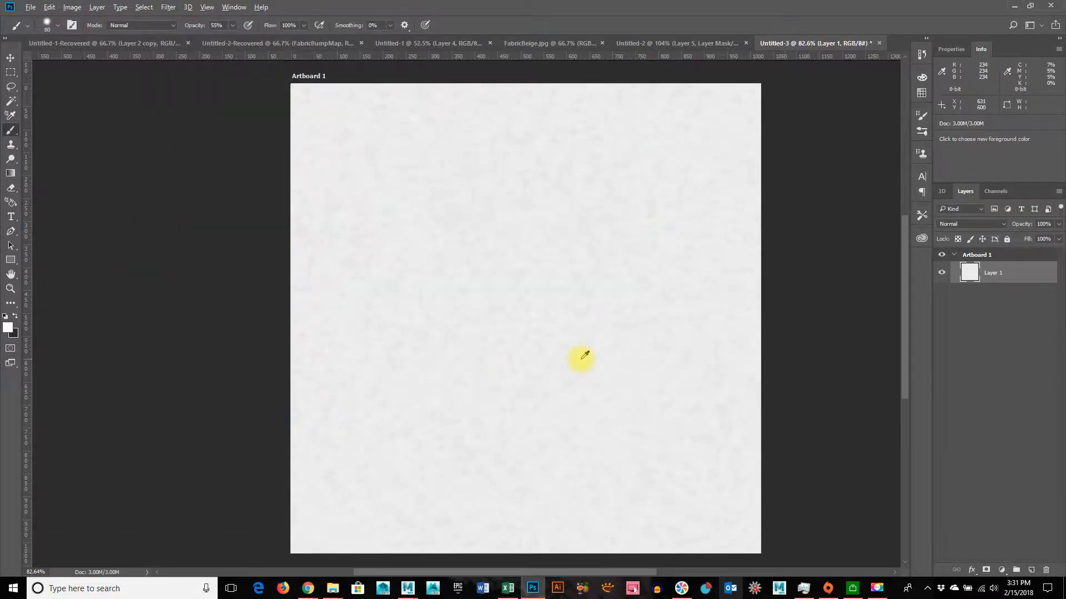
# Set the Spot Healing Brush to size 70 and heal the horizontal seam across the middle of the texture
pyautogui.keyDown('alt'); pyautogui.scroll(4, 580, 355); pyautogui.keyUp('alt')
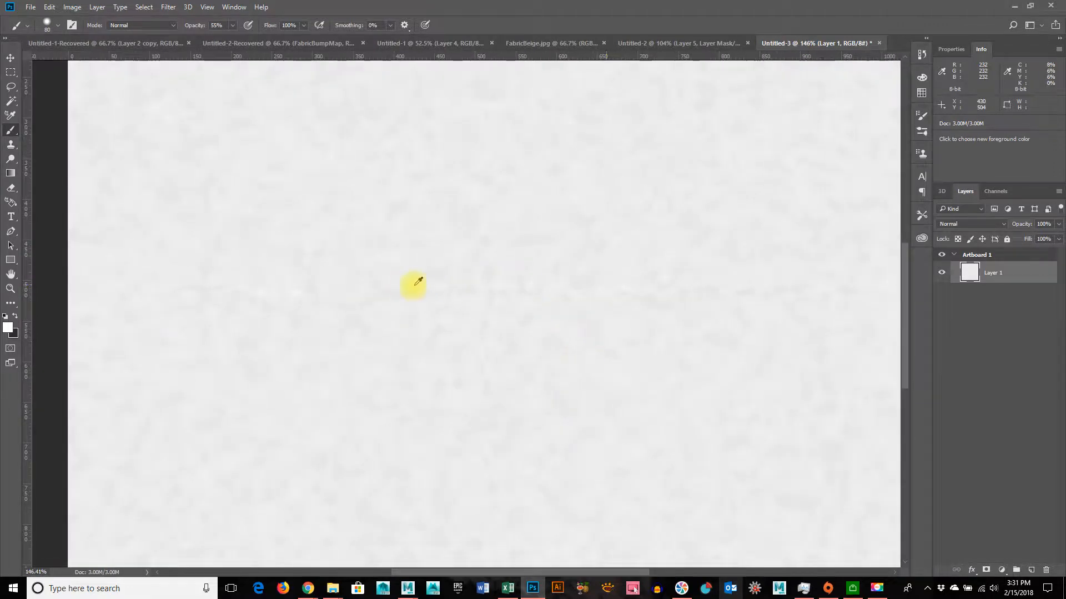
pyautogui.click(15, 303)
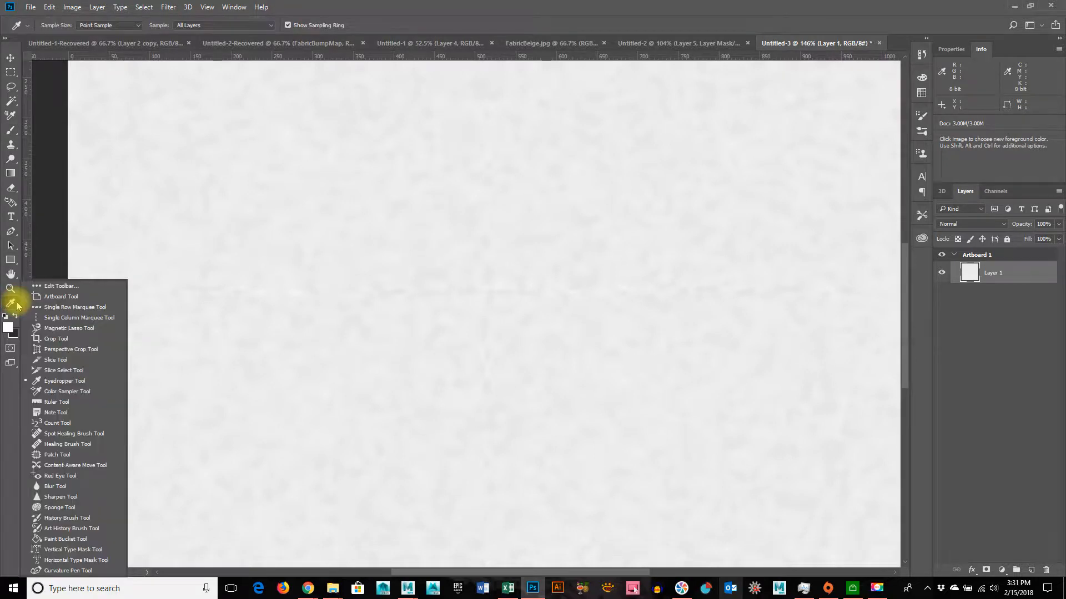
pyautogui.click(99, 434)
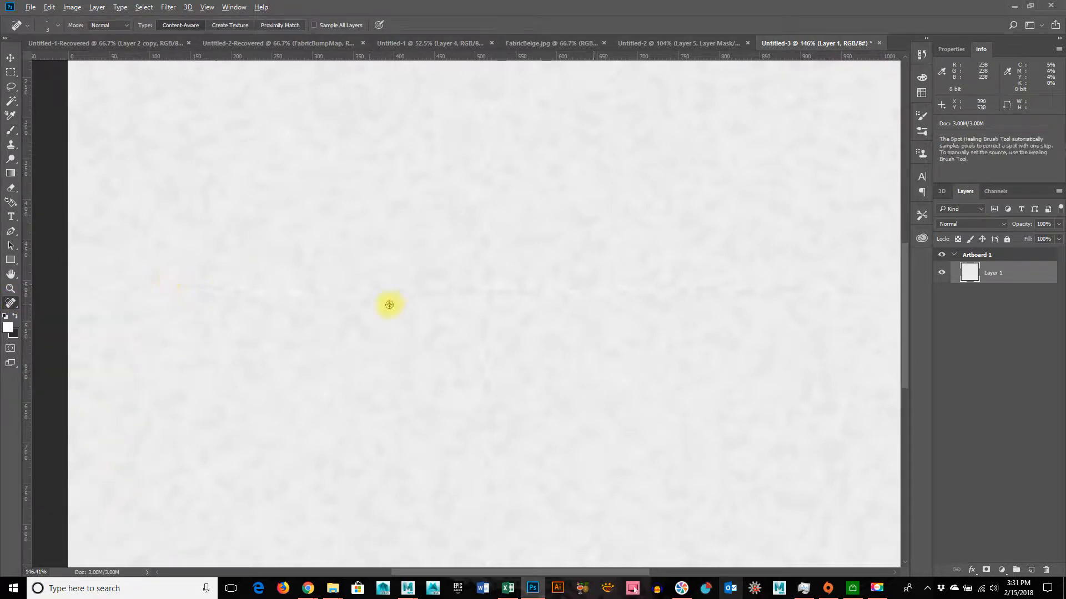
pyautogui.keyDown('alt'); pyautogui.scroll(-1, 300, 298); pyautogui.keyUp('alt')
pyautogui.press('[')
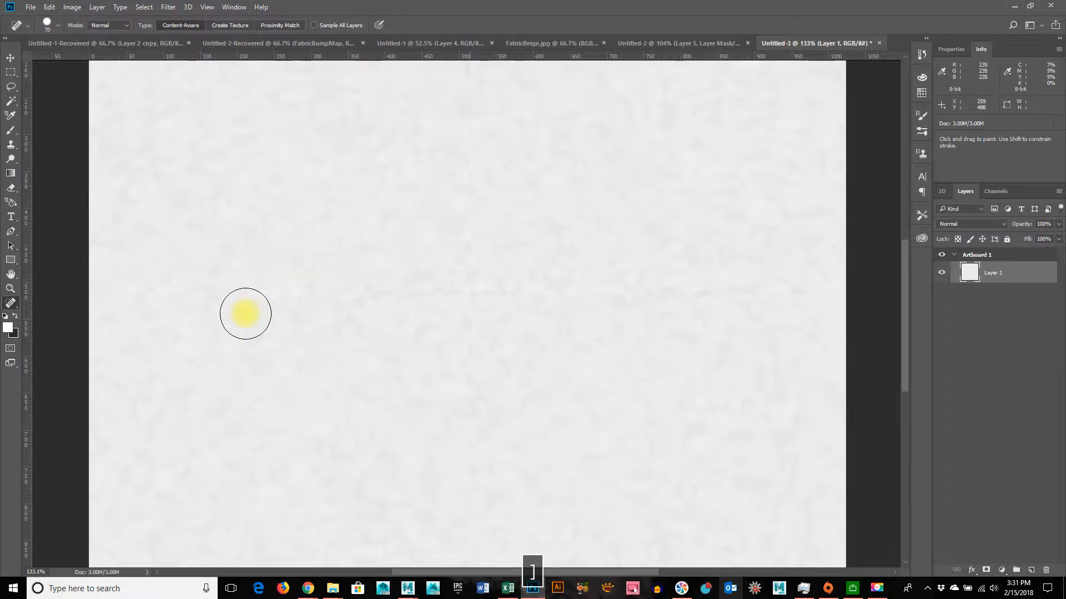
pyautogui.moveTo(121, 306)
pyautogui.mouseDown()
pyautogui.moveTo(172, 294)
pyautogui.moveTo(773, 285)
pyautogui.moveTo(704, 304)
pyautogui.mouseUp()
pyautogui.keyDown('alt'); pyautogui.scroll(-3, 583, 414); pyautogui.keyUp('alt')
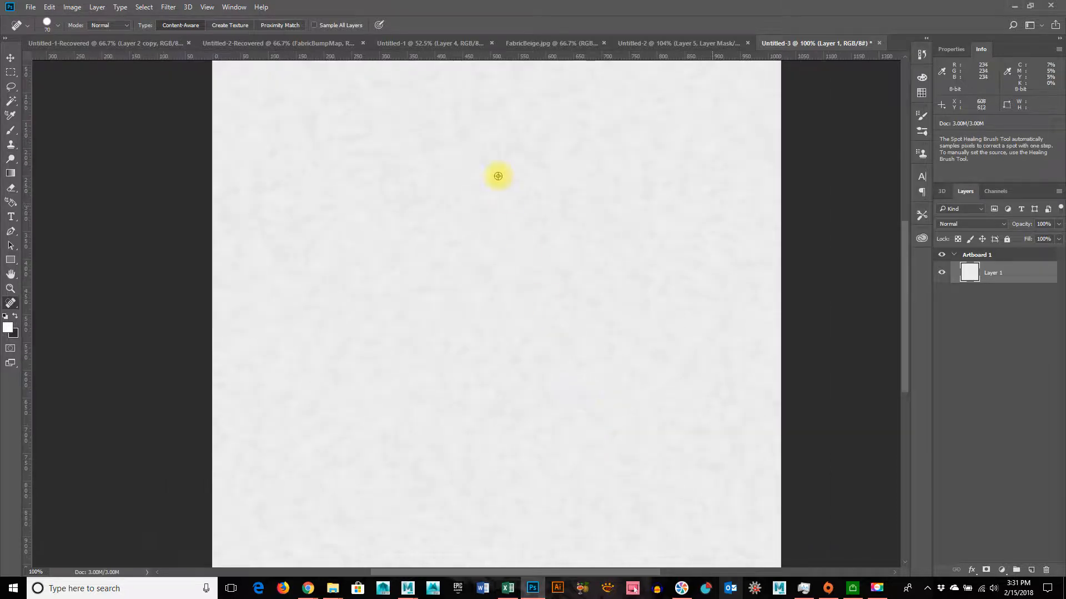
# Heal the vertical seam down the centre of the texture with the Spot Healing Brush, including its lower end
pyautogui.moveTo(494, 79)
pyautogui.mouseDown()
pyautogui.moveTo(497, 319)
pyautogui.moveTo(517, 517)
pyautogui.moveTo(508, 544)
pyautogui.mouseUp()
pyautogui.keyDown('alt'); pyautogui.scroll(-2, 597, 484); pyautogui.keyUp('alt')
pyautogui.keyDown('alt'); pyautogui.scroll(3, 595, 474); pyautogui.keyUp('alt')
pyautogui.press('space')
pyautogui.moveTo(533, 495); pyautogui.dragTo(547, 352)
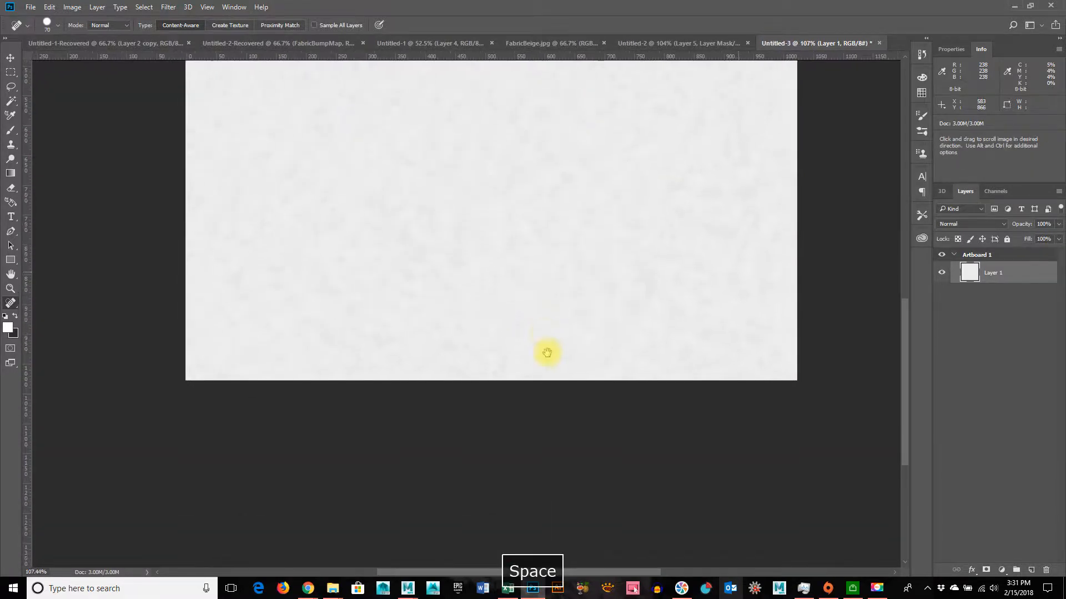
pyautogui.keyDown('alt'); pyautogui.scroll(4, 550, 362); pyautogui.keyUp('alt')
pyautogui.moveTo(496, 198); pyautogui.dragTo(490, 318)
pyautogui.keyDown('alt'); pyautogui.scroll(-2, 520, 273); pyautogui.keyUp('alt')
# Inspect the healed areas up close and touch up the remaining visible patches with the Spot Healing Brush
pyautogui.press('space')
pyautogui.moveTo(647, 169); pyautogui.dragTo(524, 424)
pyautogui.keyDown('alt'); pyautogui.scroll(8, 541, 358); pyautogui.keyUp('alt')
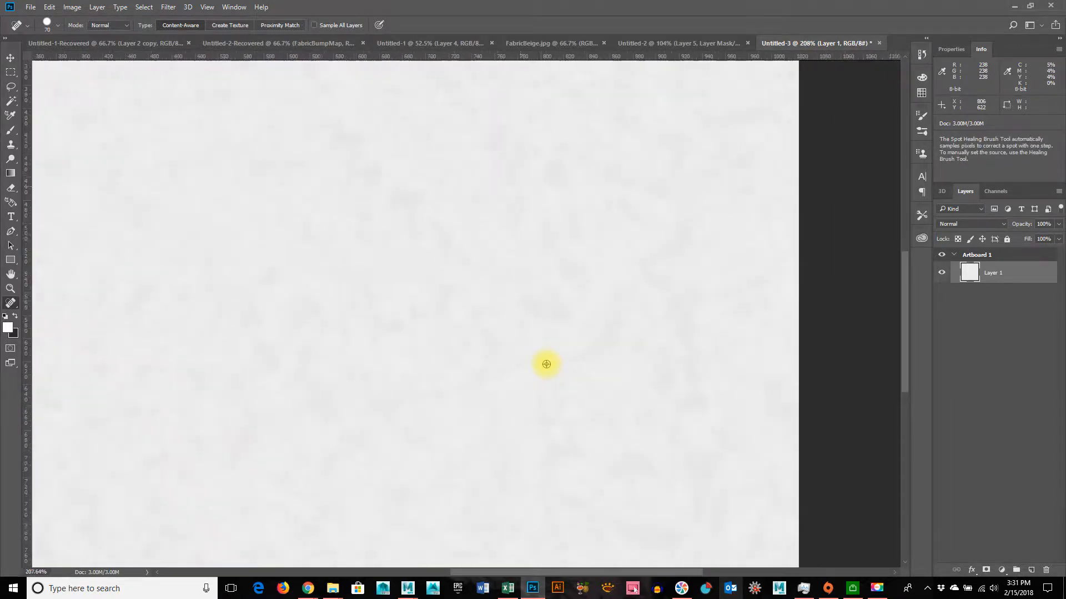
pyautogui.keyDown('alt'); pyautogui.scroll(-2, 587, 366); pyautogui.keyUp('alt')
pyautogui.press('space')
pyautogui.moveTo(512, 222); pyautogui.dragTo(741, 591)
pyautogui.moveTo(554, 310)
pyautogui.mouseDown()
pyautogui.moveTo(533, 276)
pyautogui.moveTo(527, 299)
pyautogui.mouseUp()
pyautogui.press('space')
pyautogui.moveTo(418, 430); pyautogui.dragTo(785, 91)
pyautogui.moveTo(526, 407); pyautogui.dragTo(405, 194)
pyautogui.press('space')
pyautogui.moveTo(431, 386); pyautogui.dragTo(387, 442)
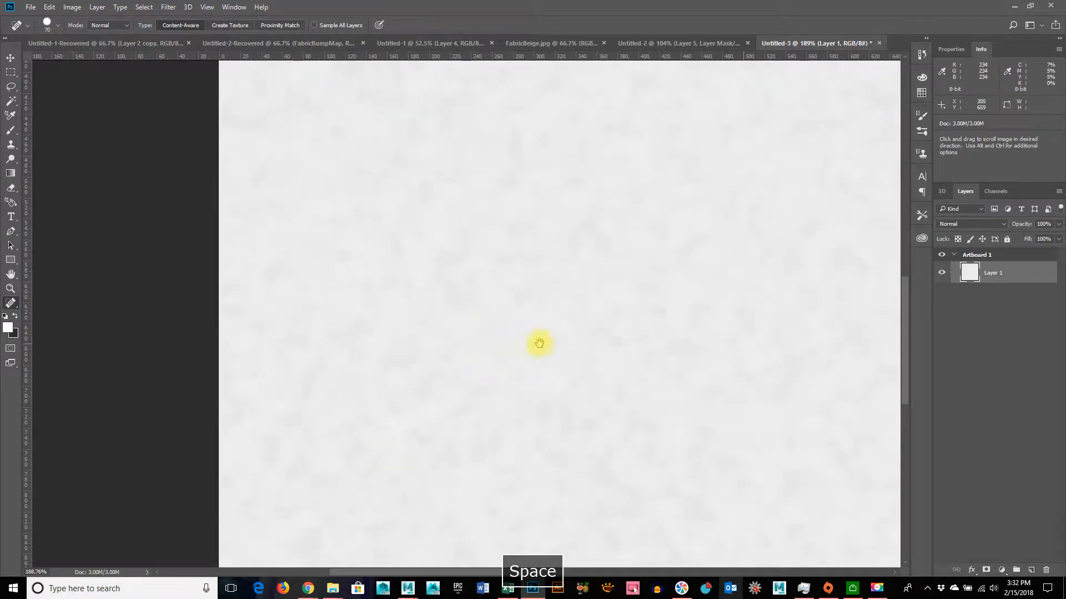
pyautogui.keyDown('alt'); pyautogui.scroll(-4, 538, 344); pyautogui.keyUp('alt')
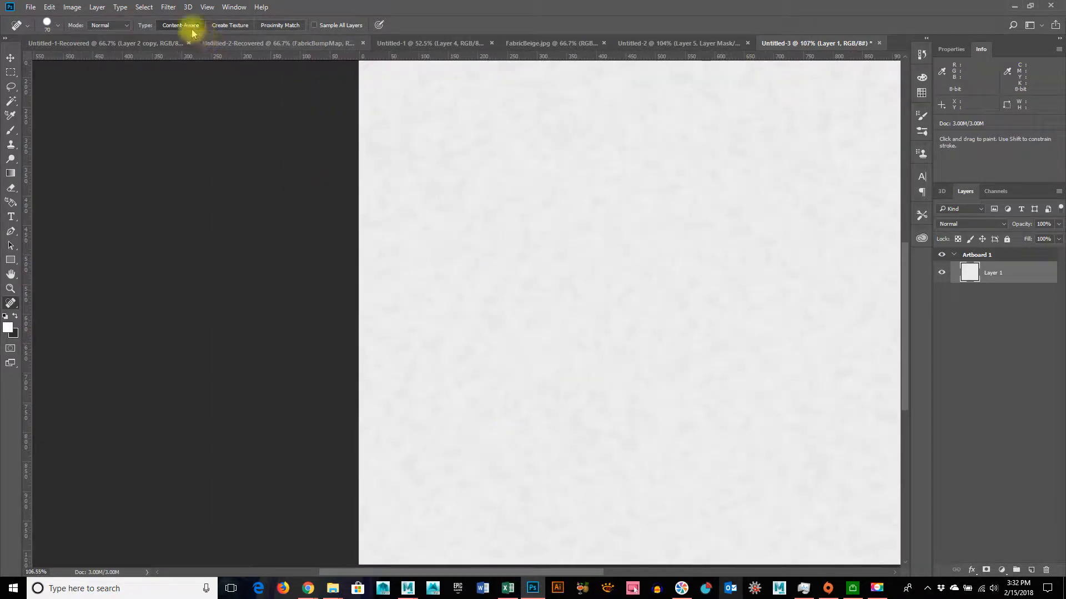
# Reapply the last Offset filter to Layer 1 and raise the black input level to 42 in Levels
pyautogui.click(169, 7)
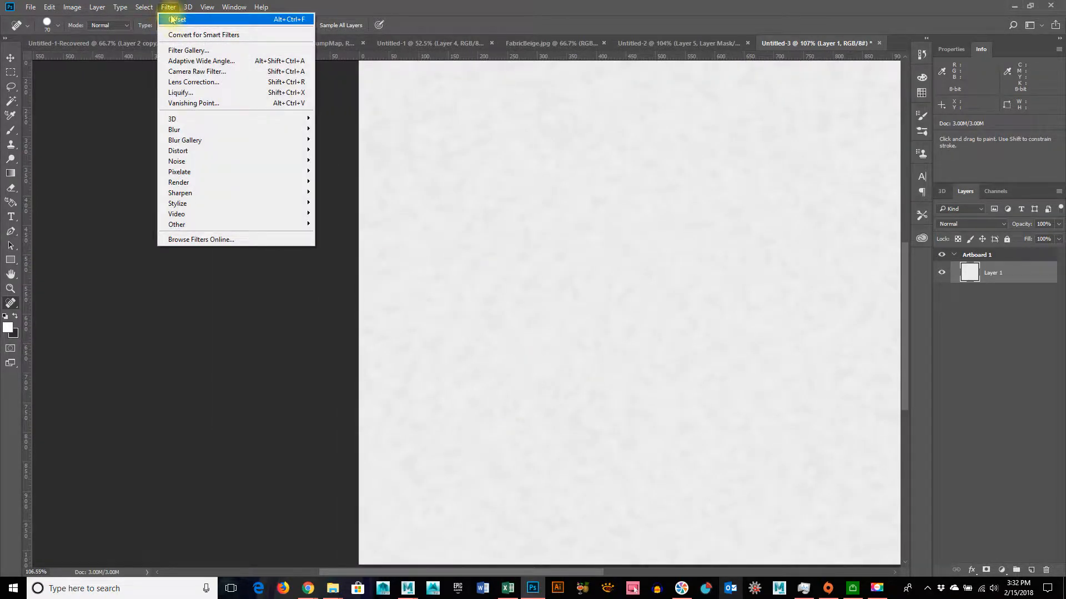
pyautogui.click(172, 19)
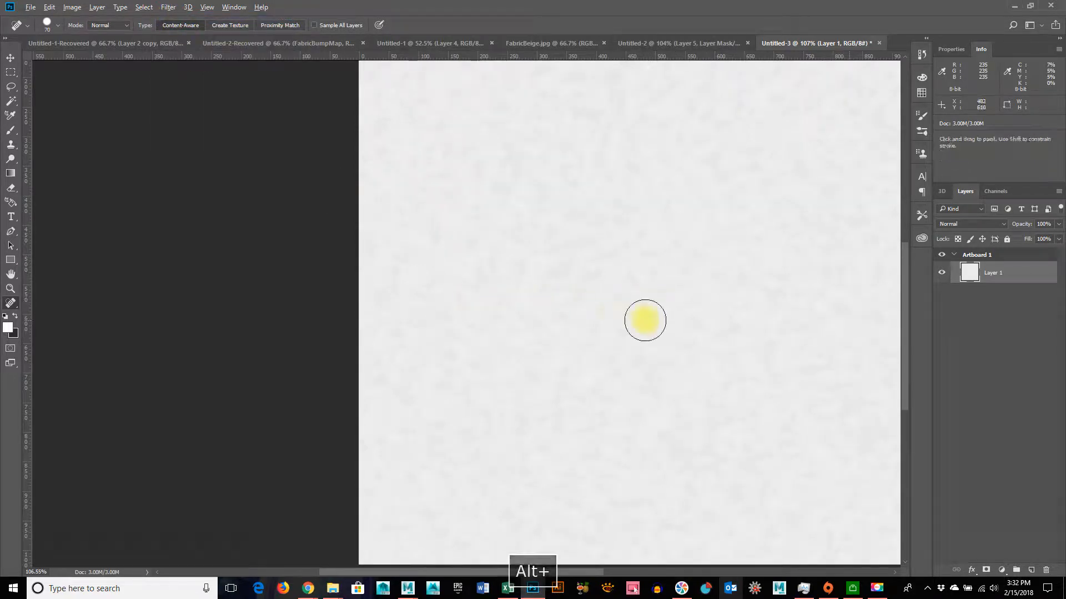
pyautogui.hotkey('ctrl', 'l')
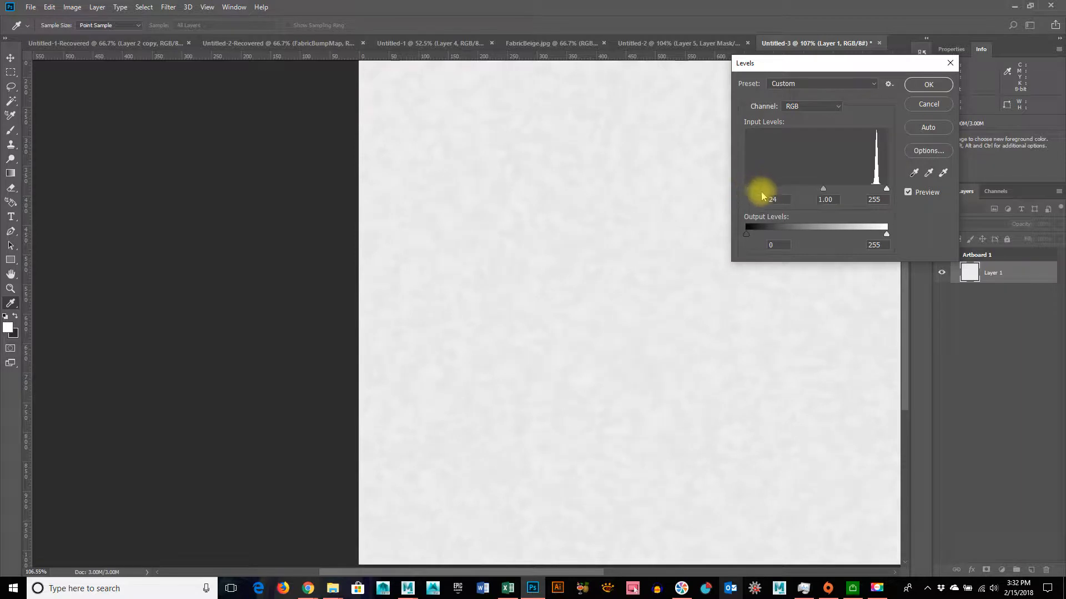
pyautogui.moveTo(839, 63); pyautogui.dragTo(920, 176)
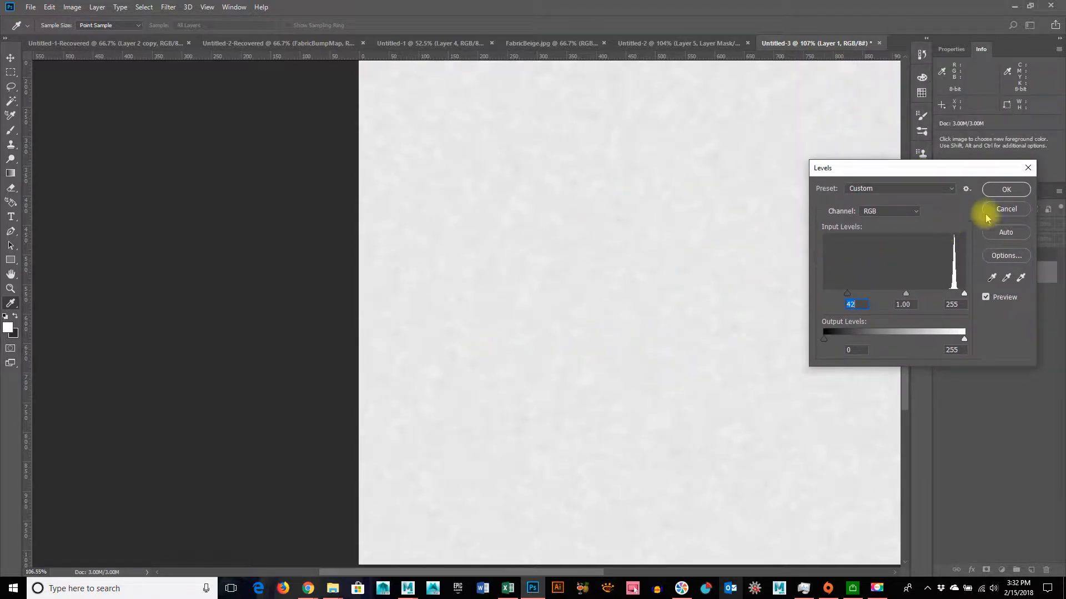
pyautogui.click(1013, 189)
pyautogui.press('space')
pyautogui.moveTo(764, 360); pyautogui.dragTo(592, 402)
pyautogui.keyDown('alt'); pyautogui.scroll(-1, 592, 402); pyautogui.keyUp('alt')
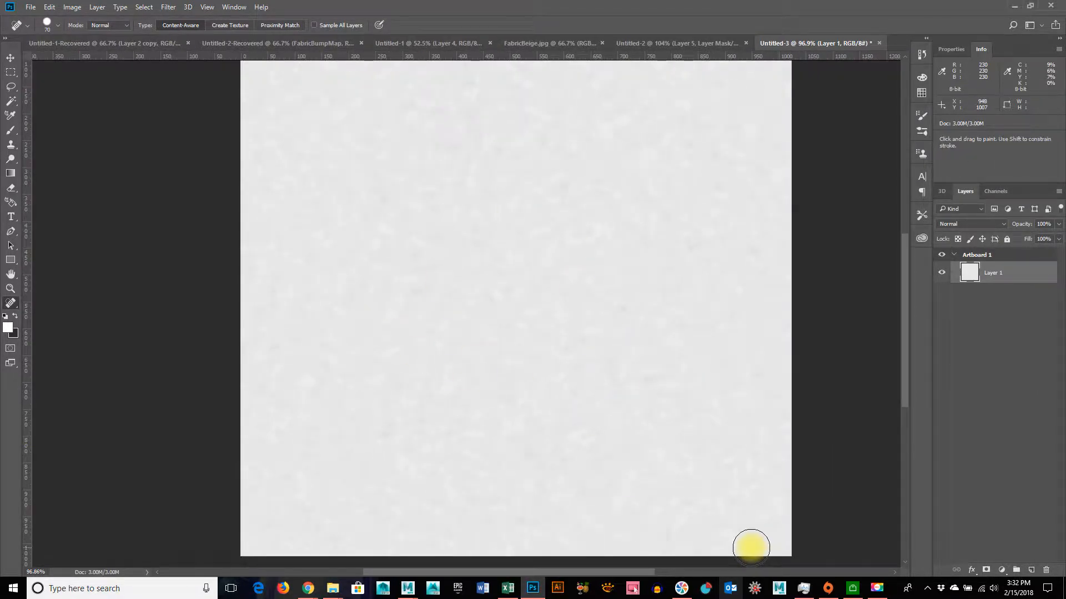
# Save the texture as a Targa file named wallBump in the sourceimages folder at 24 bits/pixel
pyautogui.click(31, 7)
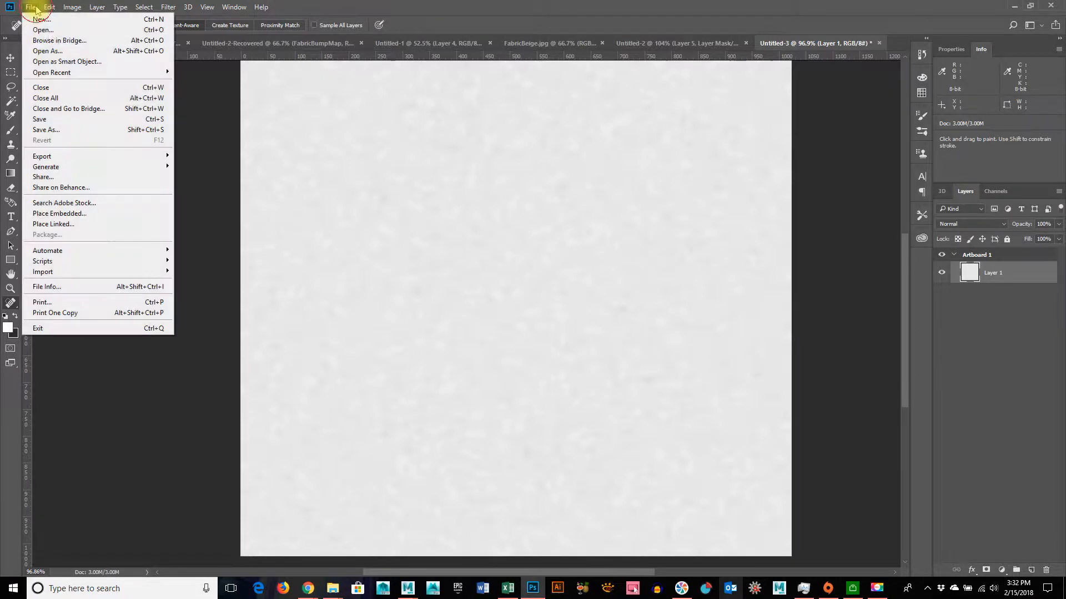
pyautogui.click(90, 129)
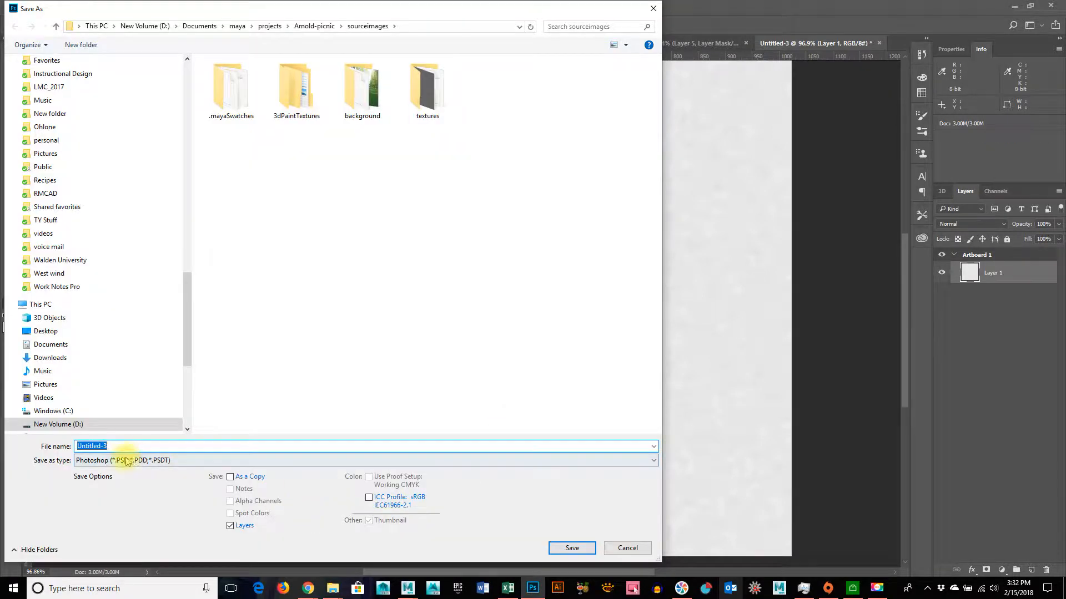
pyautogui.click(128, 462)
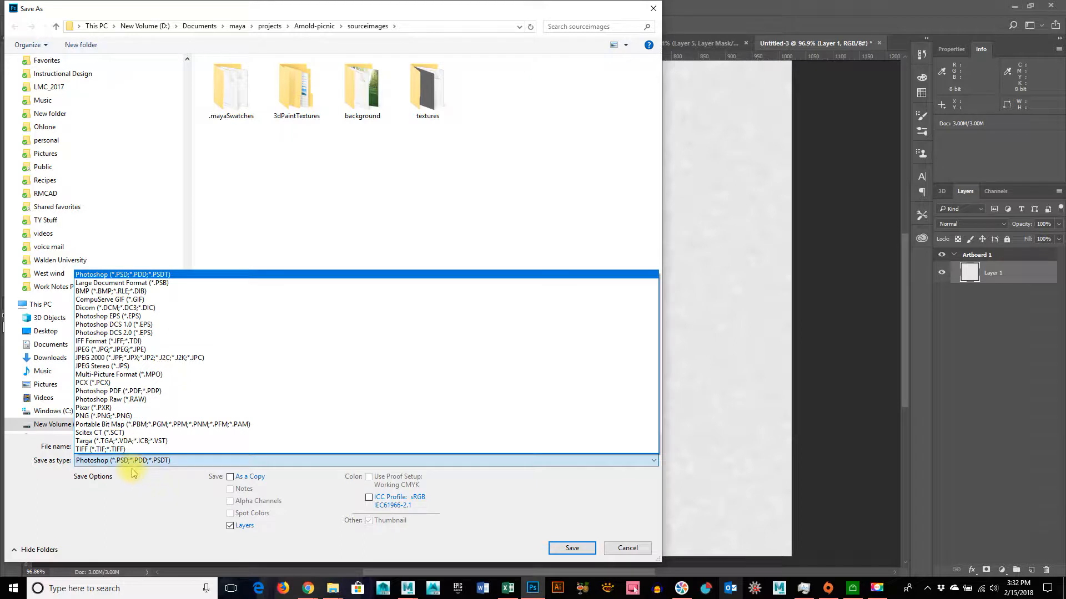
pyautogui.click(138, 436)
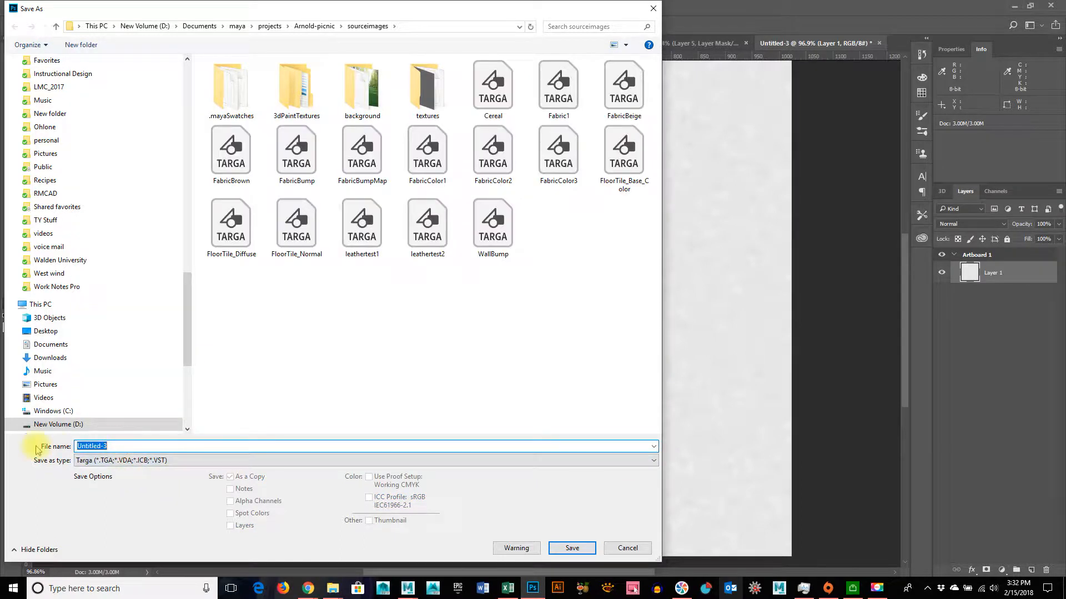
pyautogui.write('wallBump')
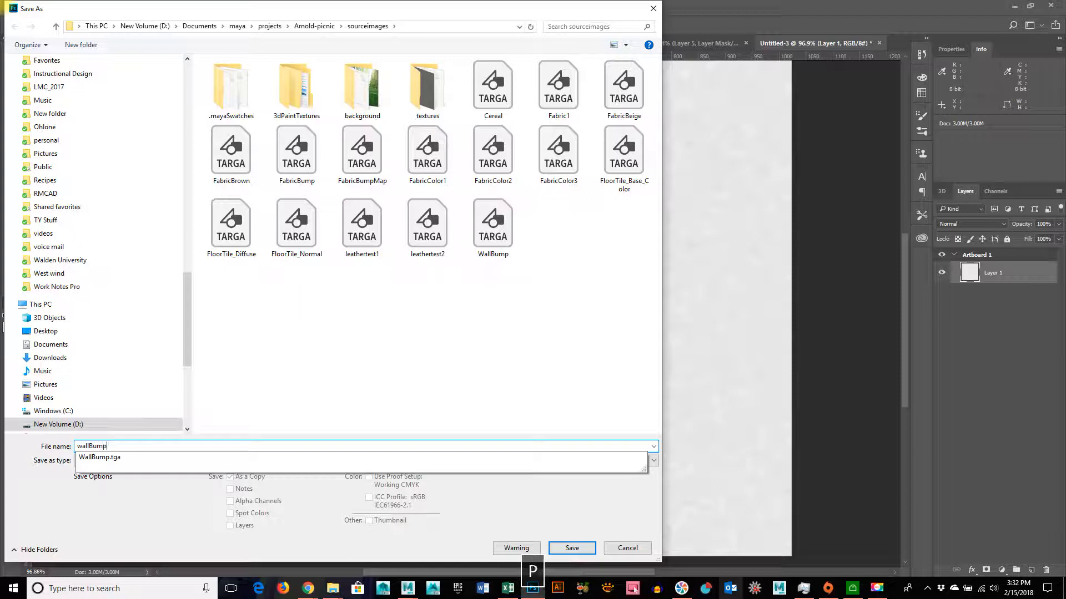
pyautogui.press('Return')
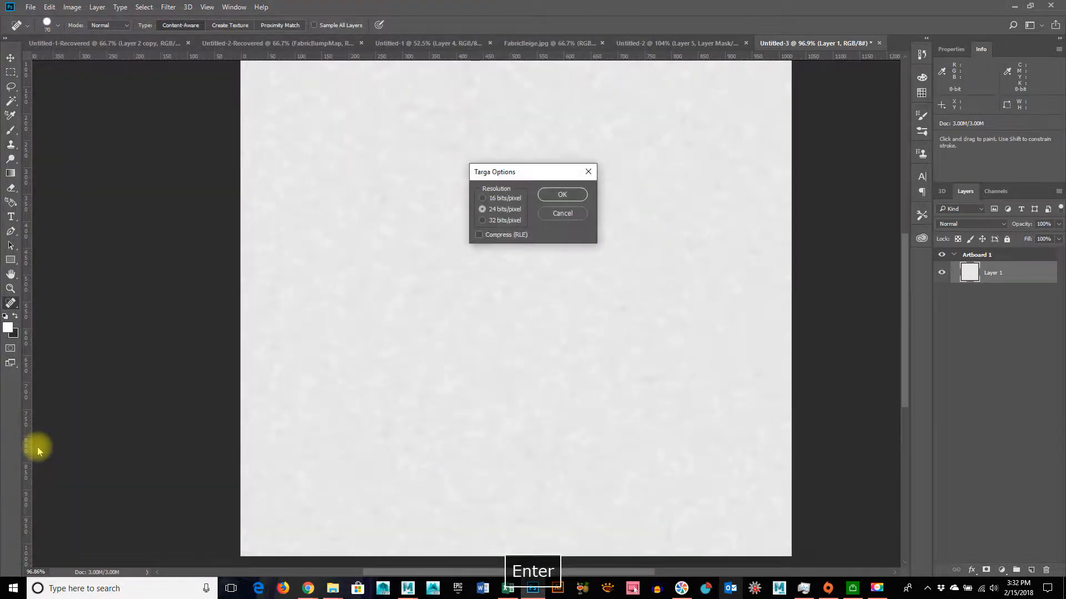
pyautogui.click(557, 194)
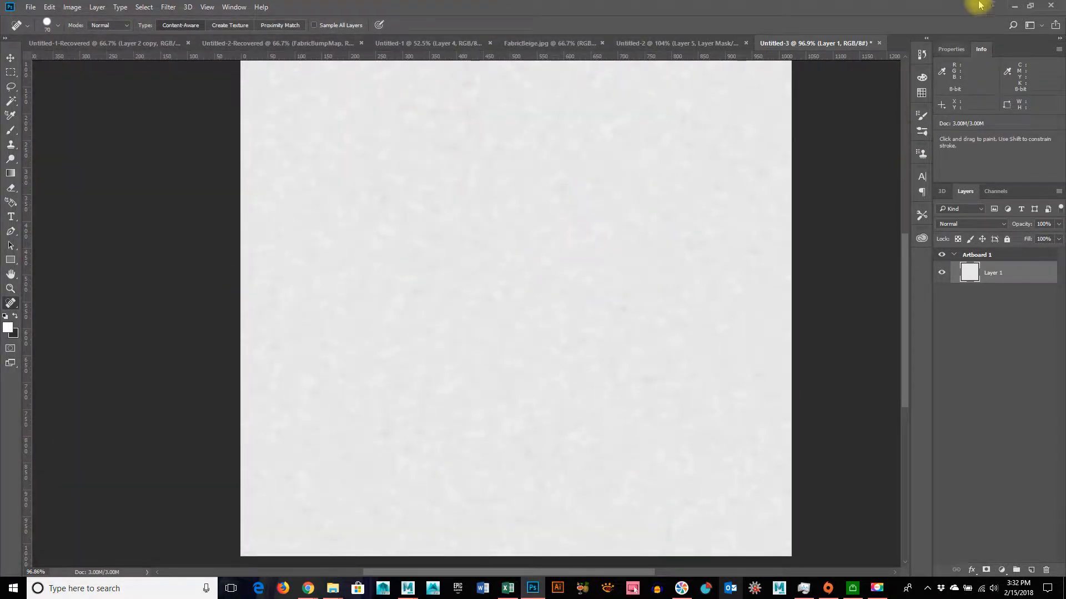
# Switch to Maya, select the room mesh, and show its UV layout beside the perspective view
pyautogui.click(1013, 6)
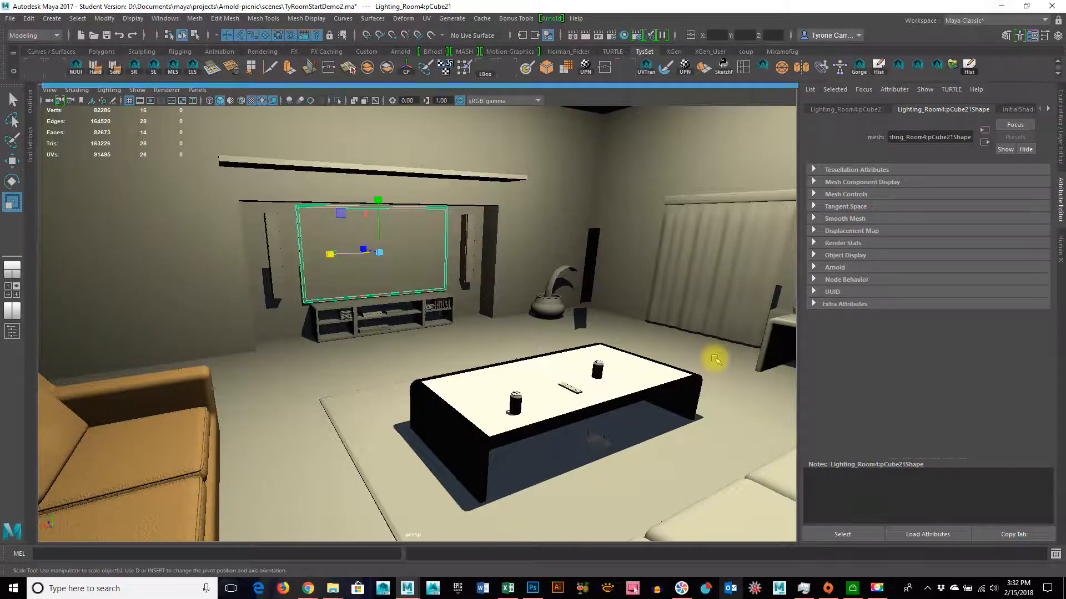
pyautogui.click(559, 223)
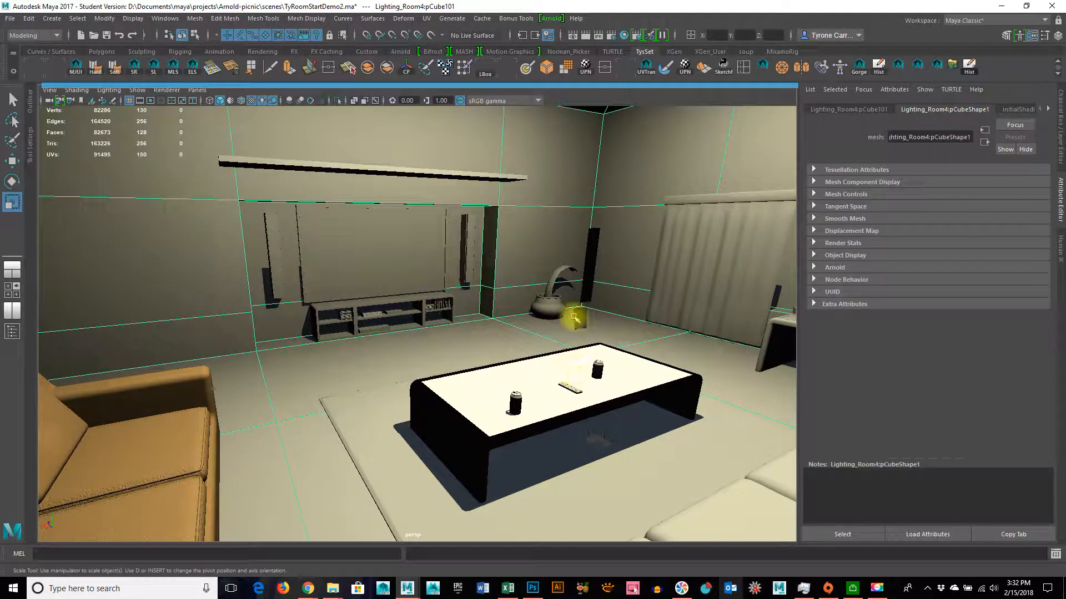
pyautogui.press('space')
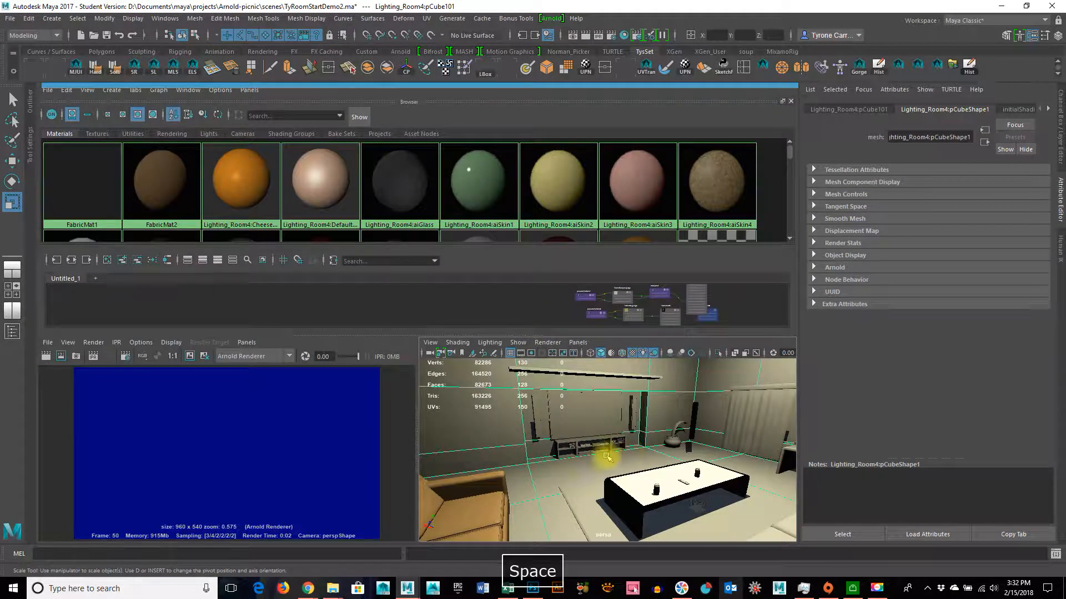
pyautogui.click(11, 311)
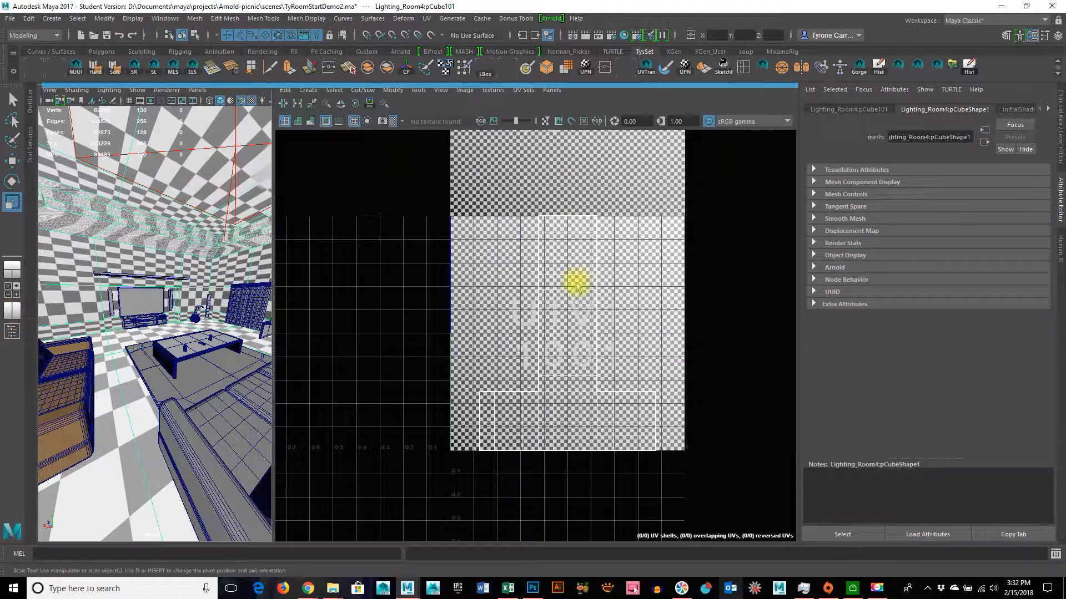
# Enlarge the perspective view and isolate the selected room mesh from the furniture
pyautogui.press('space')
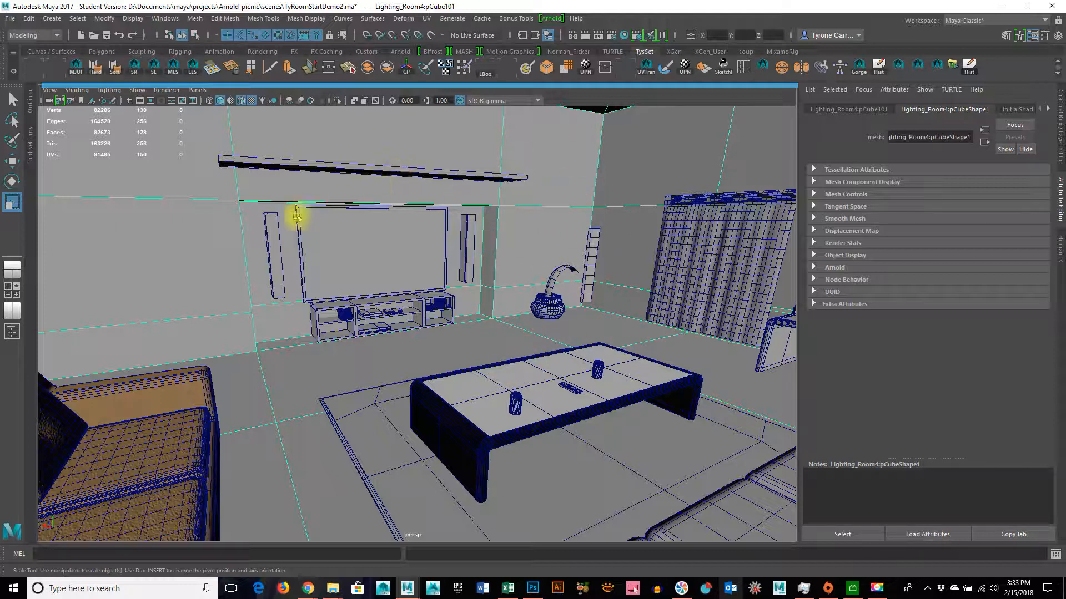
pyautogui.click(337, 101)
pyautogui.keyDown('alt'); pyautogui.moveTo(745, 350); pyautogui.dragTo(544, 359, button='right'); pyautogui.keyUp('alt')
pyautogui.keyDown('alt'); pyautogui.moveTo(544, 359); pyautogui.dragTo(521, 396); pyautogui.keyUp('alt')
pyautogui.keyDown('alt'); pyautogui.moveTo(522, 397); pyautogui.dragTo(350, 357, button='right'); pyautogui.keyUp('alt')
# Show the isolated room beside its UV layout and hide the Attribute Editor to gain space
pyautogui.press('space')
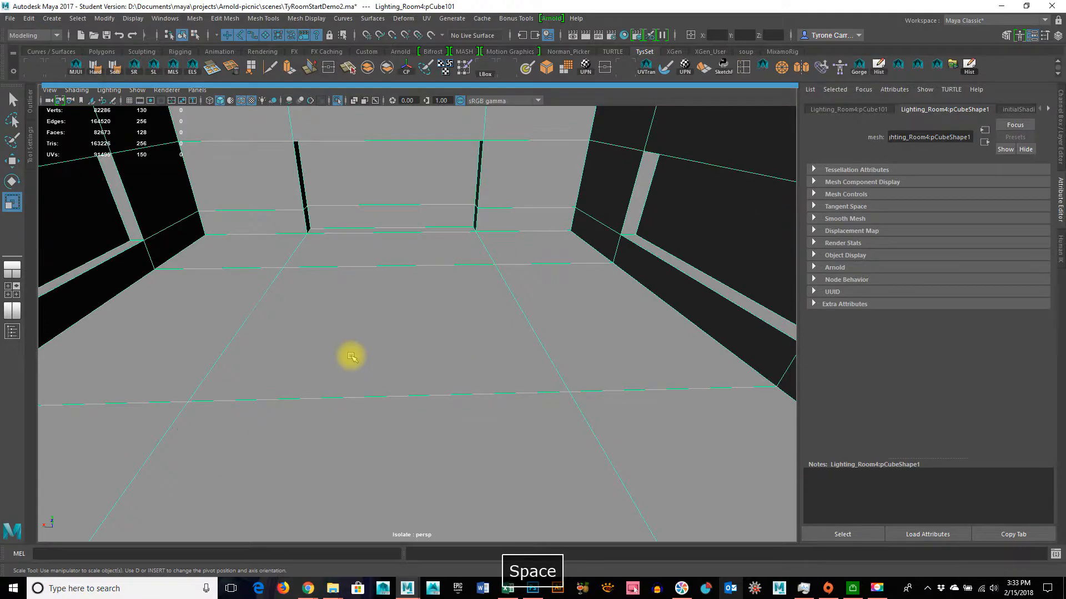
pyautogui.keyDown('alt'); pyautogui.moveTo(115, 321); pyautogui.dragTo(110, 329); pyautogui.keyUp('alt')
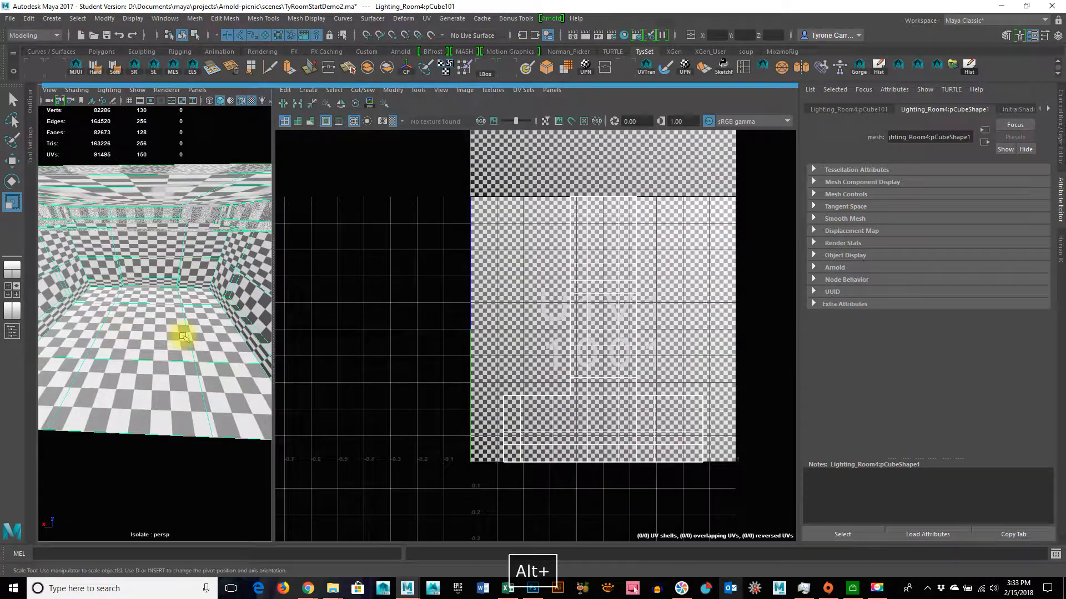
pyautogui.click(1057, 197)
pyautogui.keyDown('alt'); pyautogui.moveTo(387, 333); pyautogui.dragTo(189, 328); pyautogui.keyUp('alt')
# Switch the room mesh to face selection and dim the checker image in the UV editor
pyautogui.moveTo(158, 265); pyautogui.dragTo(170, 299, button='right')
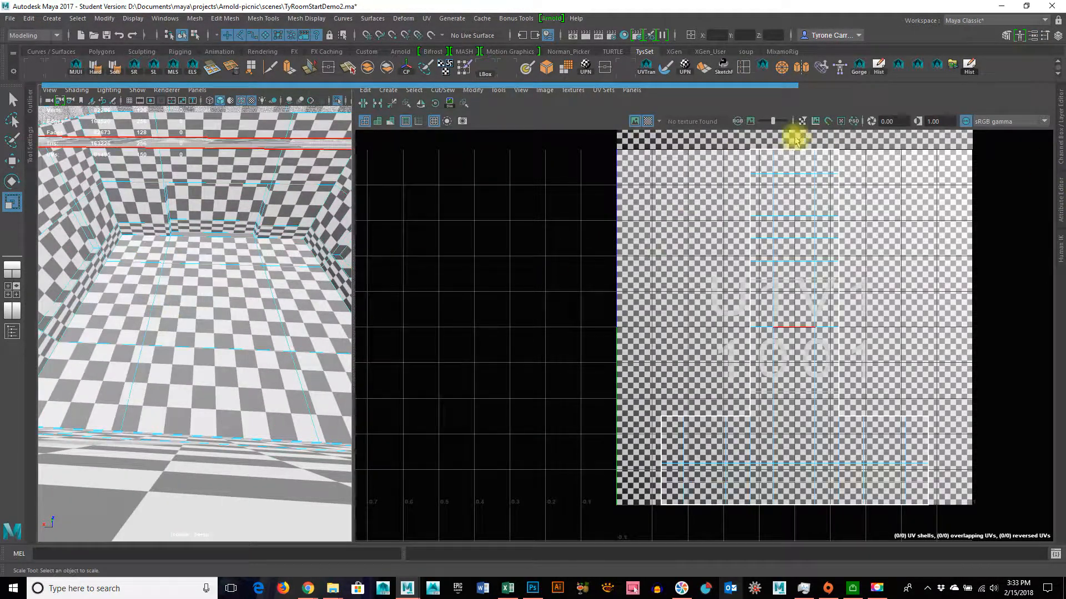
pyautogui.click(761, 121)
pyautogui.moveTo(773, 123); pyautogui.dragTo(779, 122)
# Widen the perspective view and select the large central face of the room's floor
pyautogui.keyDown('alt'); pyautogui.moveTo(211, 269); pyautogui.dragTo(565, 323); pyautogui.keyUp('alt')
pyautogui.click(201, 244)
pyautogui.keyDown('alt'); pyautogui.moveTo(397, 321); pyautogui.dragTo(392, 333); pyautogui.keyUp('alt')
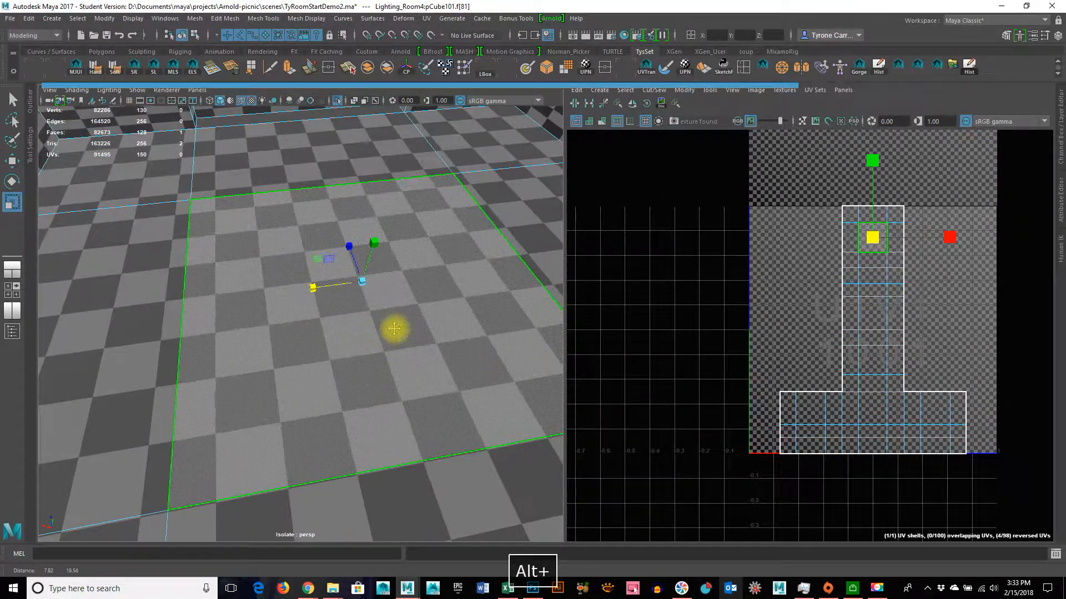
pyautogui.keyDown('alt'); pyautogui.moveTo(395, 404); pyautogui.dragTo(415, 378); pyautogui.keyUp('alt')
pyautogui.keyDown('alt'); pyautogui.moveTo(415, 378); pyautogui.dragTo(359, 366, button='right'); pyautogui.keyUp('alt')
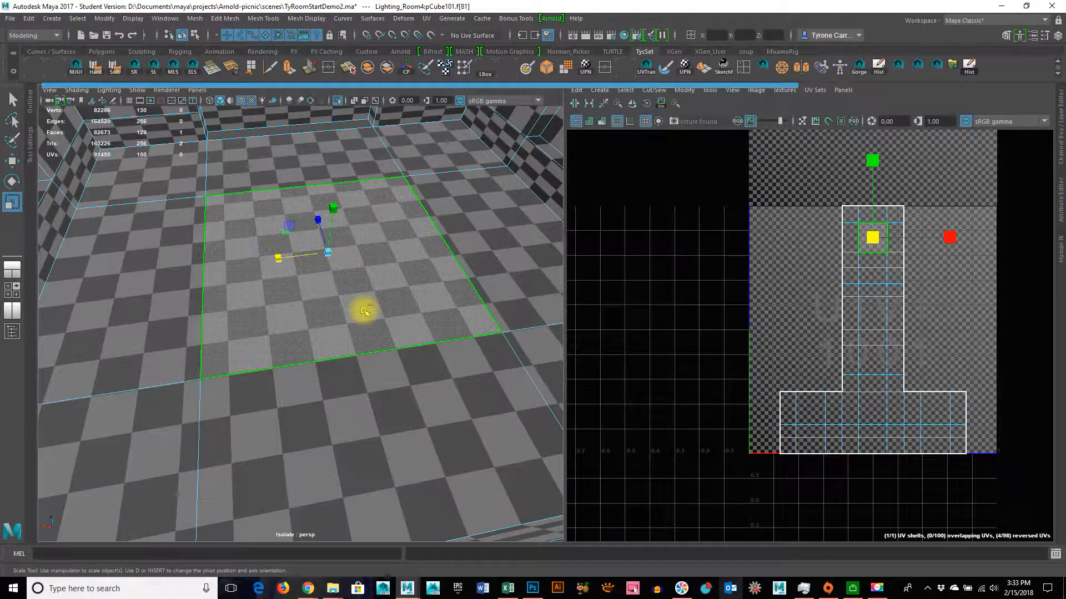
# Grow the face selection across the floor and add the narrow recessed strip along the back wall
pyautogui.hotkey('shift', '.')
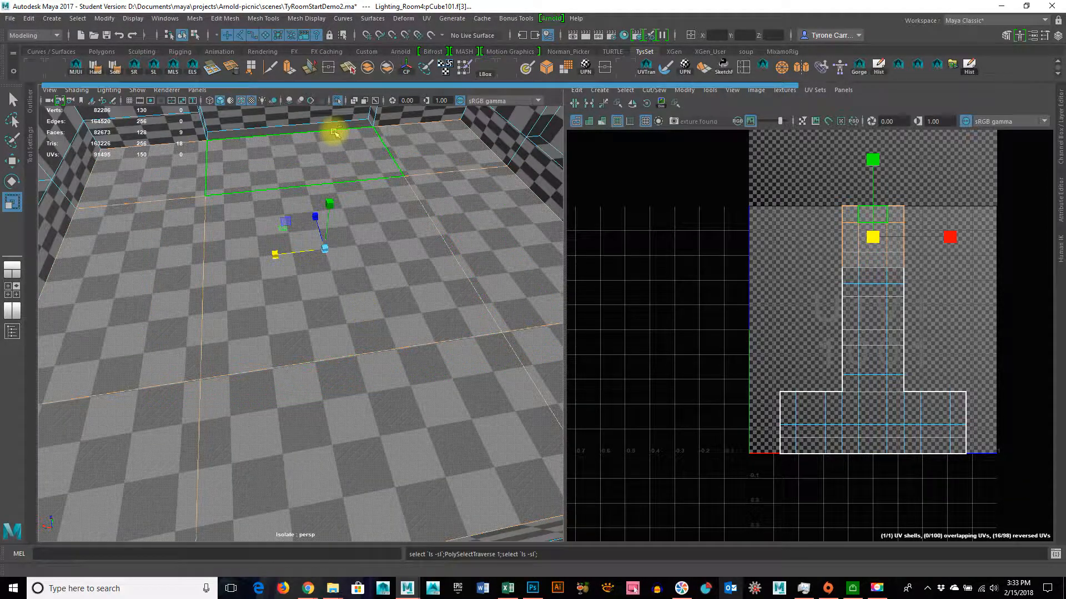
pyautogui.keyDown('alt'); pyautogui.moveTo(337, 128); pyautogui.dragTo(314, 174); pyautogui.keyUp('alt')
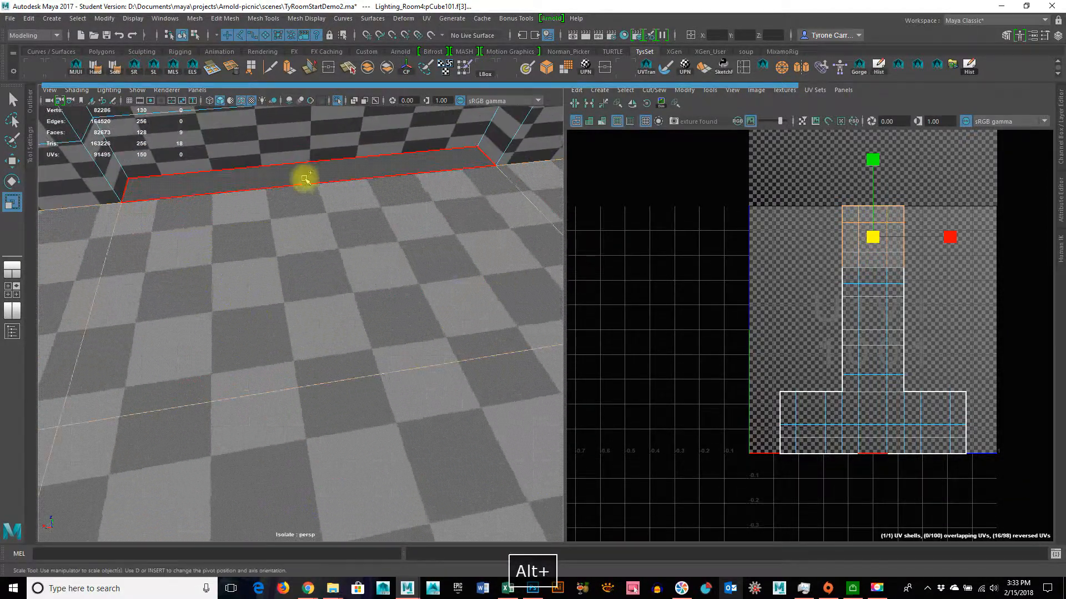
pyautogui.keyDown('shift'); pyautogui.click(360, 212); pyautogui.keyUp('shift')
pyautogui.keyDown('alt'); pyautogui.moveTo(295, 305); pyautogui.dragTo(371, 380); pyautogui.keyUp('alt')
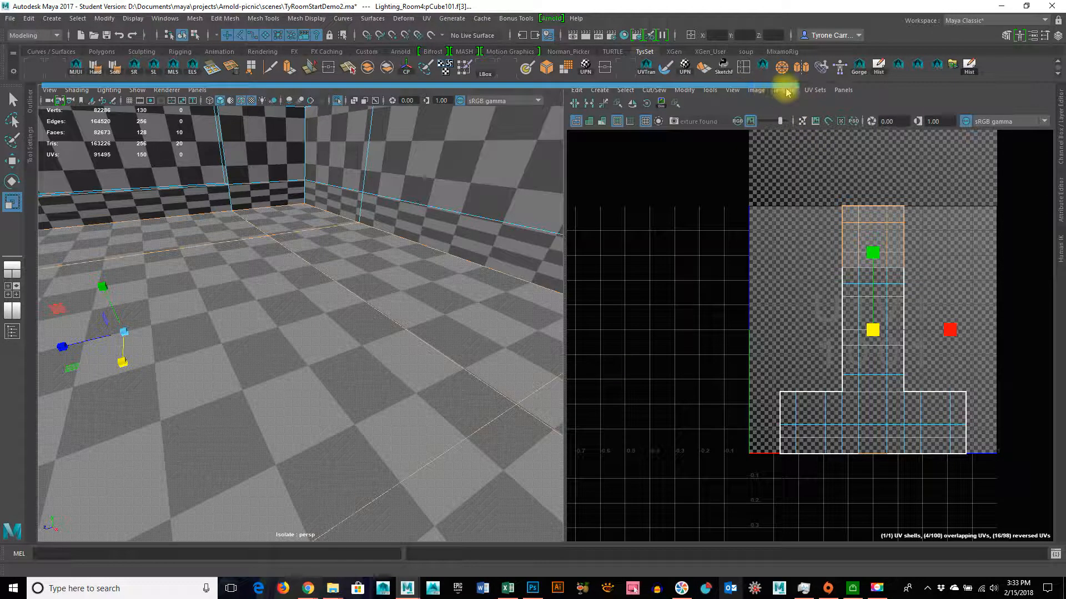
# Open the UV Toolkit and dock it beside the UV editor
pyautogui.click(738, 91)
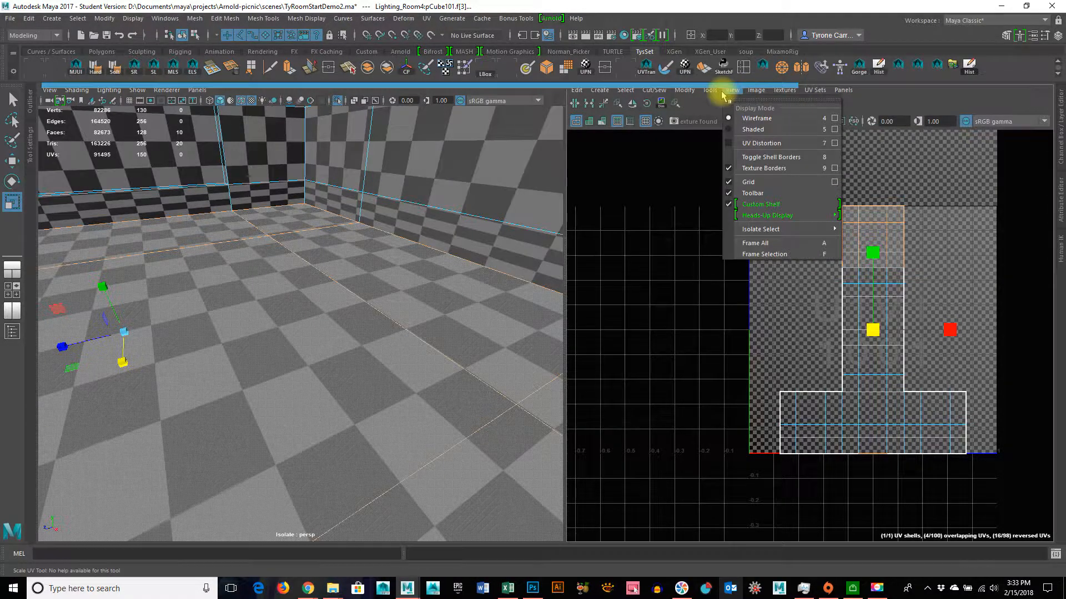
pyautogui.moveTo(705, 92)
pyautogui.moveTo(740, 95)
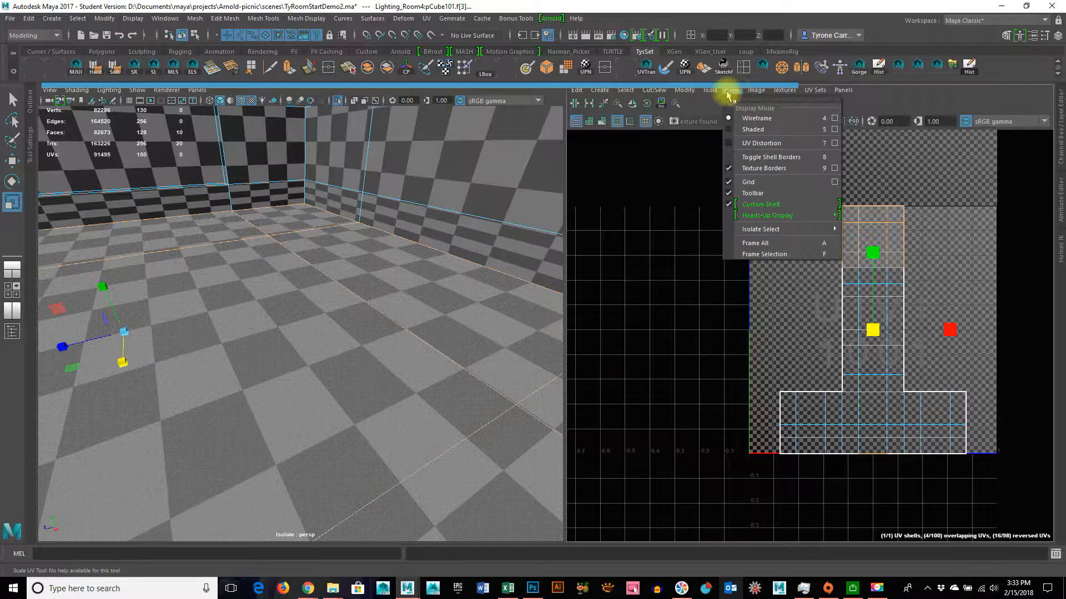
pyautogui.click(710, 109)
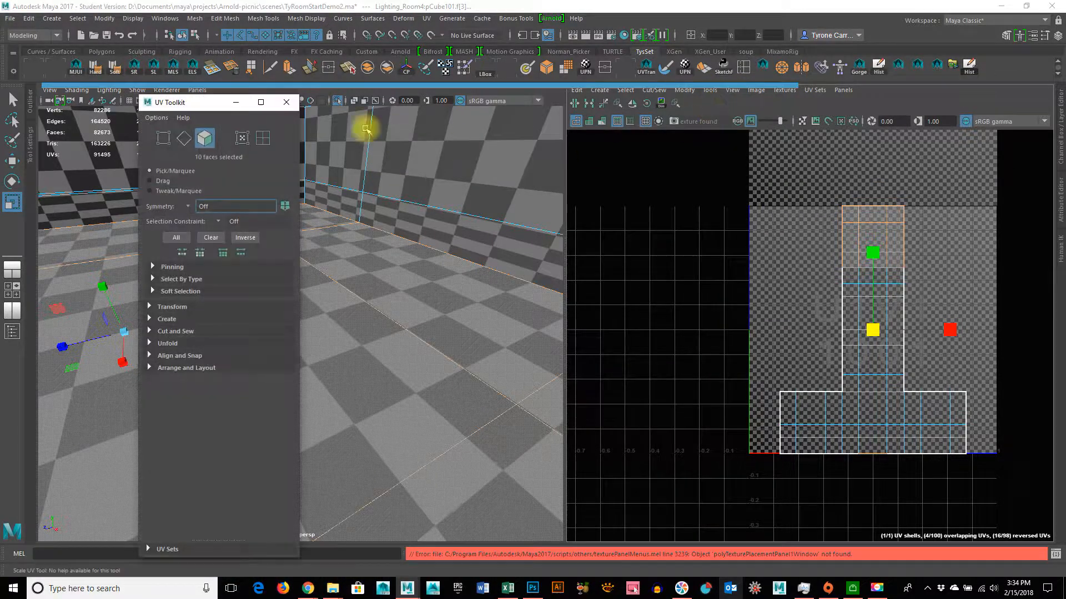
pyautogui.moveTo(202, 108); pyautogui.dragTo(1063, 278)
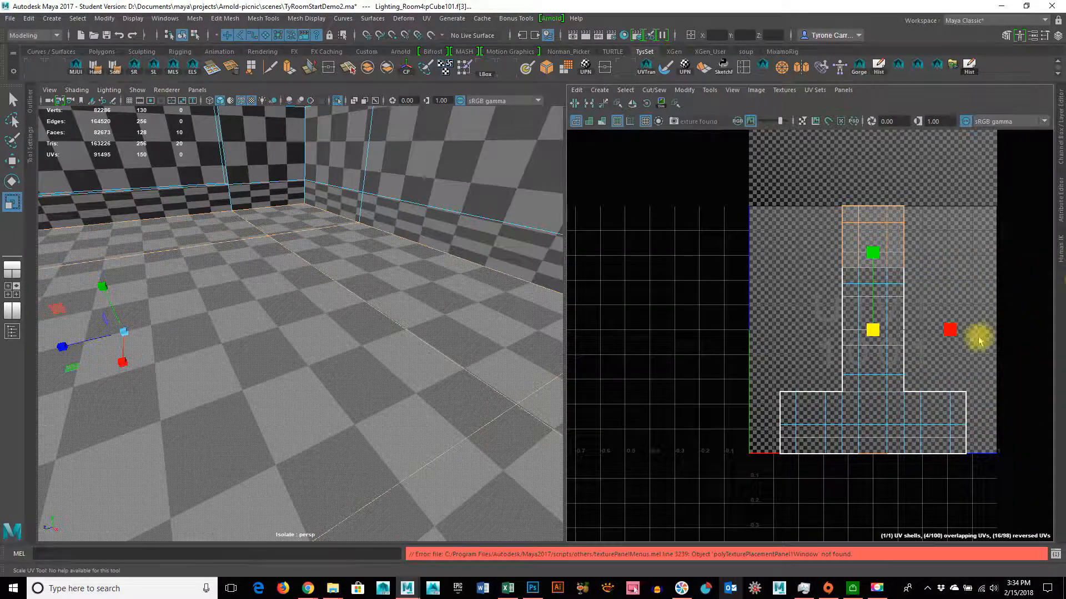
pyautogui.moveTo(914, 7); pyautogui.dragTo(873, 2)
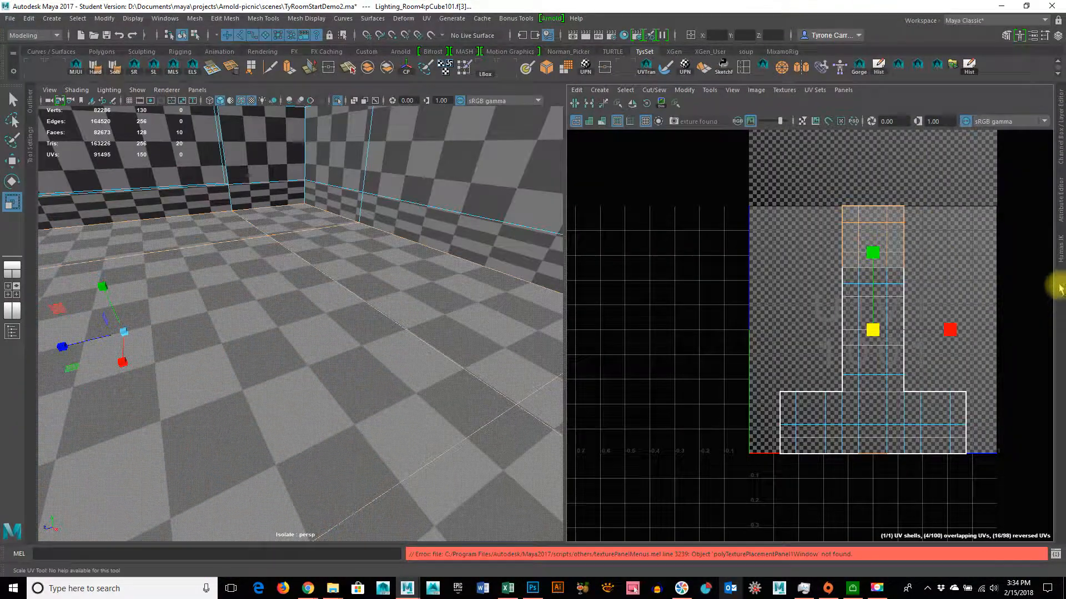
pyautogui.click(707, 96)
pyautogui.click(711, 111)
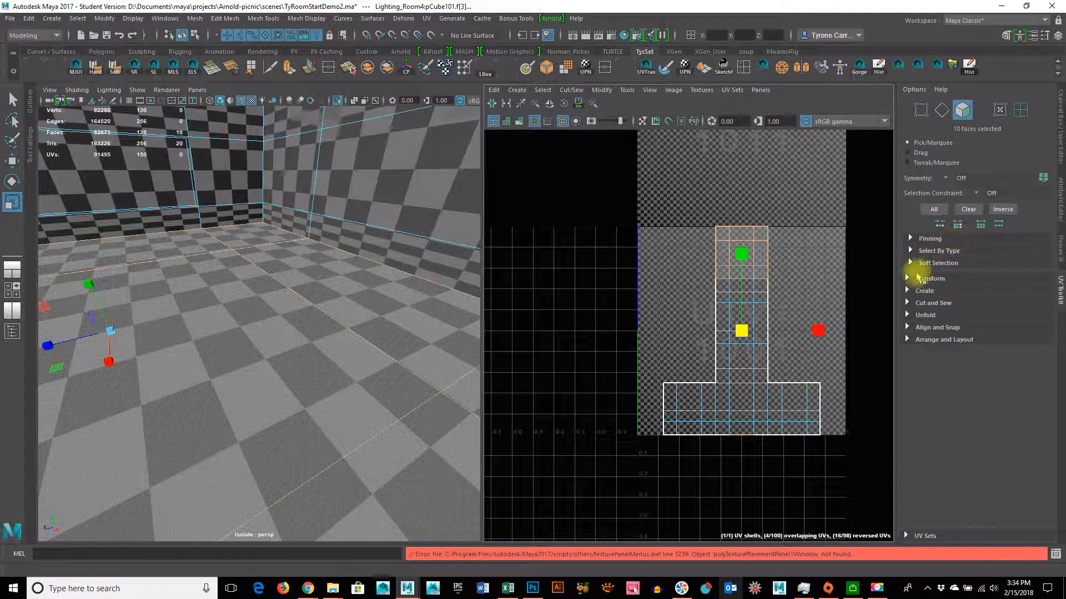
# Project planar UVs onto the selected floor faces from the Y axis and check the planar mapping options
pyautogui.click(910, 290)
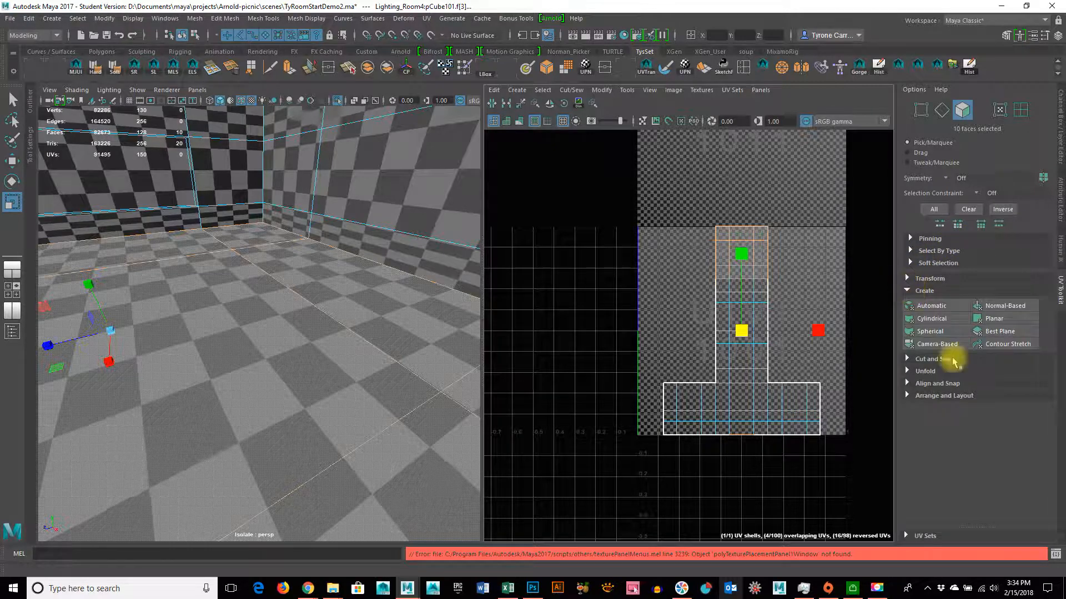
pyautogui.click(996, 319)
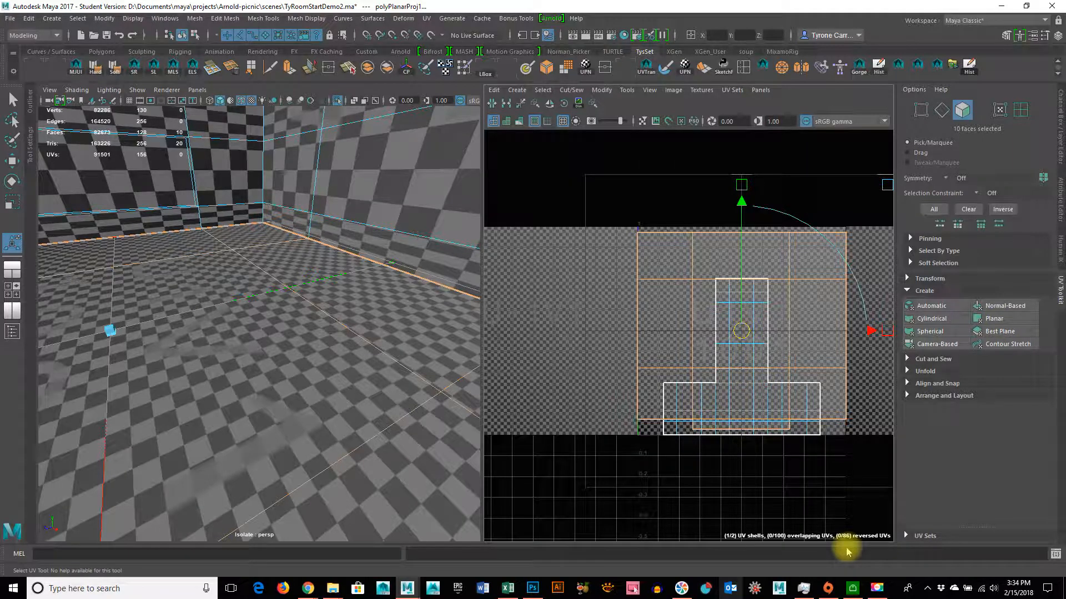
pyautogui.keyDown('shift'); pyautogui.click(1004, 320); pyautogui.keyUp('shift')
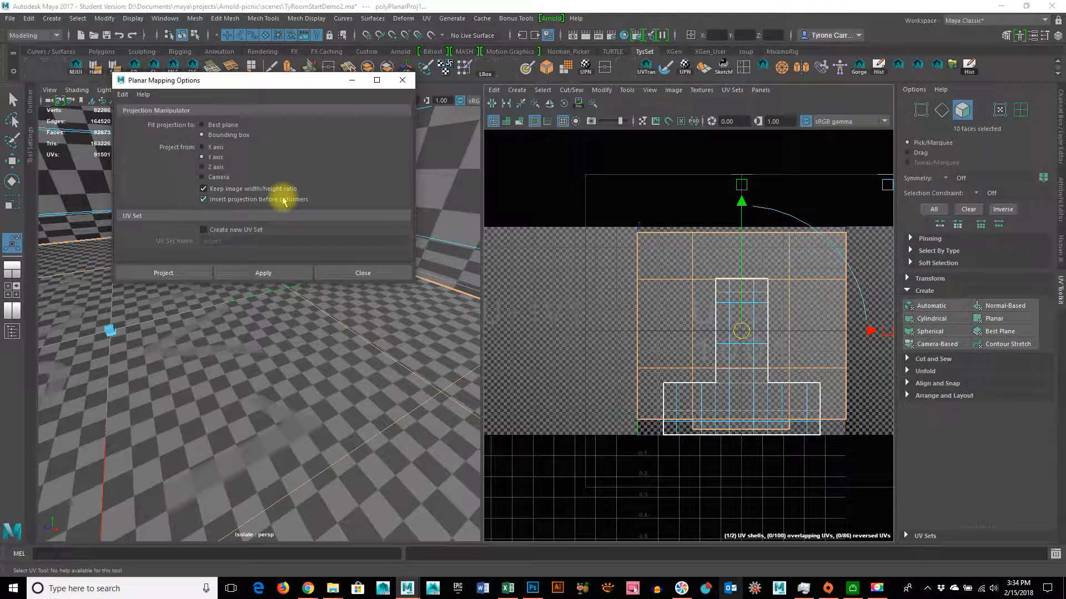
pyautogui.click(215, 149)
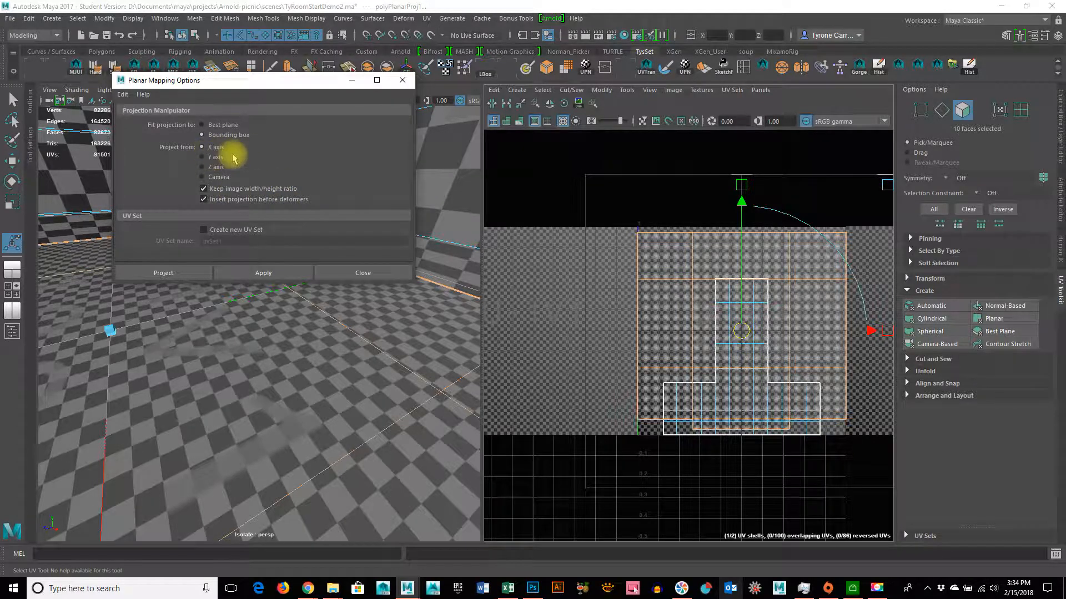
pyautogui.click(381, 274)
# Select a central ceiling face and grow the selection across the whole ceiling, including its recessed border
pyautogui.keyDown('alt'); pyautogui.moveTo(352, 357); pyautogui.dragTo(328, 367); pyautogui.keyUp('alt')
pyautogui.click(262, 281)
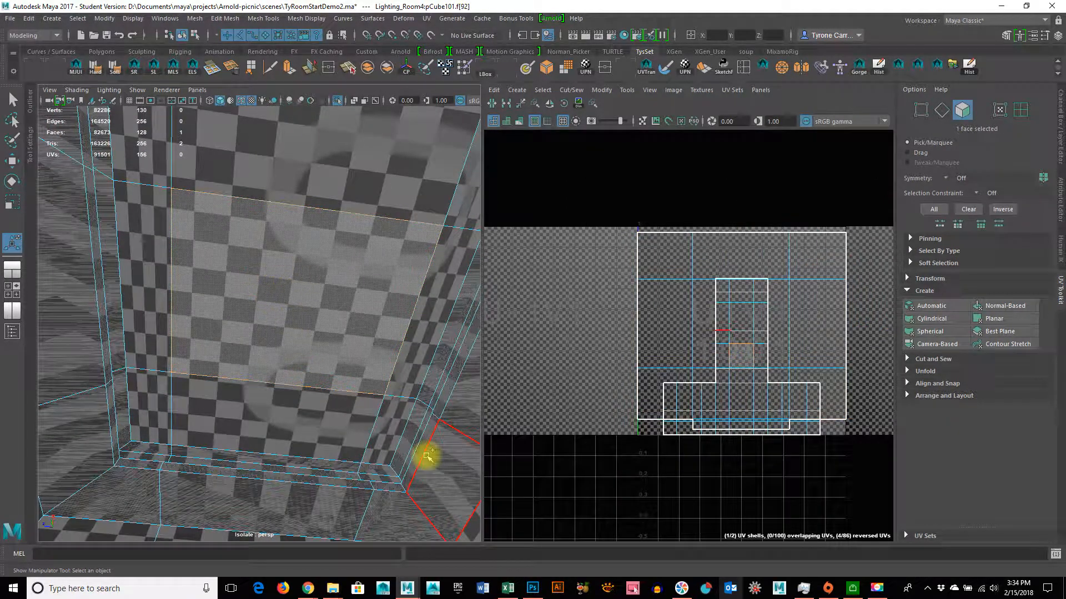
pyautogui.hotkey('shift', '.')
pyautogui.hotkey('shift', '.')
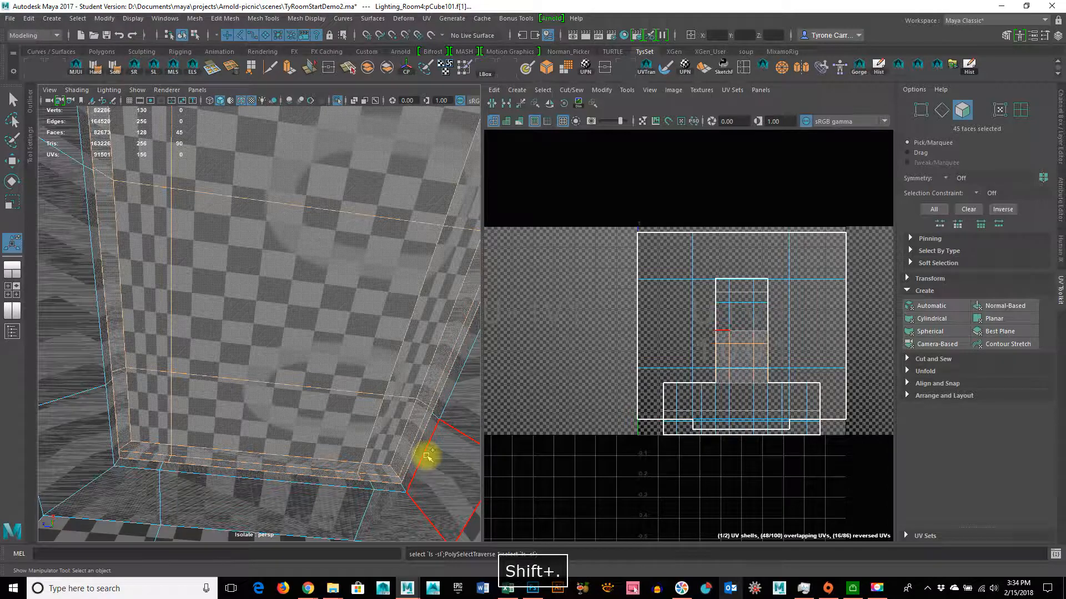
pyautogui.hotkey('shift', '.')
pyautogui.keyDown('alt'); pyautogui.moveTo(233, 340); pyautogui.dragTo(171, 445); pyautogui.keyUp('alt')
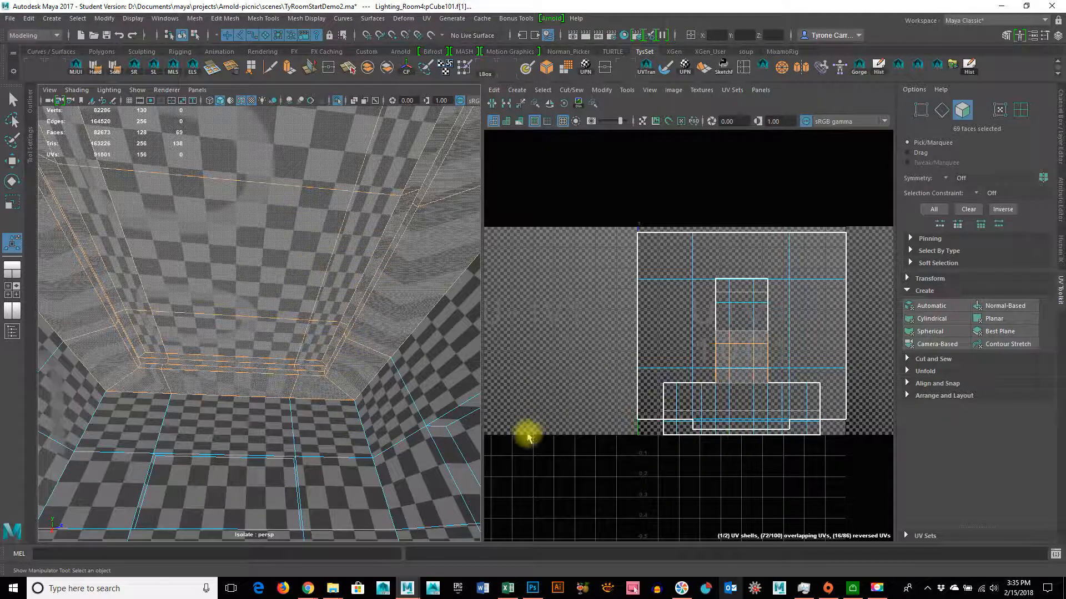
# Apply a planar projection to the selected ceiling faces and move their UVs clear of the other shells towards negative U
pyautogui.click(994, 319)
pyautogui.keyDown('alt'); pyautogui.moveTo(466, 392); pyautogui.dragTo(370, 432, button='right'); pyautogui.keyUp('alt')
pyautogui.keyDown('alt'); pyautogui.moveTo(732, 409); pyautogui.dragTo(714, 401, button='middle'); pyautogui.keyUp('alt')
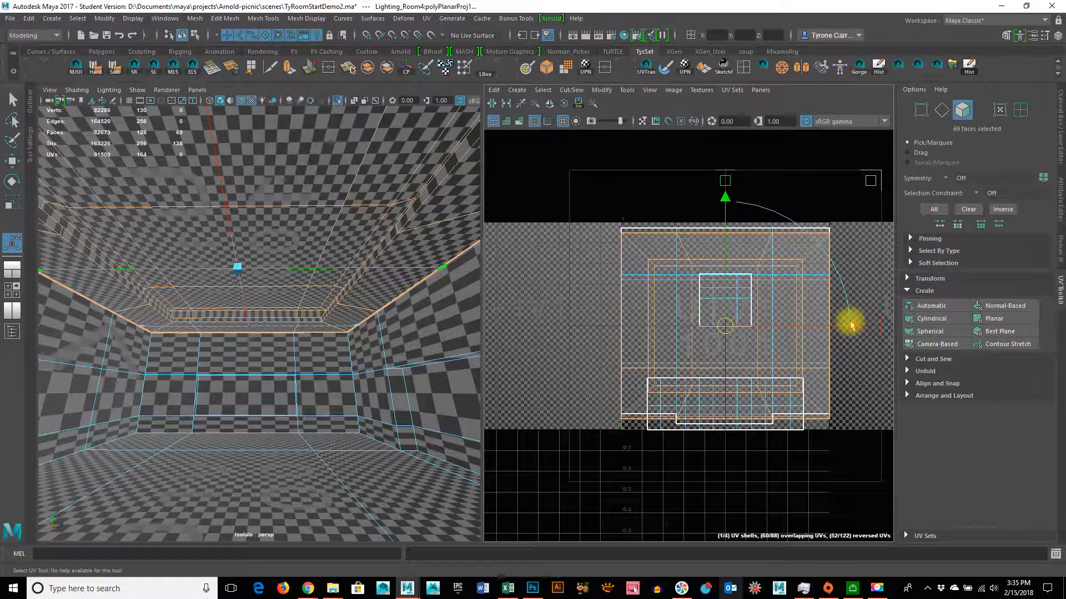
pyautogui.moveTo(846, 326); pyautogui.dragTo(624, 333)
pyautogui.keyDown('alt'); pyautogui.moveTo(623, 333); pyautogui.dragTo(756, 328, button='middle'); pyautogui.keyUp('alt')
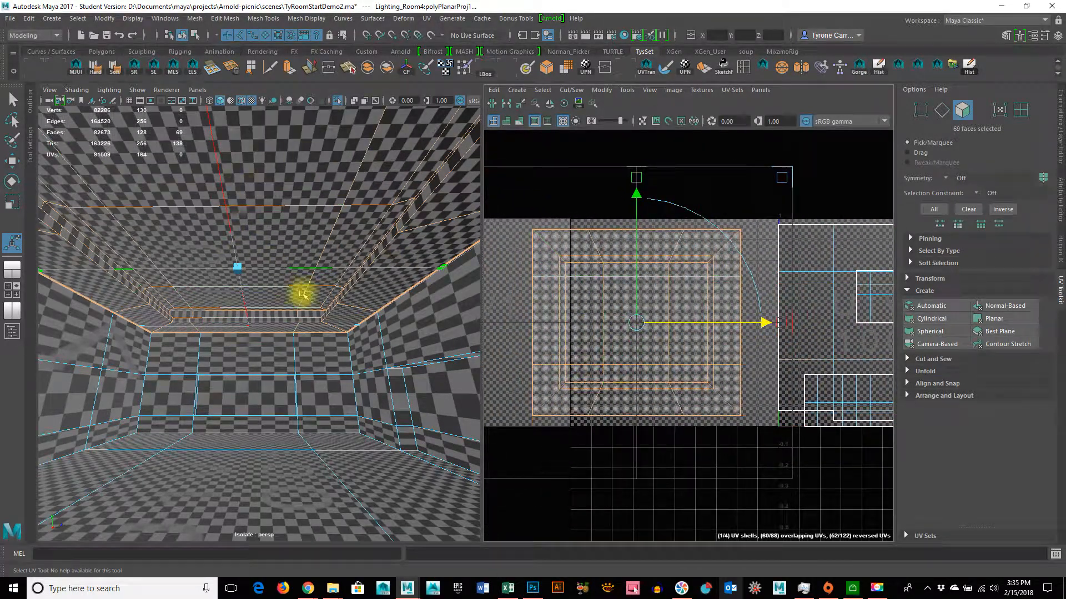
# Select the ceiling shell's UVs, display the UVs shaded to show their facing direction, and flip the ceiling UVs
pyautogui.moveTo(636, 260); pyautogui.dragTo(633, 259, button='right')
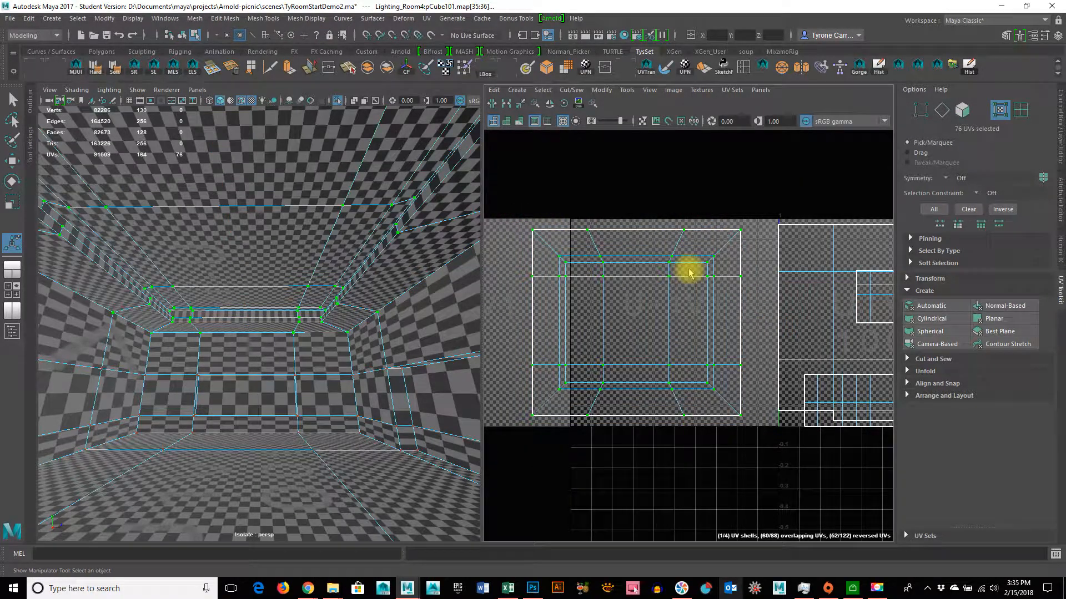
pyautogui.press('5')
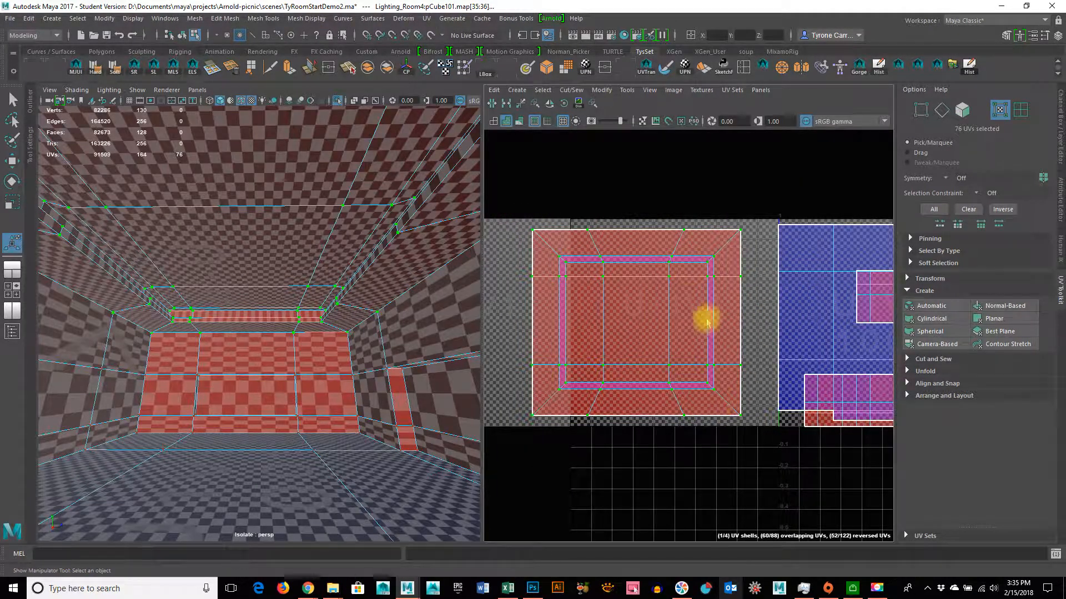
pyautogui.keyDown('alt'); pyautogui.moveTo(773, 358); pyautogui.dragTo(750, 350, button='middle'); pyautogui.keyUp('alt')
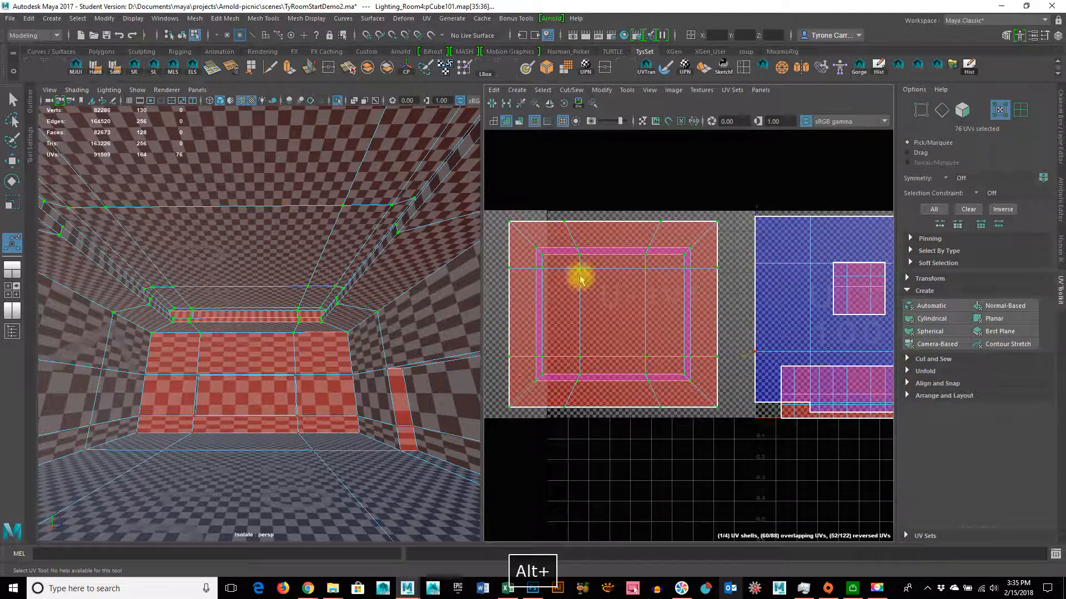
pyautogui.keyDown('alt'); pyautogui.moveTo(281, 440); pyautogui.dragTo(301, 396); pyautogui.keyUp('alt')
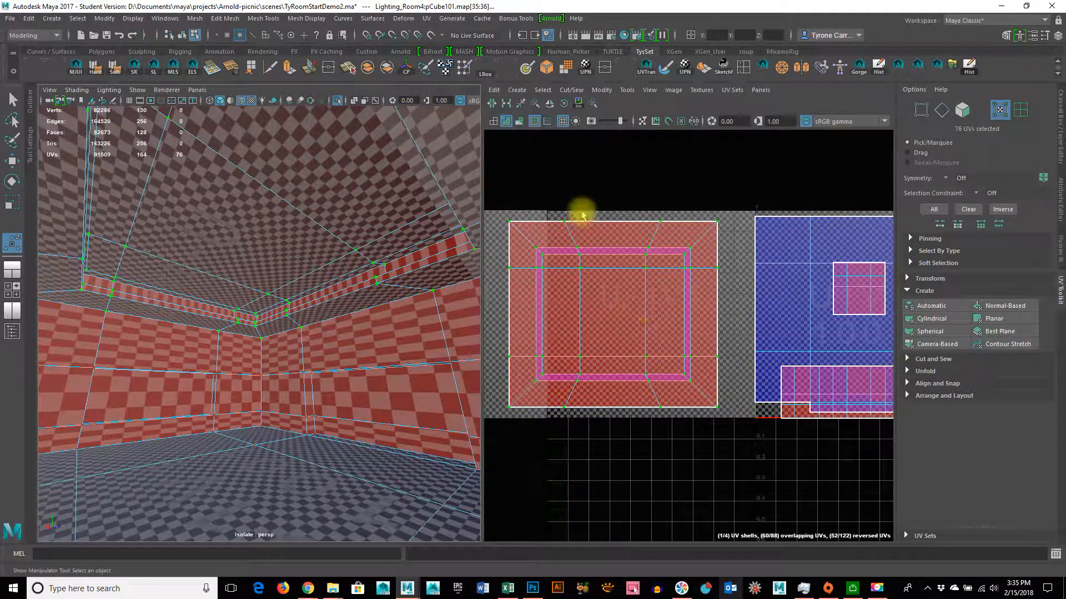
pyautogui.click(549, 104)
# Return to face selection and select the band of wall faces around the whole room
pyautogui.keyDown('alt'); pyautogui.moveTo(368, 426); pyautogui.dragTo(239, 278); pyautogui.keyUp('alt')
pyautogui.moveTo(239, 289); pyautogui.dragTo(191, 318, button='right')
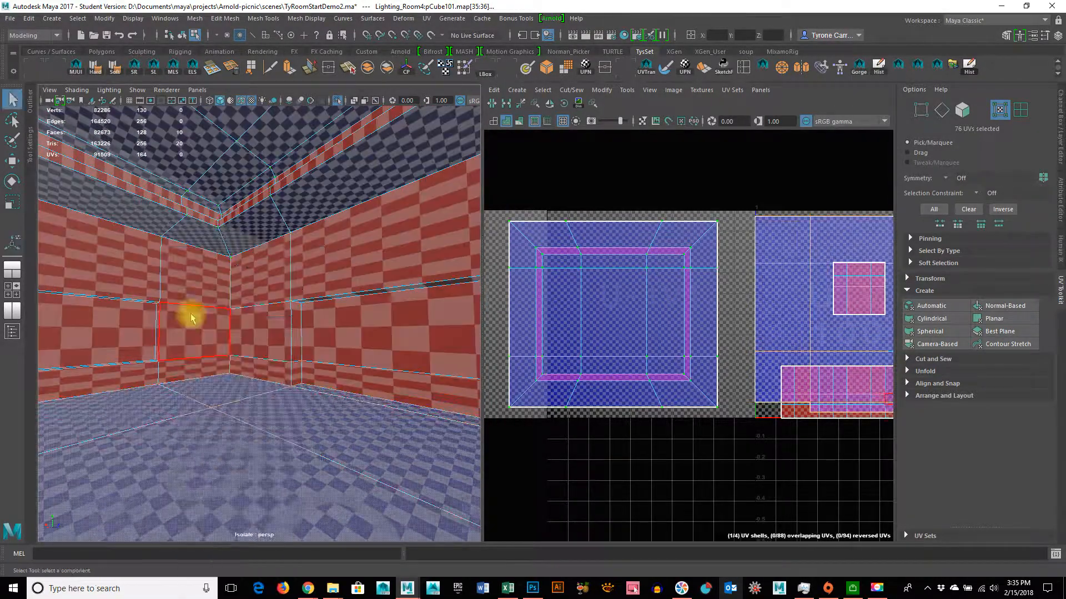
pyautogui.keyDown('alt'); pyautogui.moveTo(352, 343); pyautogui.dragTo(85, 333, button='right'); pyautogui.keyUp('alt')
pyautogui.keyDown('alt'); pyautogui.moveTo(197, 349); pyautogui.dragTo(259, 356); pyautogui.keyUp('alt')
pyautogui.keyDown('alt'); pyautogui.moveTo(259, 358); pyautogui.dragTo(288, 359, button='right'); pyautogui.keyUp('alt')
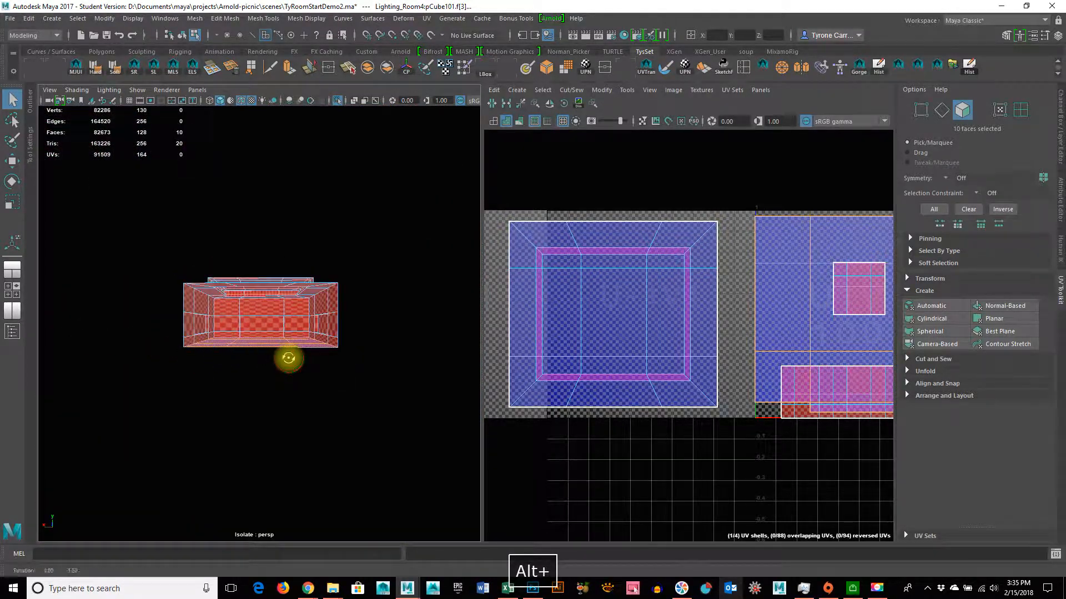
pyautogui.moveTo(149, 298); pyautogui.dragTo(109, 416)
pyautogui.keyDown('alt'); pyautogui.moveTo(109, 416); pyautogui.dragTo(287, 409, button='right'); pyautogui.keyUp('alt')
pyautogui.keyDown('alt'); pyautogui.moveTo(287, 409); pyautogui.dragTo(252, 395); pyautogui.keyUp('alt')
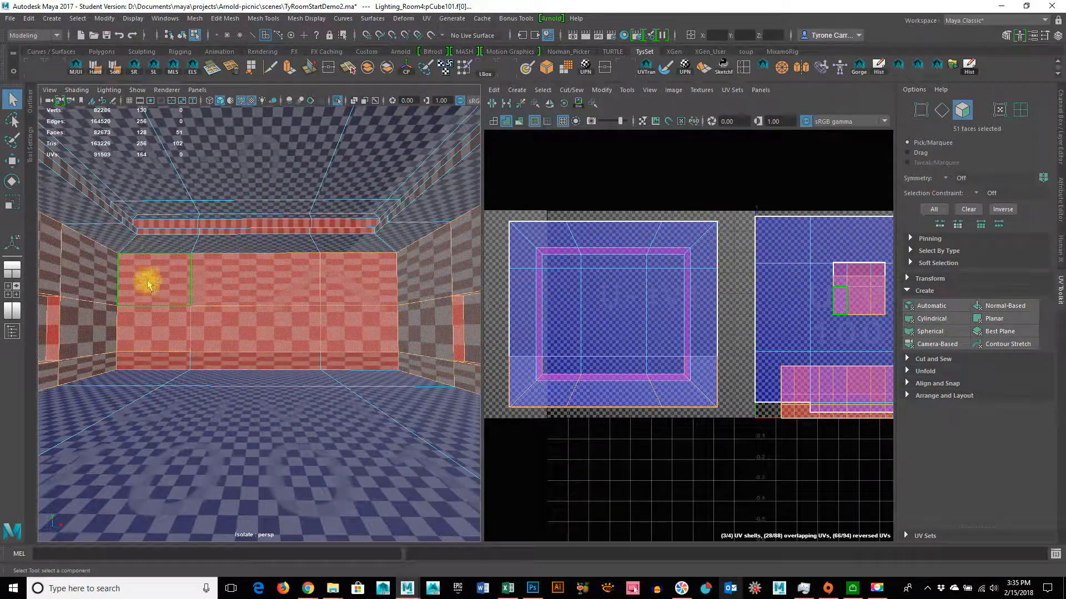
# Add the missing lower faces of the far wall to the wall selection and check its coverage
pyautogui.keyDown('shift'); pyautogui.click(289, 359); pyautogui.keyUp('shift')
pyautogui.keyDown('shift'); pyautogui.click(364, 359); pyautogui.keyUp('shift')
pyautogui.keyDown('alt'); pyautogui.moveTo(364, 359); pyautogui.dragTo(245, 388); pyautogui.keyUp('alt')
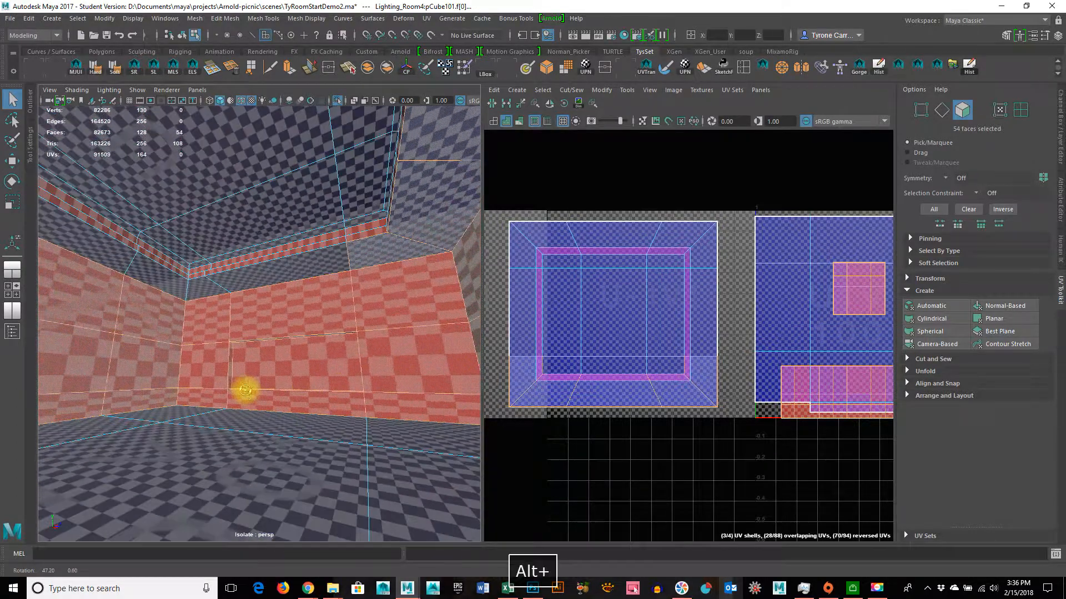
pyautogui.keyDown('alt'); pyautogui.moveTo(381, 416); pyautogui.dragTo(318, 429); pyautogui.keyUp('alt')
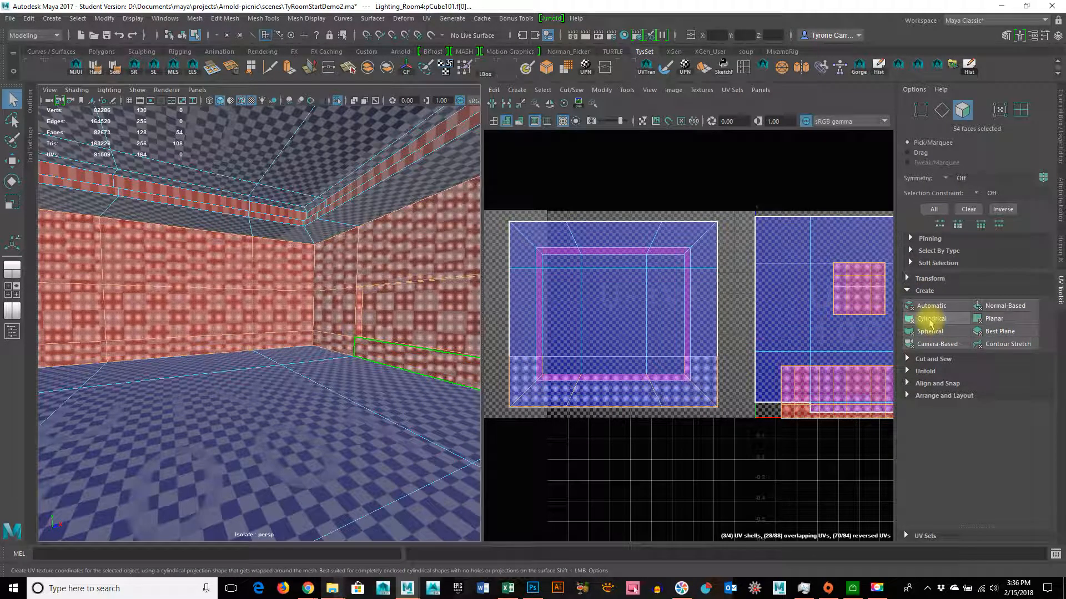
# Apply a cylindrical projection to the selected wall faces and inspect the mapping around the room
pyautogui.click(930, 320)
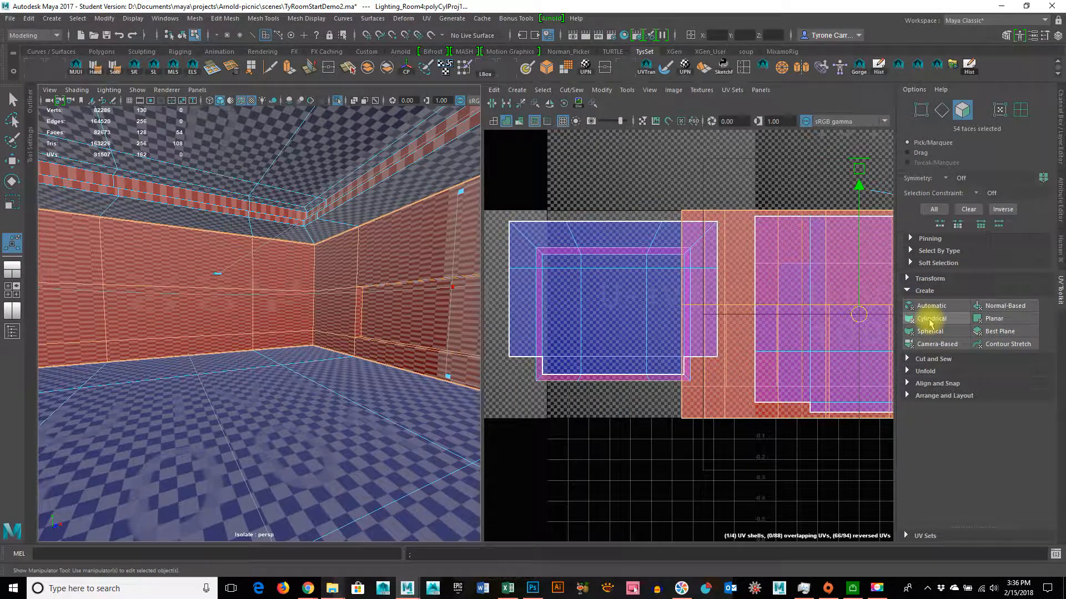
pyautogui.scroll(-3, 766, 380)
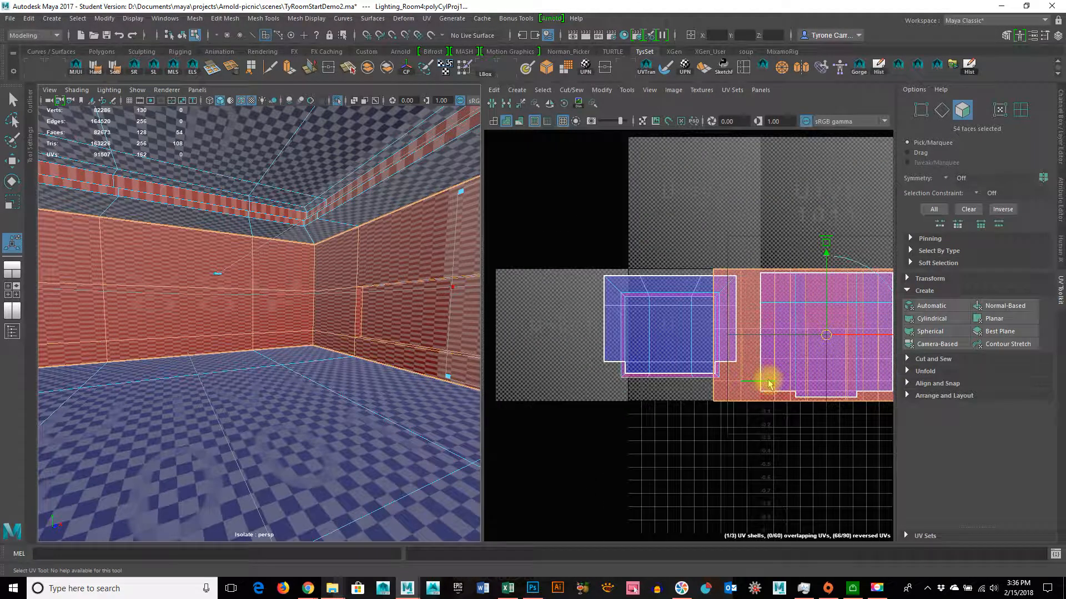
pyautogui.keyDown('alt'); pyautogui.moveTo(302, 376); pyautogui.dragTo(208, 454); pyautogui.keyUp('alt')
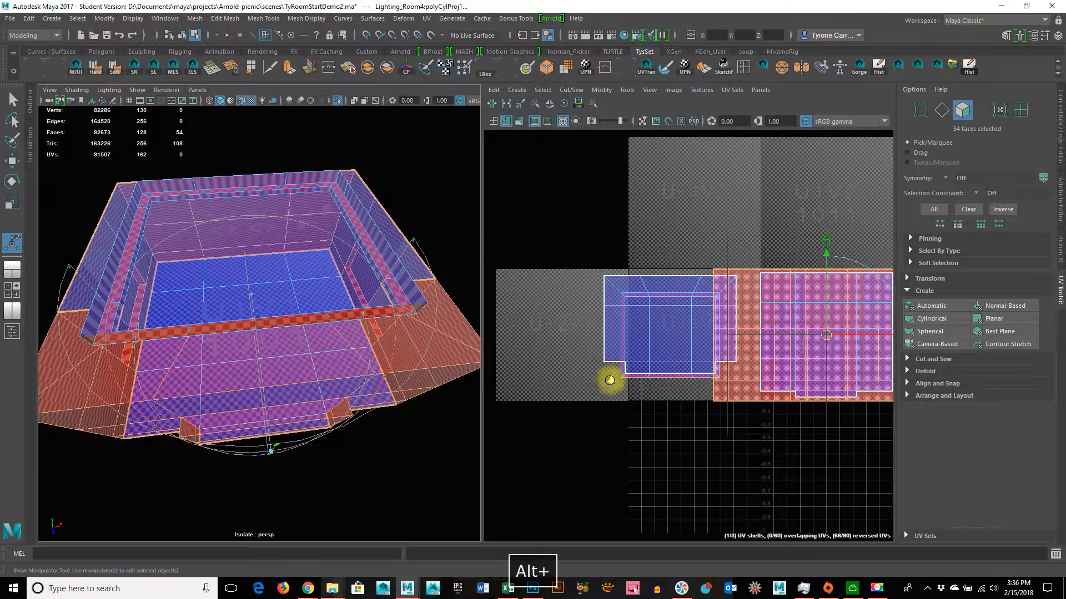
pyautogui.keyDown('alt'); pyautogui.scroll(2, 688, 380); pyautogui.keyUp('alt')
pyautogui.keyDown('alt'); pyautogui.moveTo(234, 399); pyautogui.dragTo(298, 357, button='right'); pyautogui.keyUp('alt')
pyautogui.moveTo(297, 357)
pyautogui.keyDown('alt'); pyautogui.mouseDown()
pyautogui.moveTo(114, 331)
pyautogui.moveTo(481, 309)
pyautogui.mouseUp(); pyautogui.keyUp('alt')
pyautogui.keyDown('alt'); pyautogui.moveTo(243, 322); pyautogui.dragTo(354, 316); pyautogui.keyUp('alt')
pyautogui.keyDown('alt'); pyautogui.moveTo(186, 340); pyautogui.dragTo(364, 389); pyautogui.keyUp('alt')
pyautogui.keyDown('alt'); pyautogui.moveTo(223, 378); pyautogui.dragTo(240, 281); pyautogui.keyUp('alt')
# Select the large back face of the wall recess and examine the checker pattern around the recess edges
pyautogui.click(288, 274)
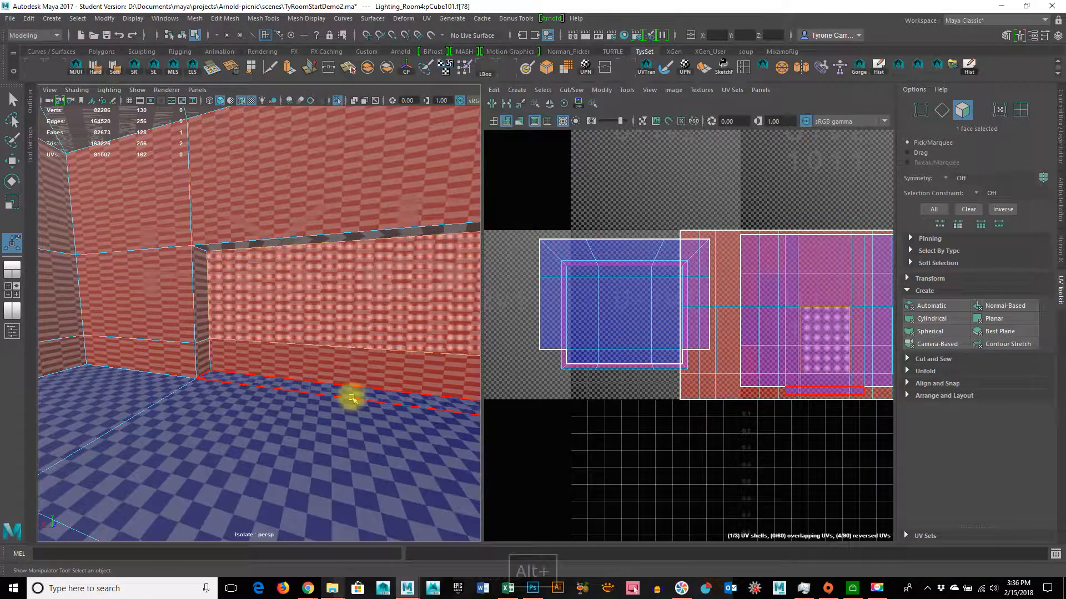
pyautogui.press('f')
pyautogui.keyDown('alt'); pyautogui.moveTo(366, 390); pyautogui.dragTo(174, 367); pyautogui.keyUp('alt')
pyautogui.click(309, 317)
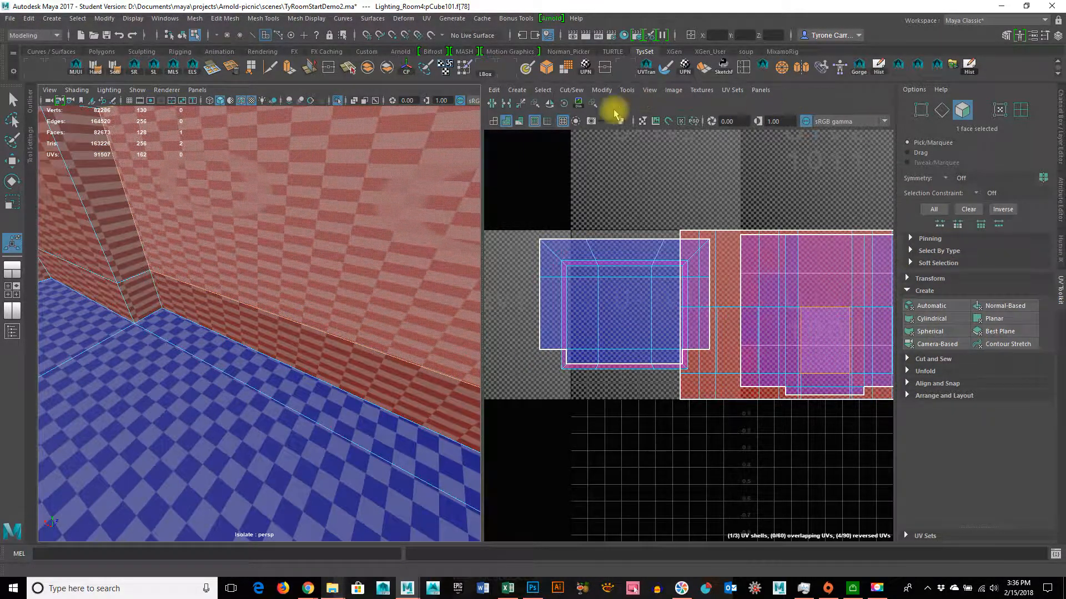
pyautogui.keyDown('alt'); pyautogui.moveTo(257, 357); pyautogui.dragTo(333, 325); pyautogui.keyUp('alt')
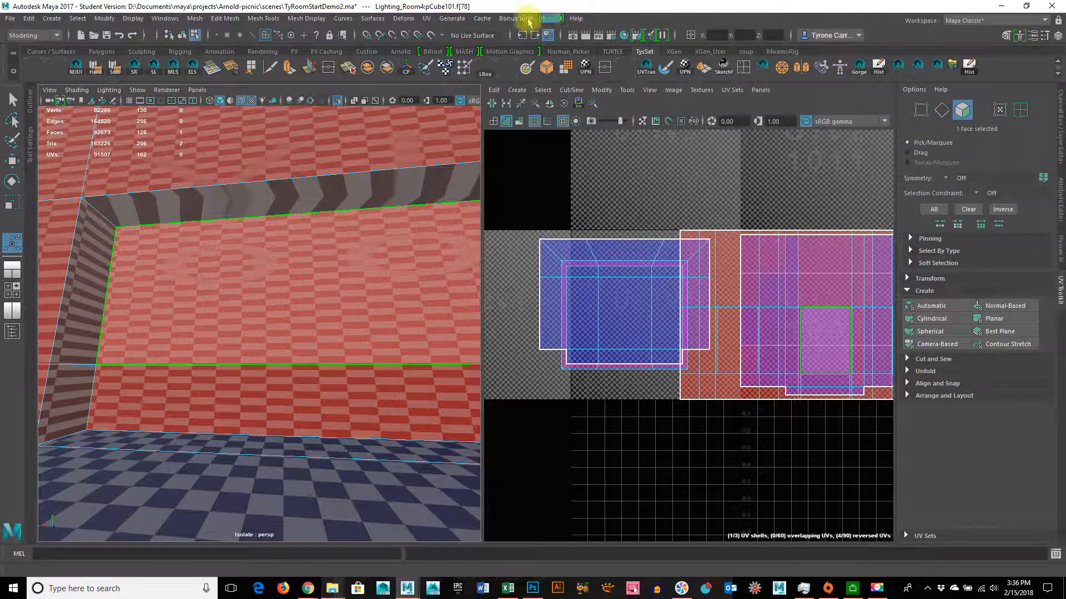
# Add the 3D Cut and Sew UV Tool to the UV editor's toolbar and activate it on the room mesh
pyautogui.click(429, 21)
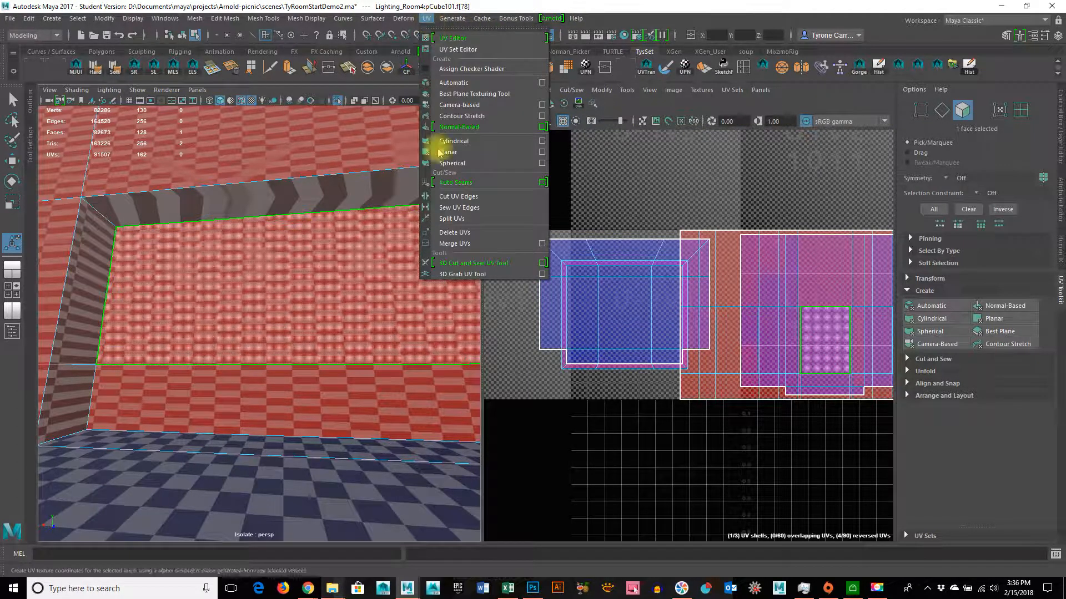
pyautogui.keyDown('ctrl'); pyautogui.keyDown('shift'); pyautogui.click(477, 264); pyautogui.keyUp('shift'); pyautogui.keyUp('ctrl')
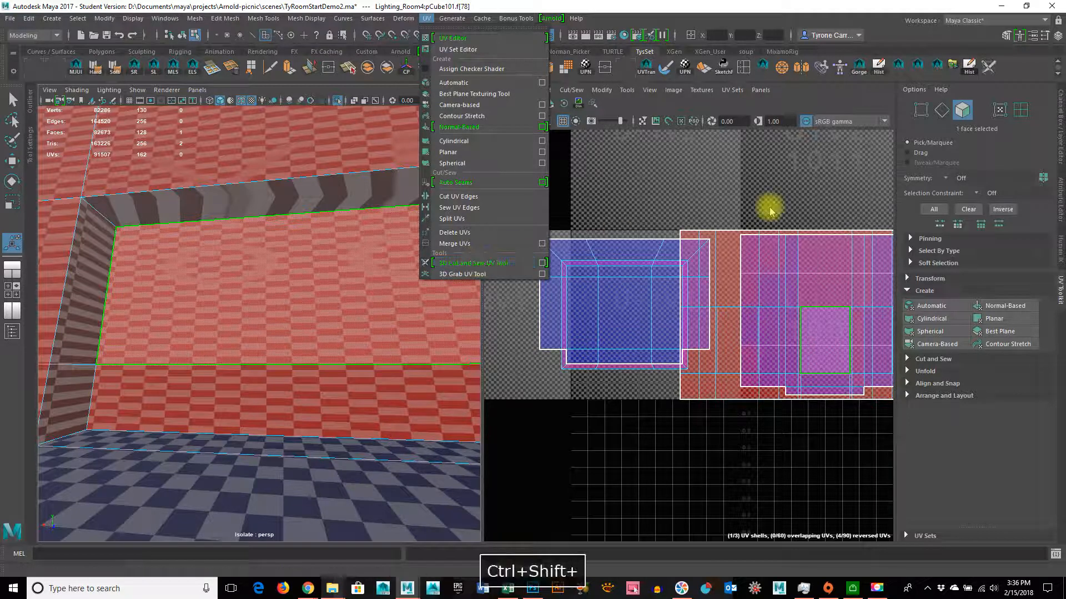
pyautogui.click(988, 66)
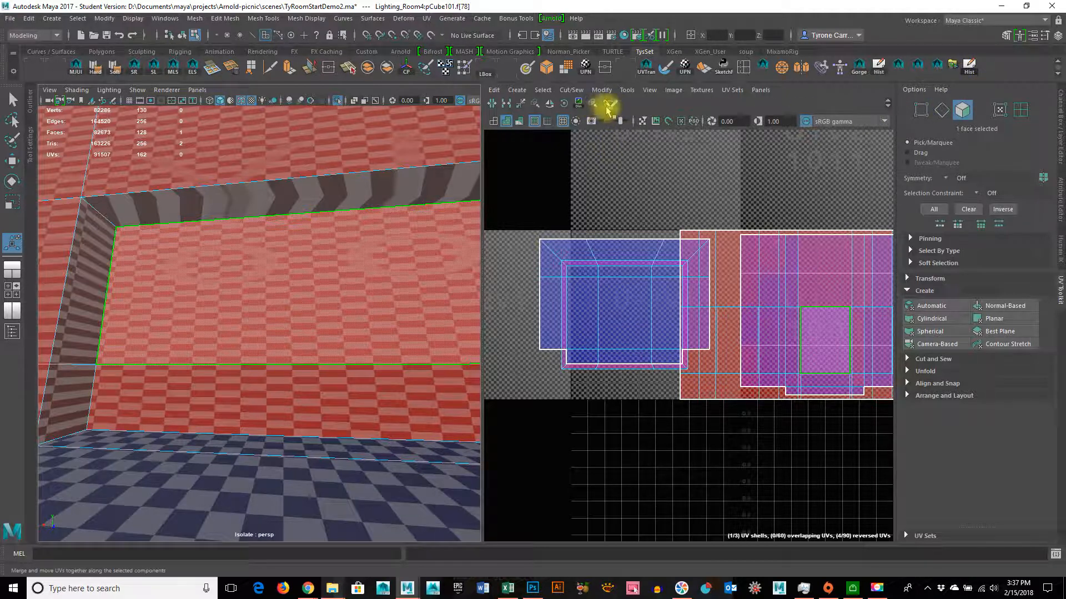
pyautogui.click(610, 103)
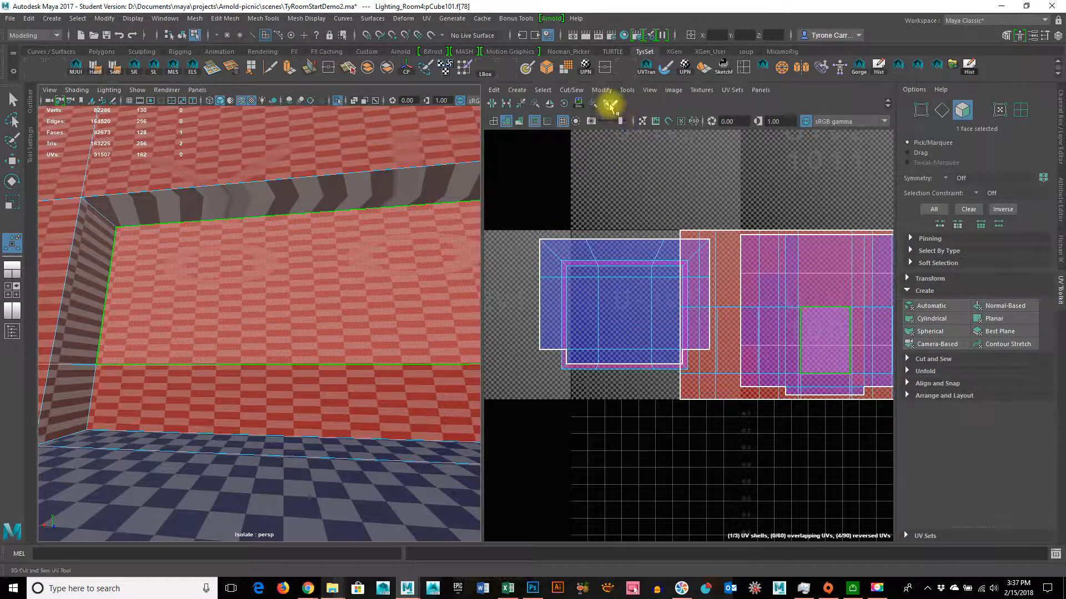
pyautogui.keyDown('alt'); pyautogui.moveTo(136, 248); pyautogui.dragTo(231, 351); pyautogui.keyUp('alt')
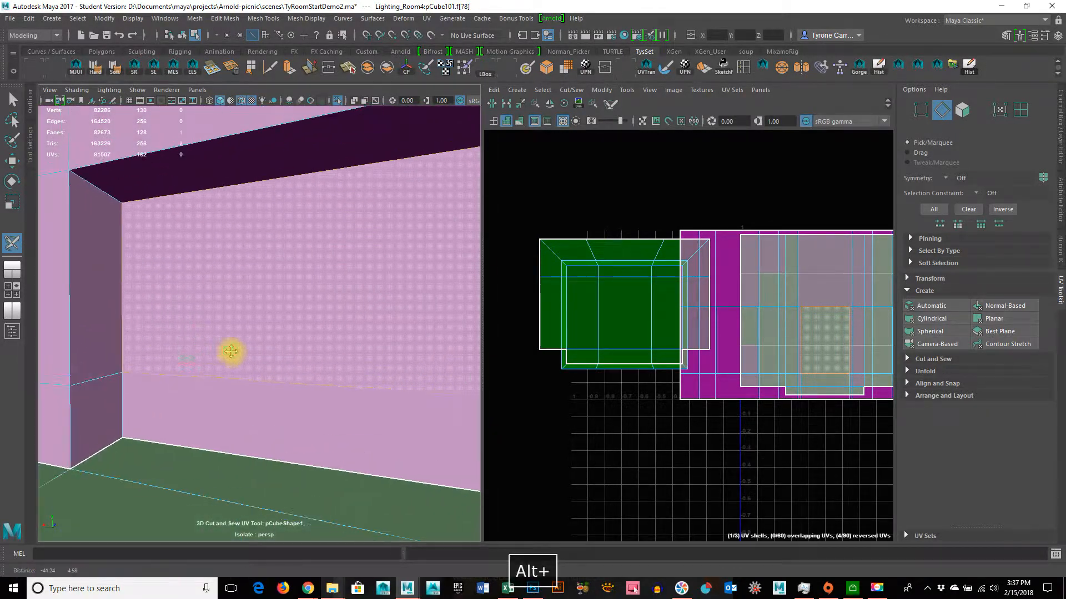
# Cut the UVs along both vertical sides and the upper edge of the large wall recess's back face
pyautogui.click(122, 347)
pyautogui.keyDown('alt'); pyautogui.moveTo(143, 357); pyautogui.dragTo(352, 300); pyautogui.keyUp('alt')
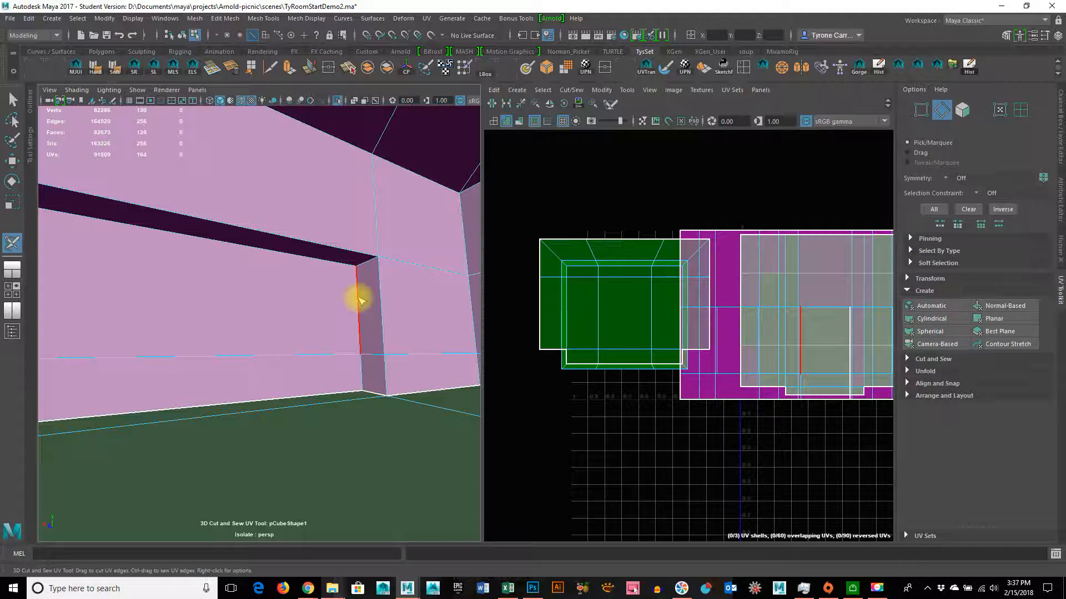
pyautogui.click(358, 304)
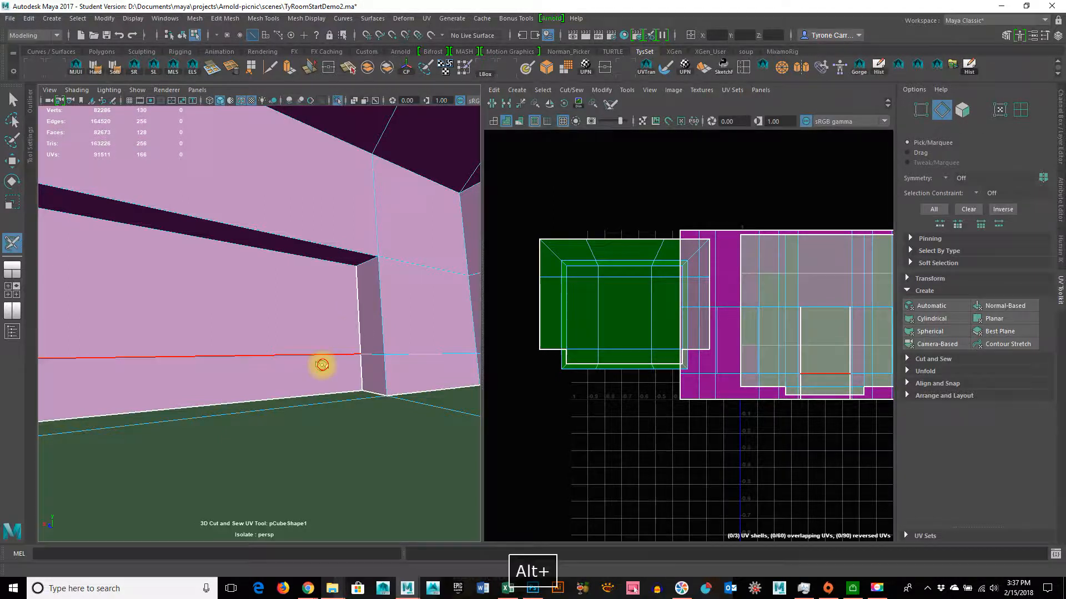
pyautogui.keyDown('alt'); pyautogui.moveTo(322, 364); pyautogui.dragTo(302, 361); pyautogui.keyUp('alt')
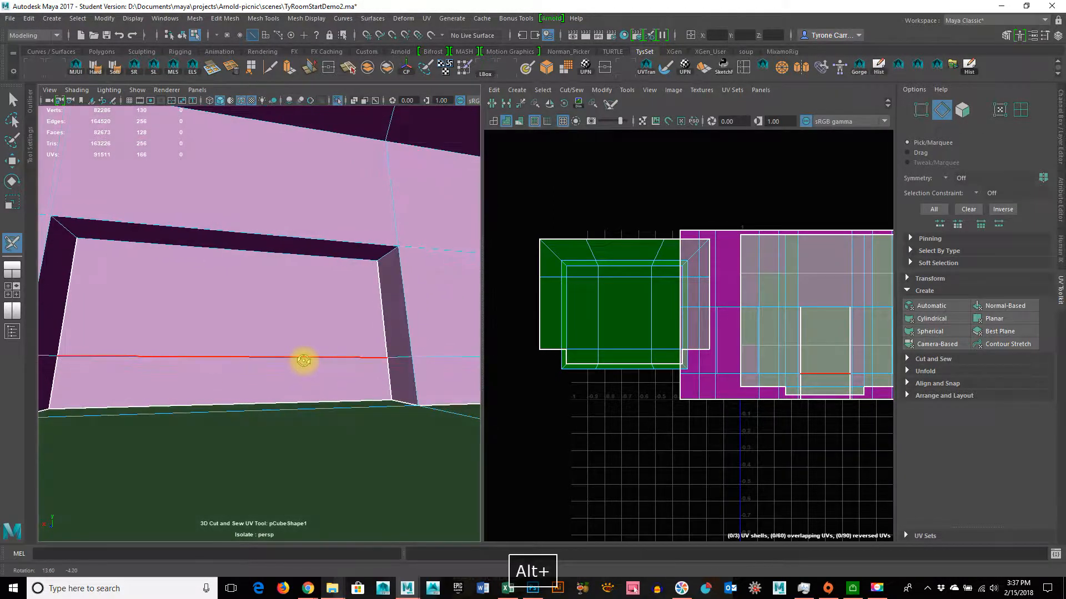
pyautogui.click(196, 251)
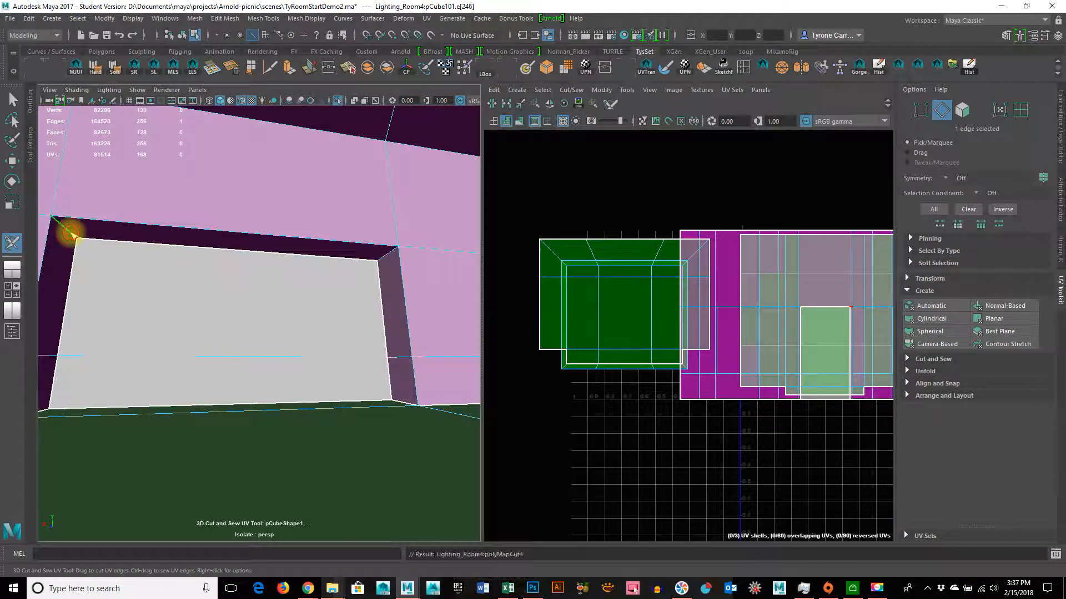
# Cut the short depth edges at the upper corners of the large wall recess
pyautogui.click(396, 263)
pyautogui.click(391, 255)
pyautogui.keyDown('alt'); pyautogui.moveTo(393, 278); pyautogui.dragTo(265, 248); pyautogui.keyUp('alt')
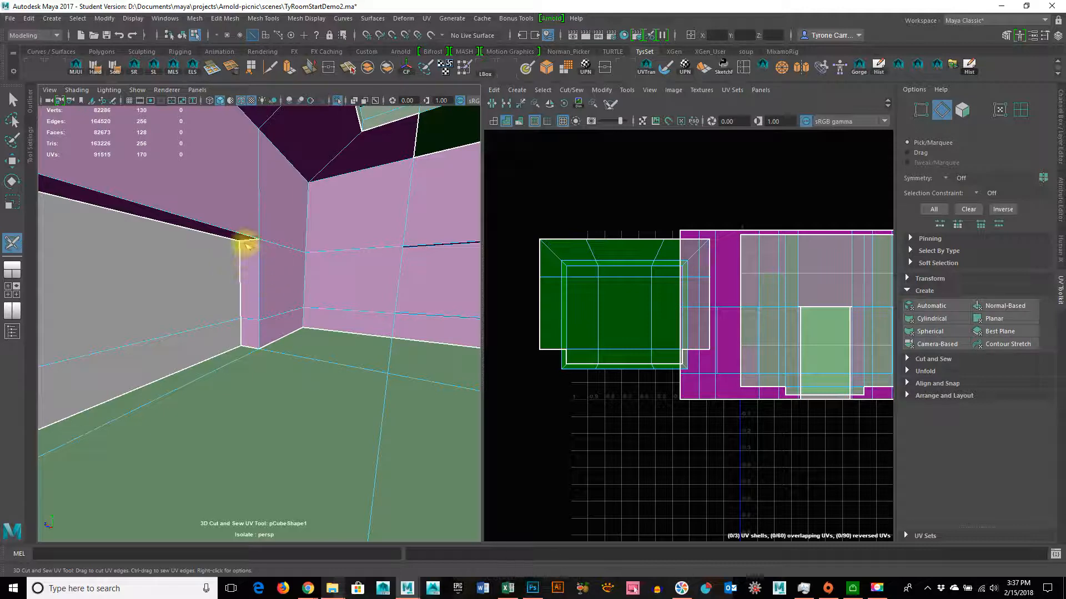
# Try to cut the inner edges of the raised window recess on another wall with the 3D Cut and Sew UV Tool
pyautogui.keyDown('alt'); pyautogui.moveTo(352, 290); pyautogui.dragTo(345, 362); pyautogui.keyUp('alt')
pyautogui.keyDown('alt'); pyautogui.moveTo(344, 361); pyautogui.dragTo(100, 364, button='middle'); pyautogui.keyUp('alt')
pyautogui.keyDown('alt'); pyautogui.moveTo(99, 364); pyautogui.dragTo(233, 361, button='right'); pyautogui.keyUp('alt')
pyautogui.keyDown('alt'); pyautogui.moveTo(267, 338); pyautogui.dragTo(290, 356); pyautogui.keyUp('alt')
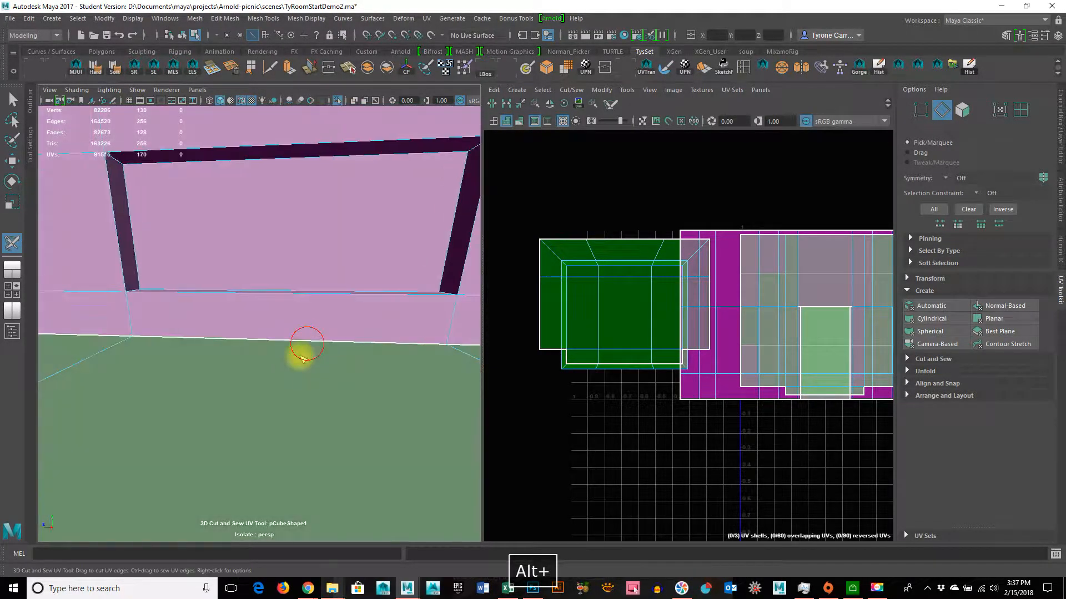
pyautogui.keyDown('alt'); pyautogui.moveTo(290, 357); pyautogui.dragTo(151, 356, button='middle'); pyautogui.keyUp('alt')
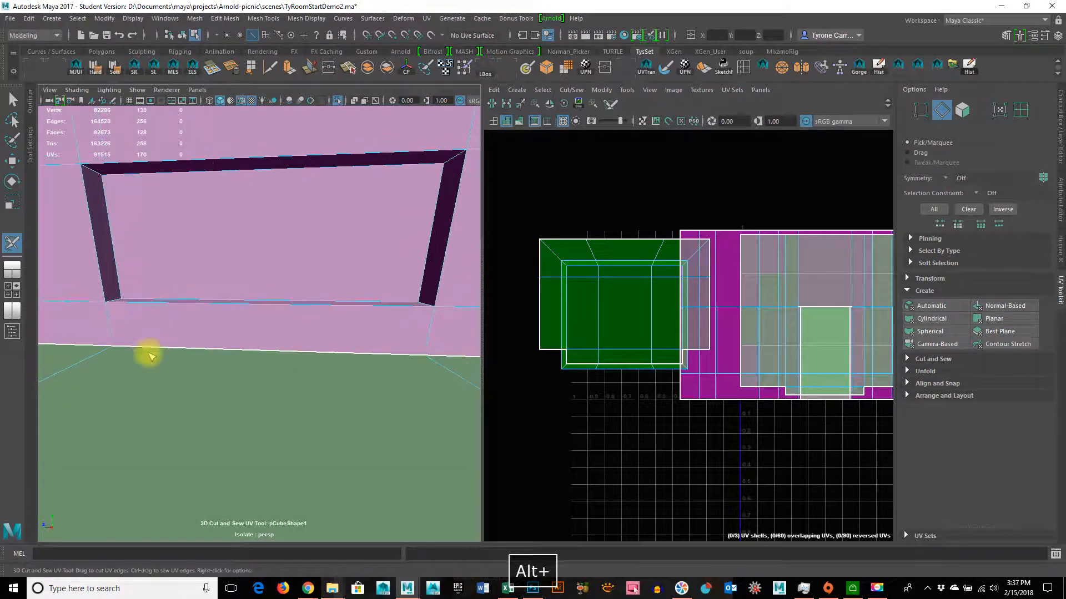
pyautogui.click(177, 296)
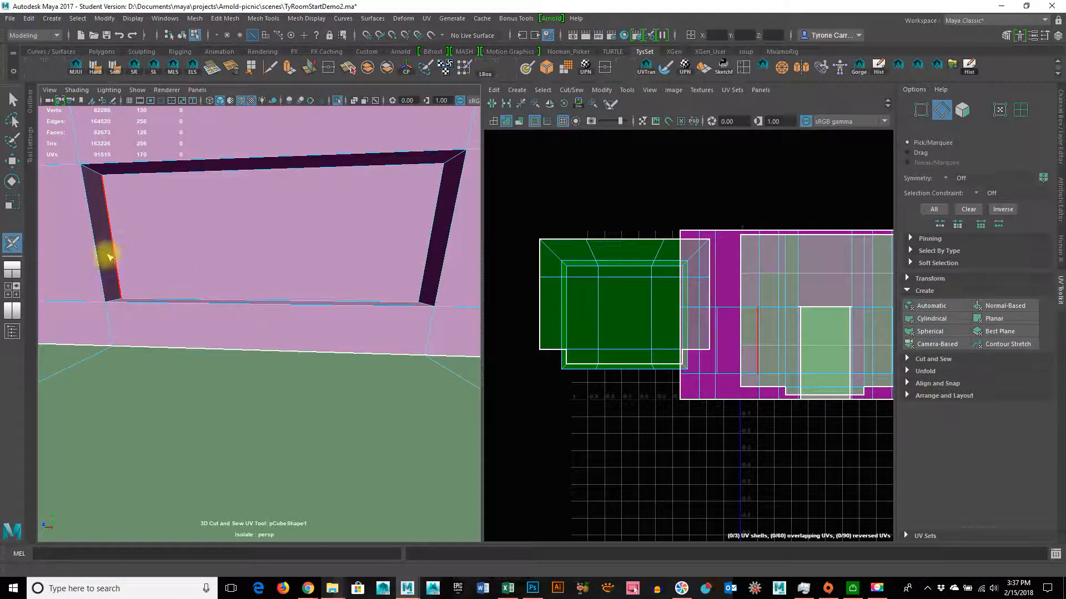
pyautogui.keyDown('alt'); pyautogui.moveTo(195, 300); pyautogui.dragTo(318, 304); pyautogui.keyUp('alt')
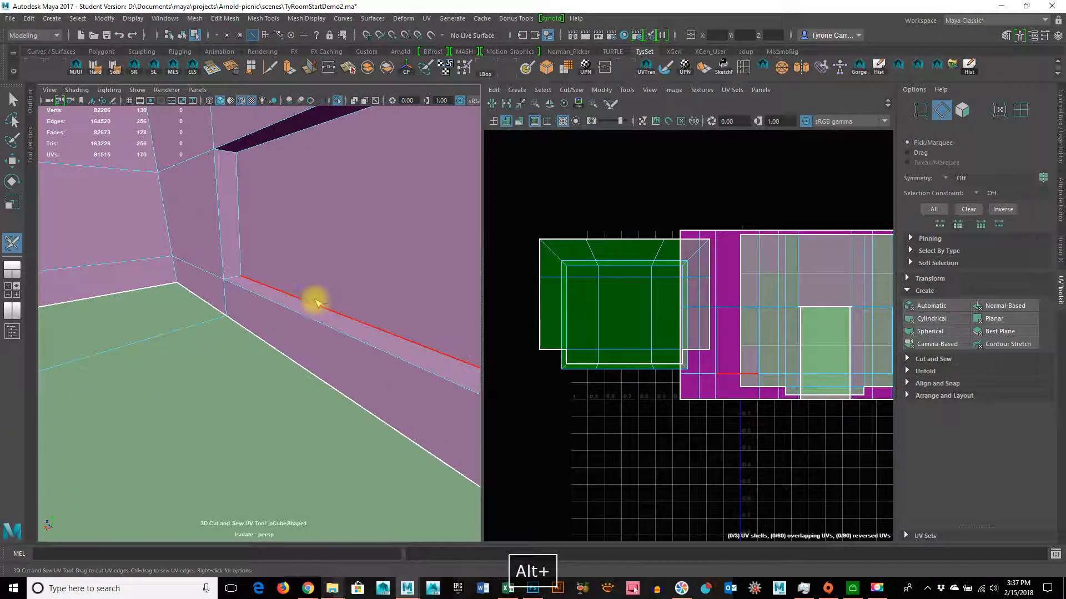
pyautogui.click(312, 304)
pyautogui.click(22, 241)
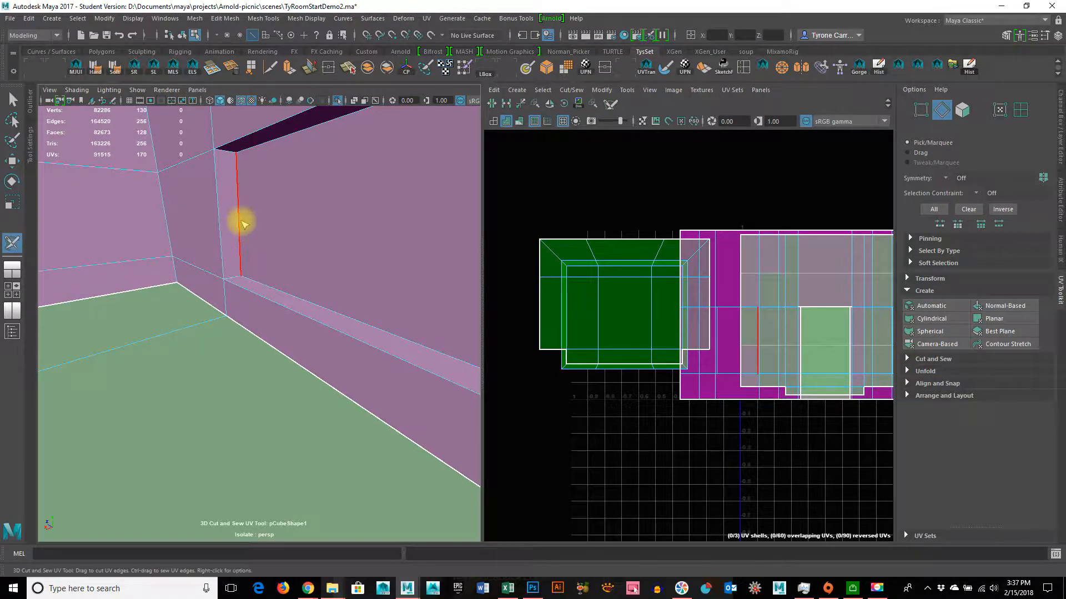
pyautogui.click(252, 278)
pyautogui.keyDown('alt'); pyautogui.moveTo(200, 309); pyautogui.dragTo(276, 277); pyautogui.keyUp('alt')
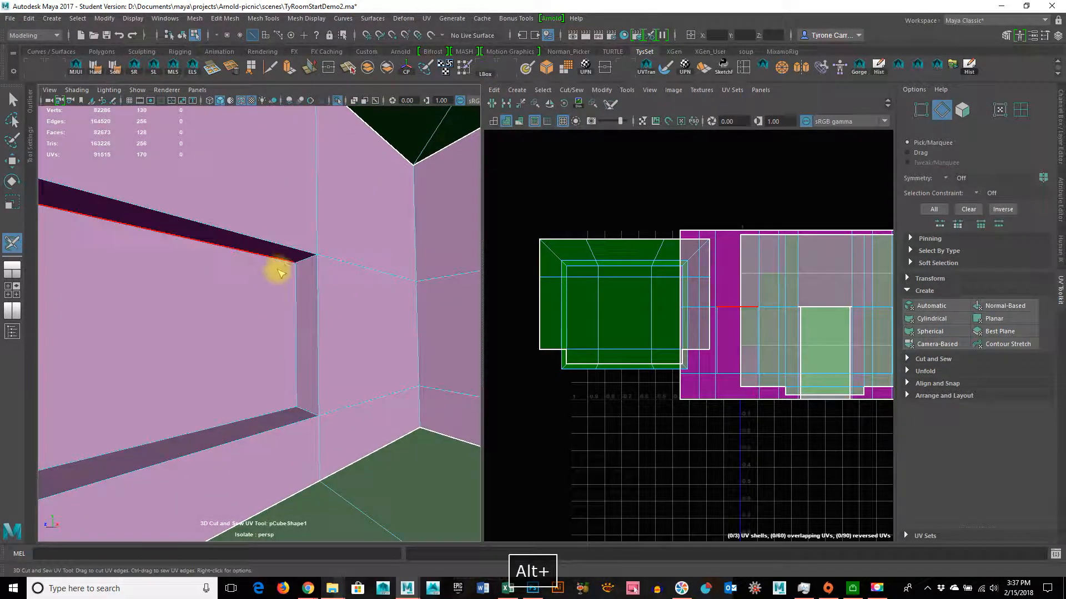
pyautogui.click(287, 265)
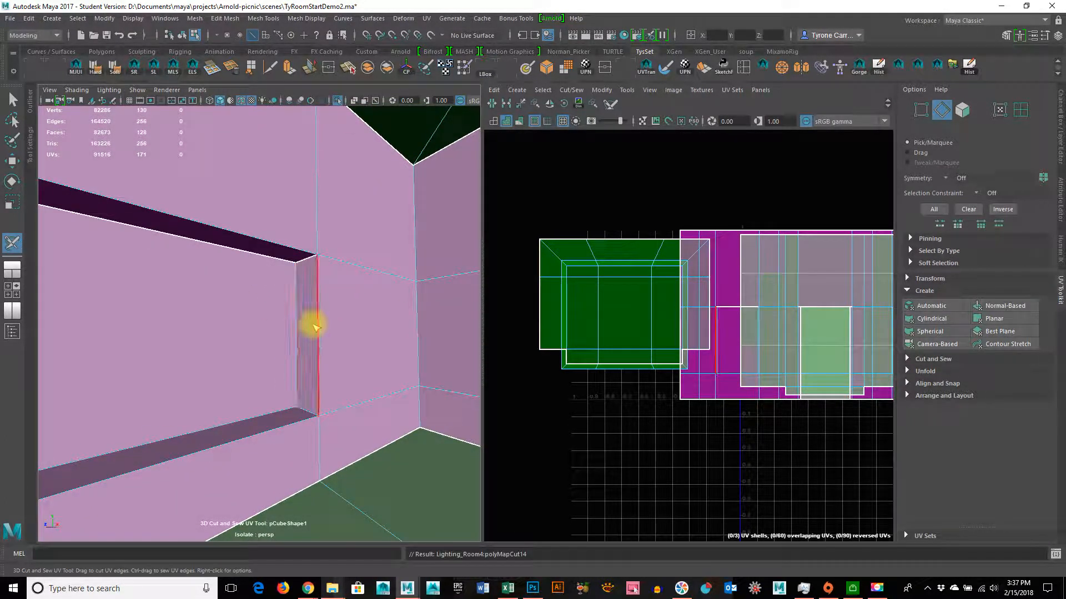
pyautogui.hotkey('ctrl', 'z')
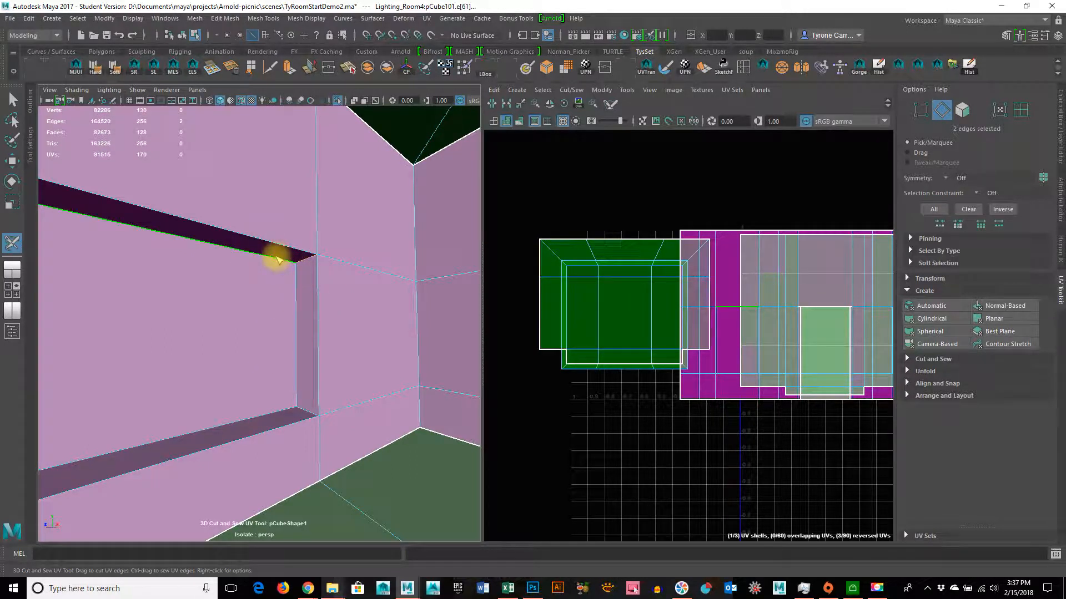
pyautogui.keyDown('shift'); pyautogui.click(298, 307); pyautogui.keyUp('shift')
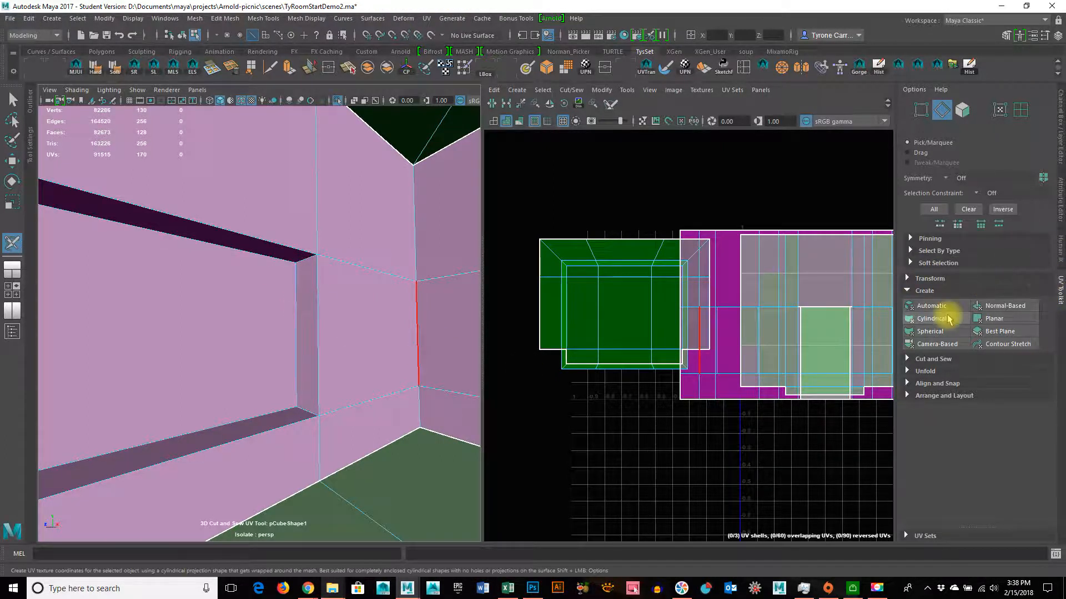
# Select the four inner edges around the raised window recess's back face and cut their UVs
pyautogui.click(12, 183)
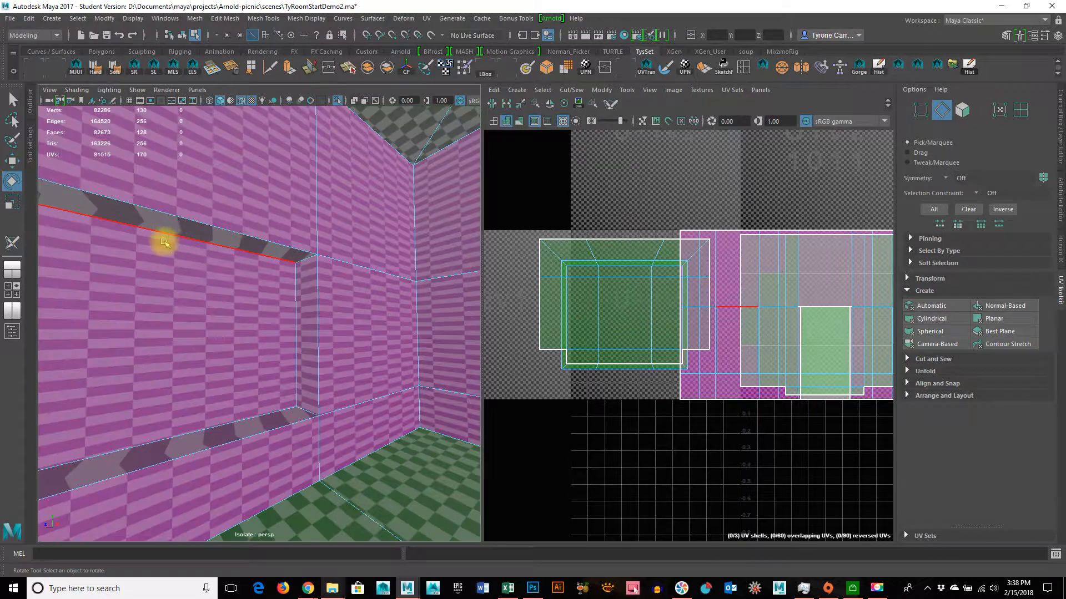
pyautogui.click(121, 226)
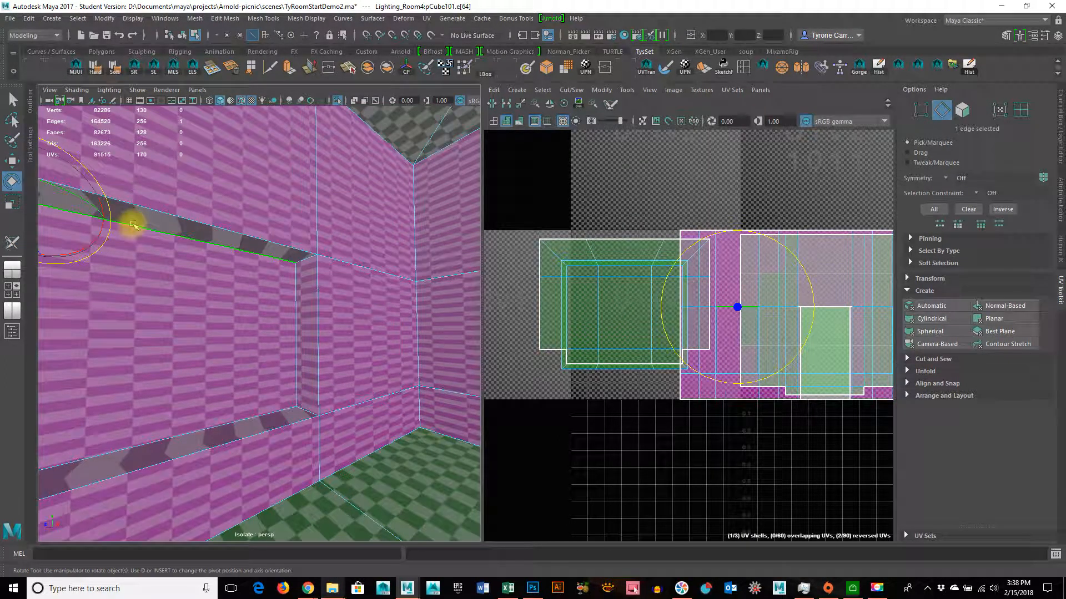
pyautogui.press('w')
pyautogui.keyDown('shift'); pyautogui.click(296, 288); pyautogui.keyUp('shift')
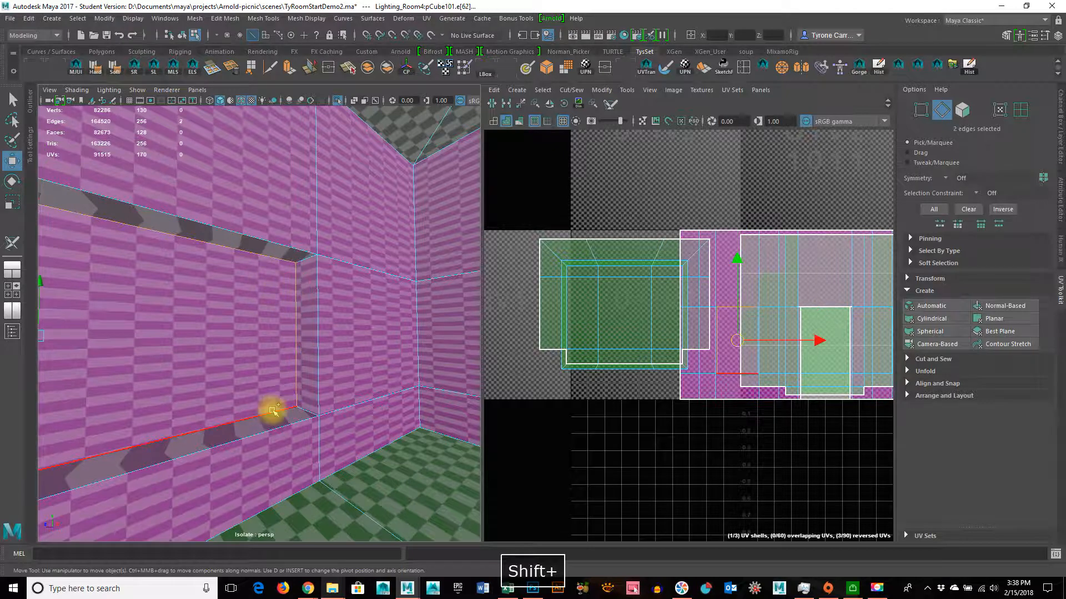
pyautogui.keyDown('alt'); pyautogui.moveTo(270, 415); pyautogui.dragTo(222, 383); pyautogui.keyUp('alt')
pyautogui.keyDown('shift'); pyautogui.click(171, 281); pyautogui.keyUp('shift')
pyautogui.keyDown('shift'); pyautogui.click(295, 299); pyautogui.keyUp('shift')
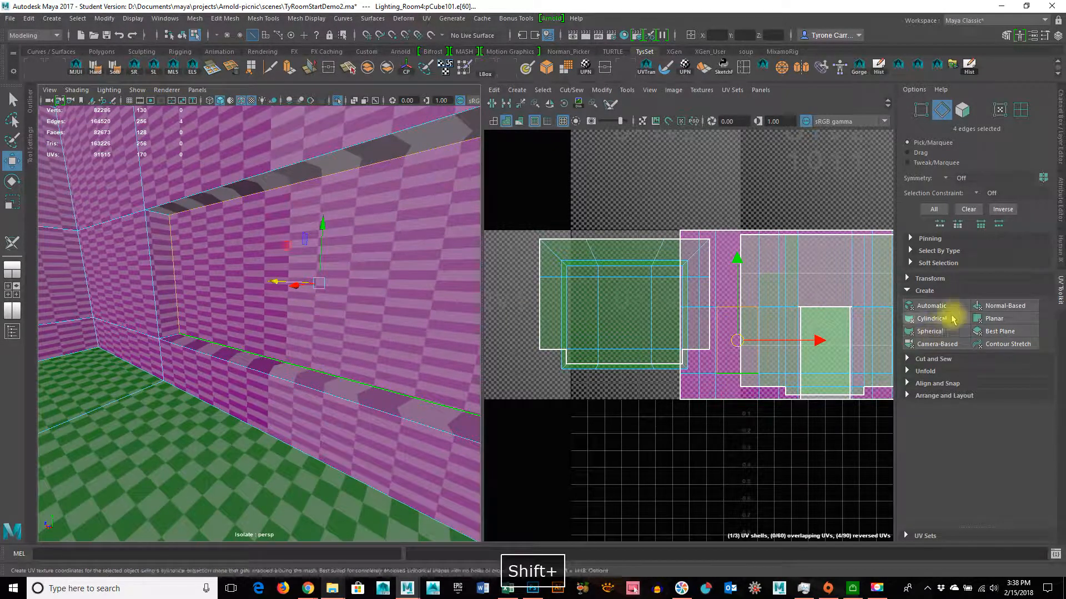
pyautogui.click(933, 359)
pyautogui.click(937, 389)
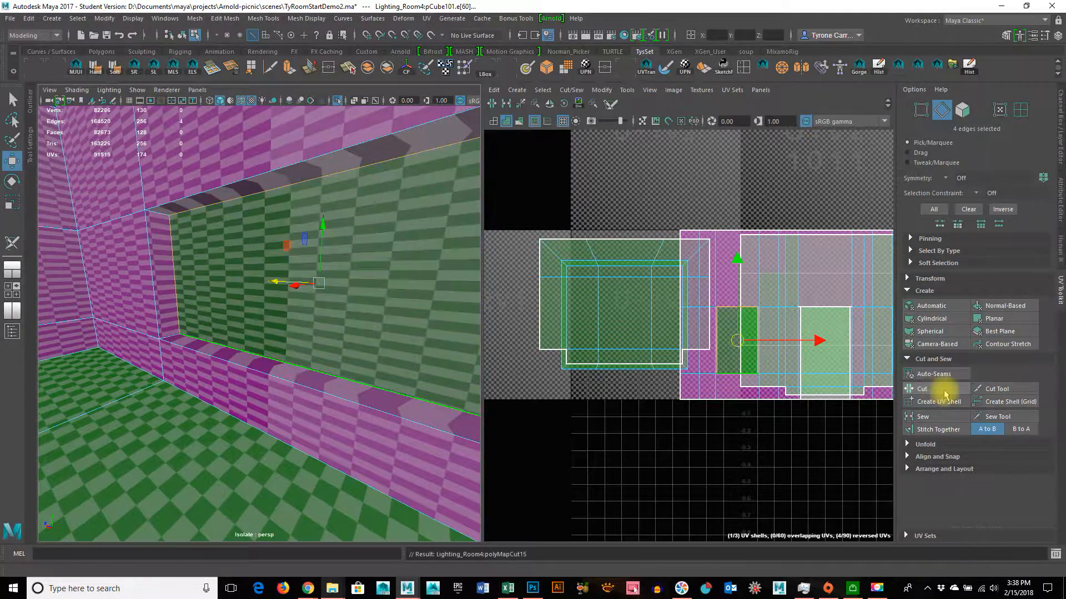
# Select the four short depth edges at the raised window recess's corners and cut their UVs
pyautogui.click(160, 327)
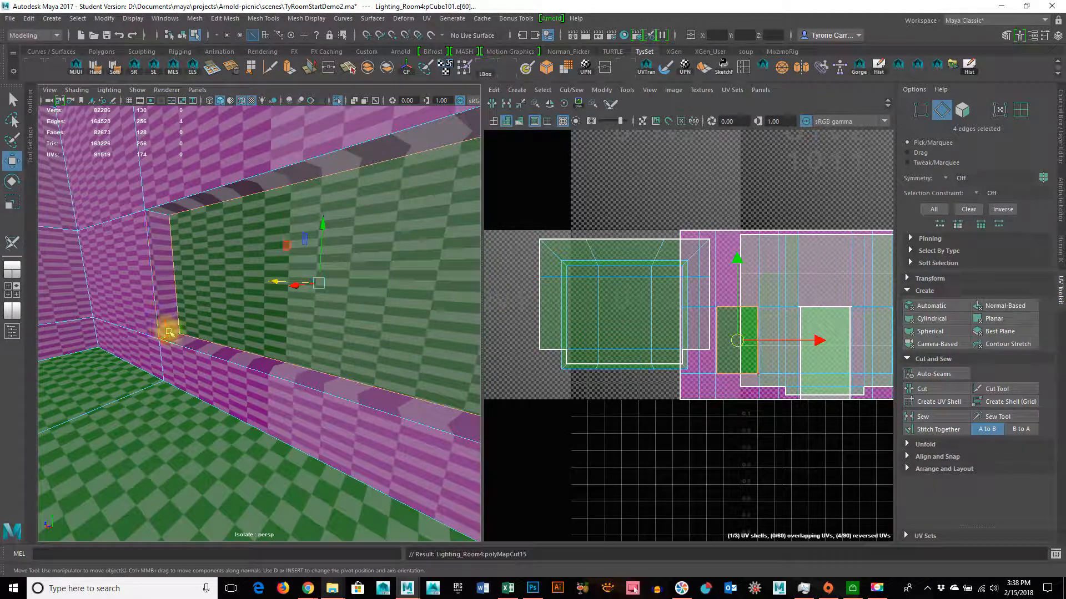
pyautogui.click(167, 227)
pyautogui.keyDown('shift'); pyautogui.click(164, 215); pyautogui.keyUp('shift')
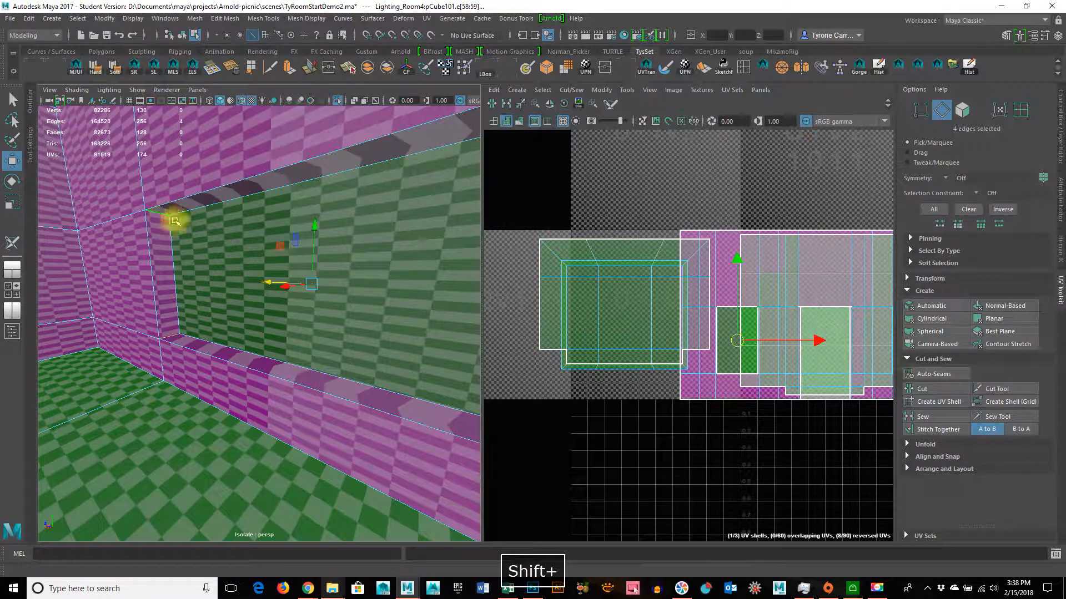
pyautogui.click(957, 386)
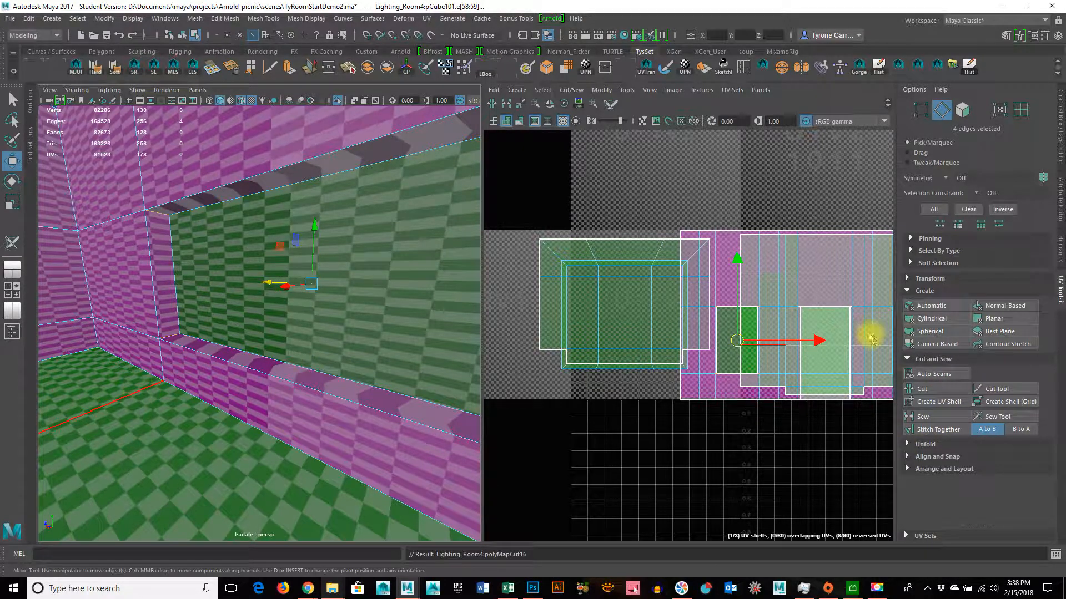
# Select the four inner edges around the back face of the remaining wall's window recess and cut their UVs
pyautogui.keyDown('alt'); pyautogui.moveTo(280, 340); pyautogui.dragTo(257, 338); pyautogui.keyUp('alt')
pyautogui.click(230, 318)
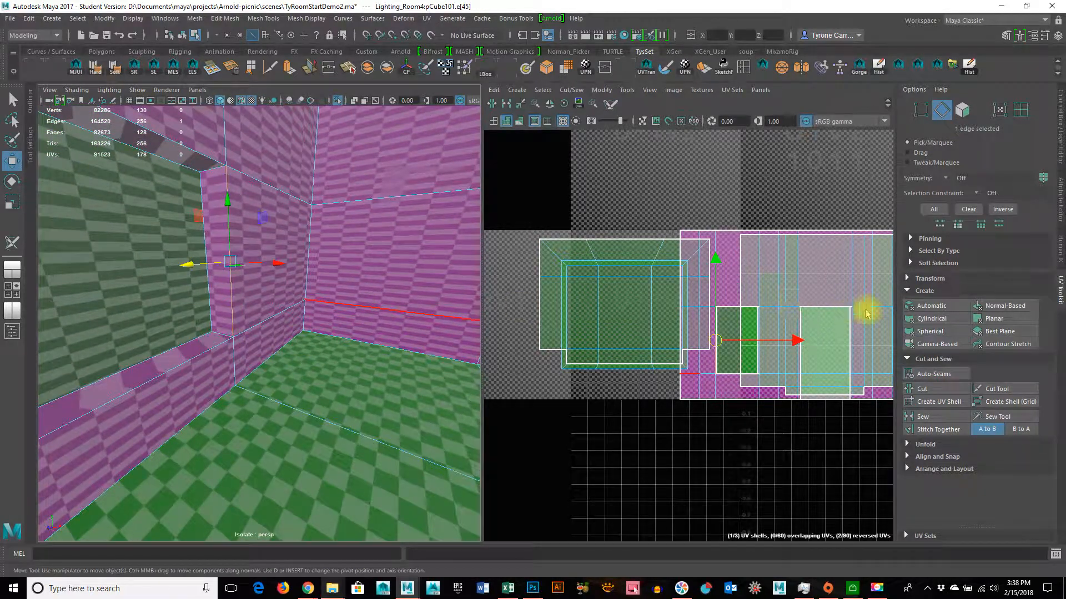
pyautogui.keyDown('alt'); pyautogui.moveTo(285, 322); pyautogui.dragTo(190, 301); pyautogui.keyUp('alt')
pyautogui.click(436, 318)
pyautogui.press('f')
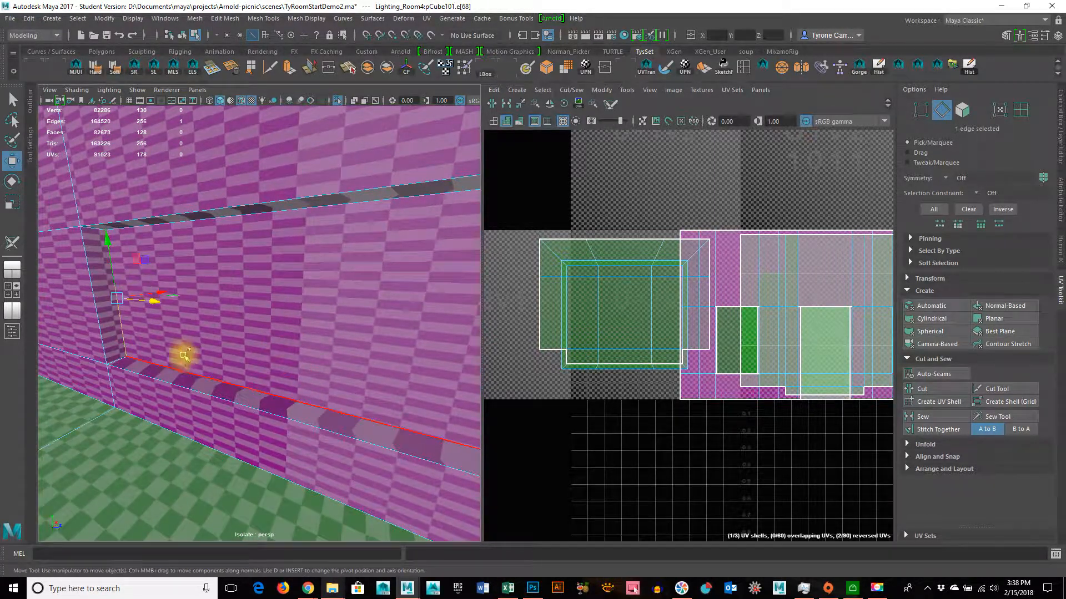
pyautogui.keyDown('shift'); pyautogui.click(220, 383); pyautogui.keyUp('shift')
pyautogui.keyDown('alt'); pyautogui.moveTo(219, 382); pyautogui.dragTo(358, 341); pyautogui.keyUp('alt')
pyautogui.keyDown('shift'); pyautogui.click(391, 311); pyautogui.keyUp('shift')
pyautogui.keyDown('shift'); pyautogui.click(368, 262); pyautogui.keyUp('shift')
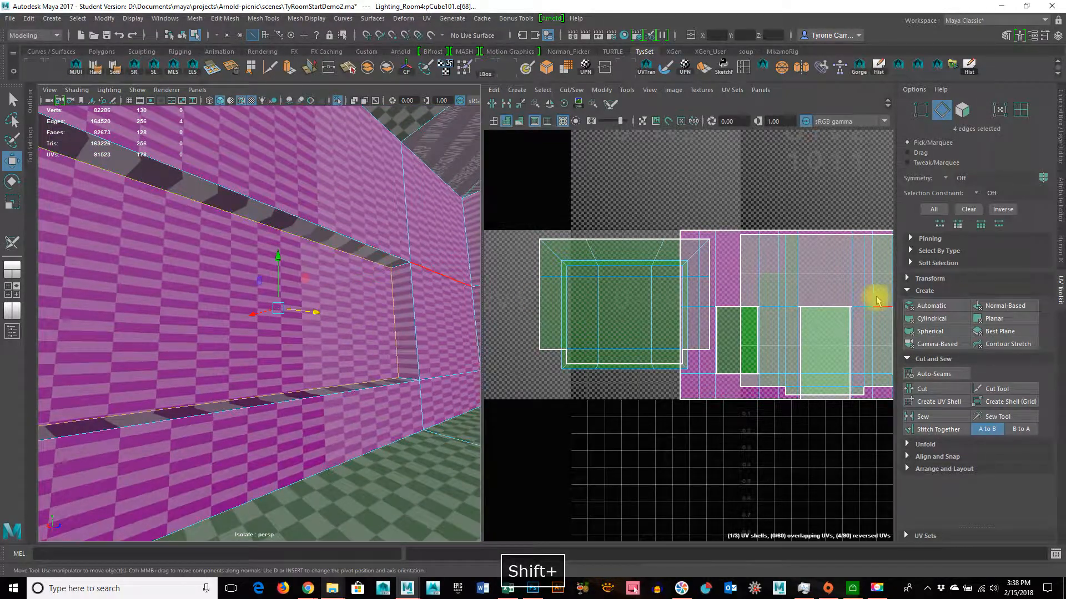
pyautogui.click(922, 388)
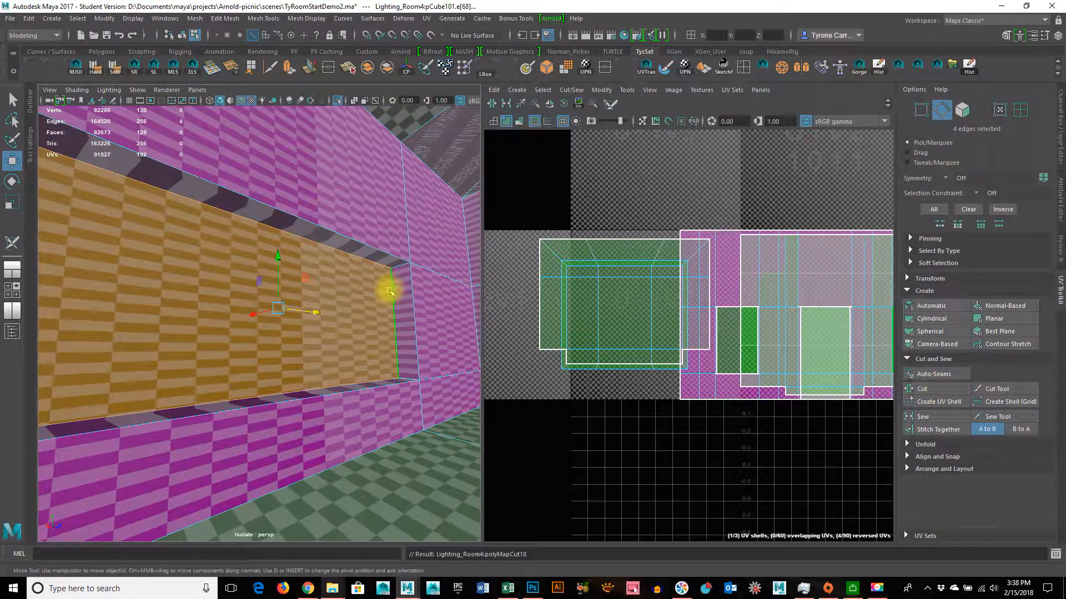
# Cut the UVs along the four short depth edges at the corners of this last window recess
pyautogui.click(401, 264)
pyautogui.keyDown('shift'); pyautogui.doubleClick(405, 378); pyautogui.keyUp('shift')
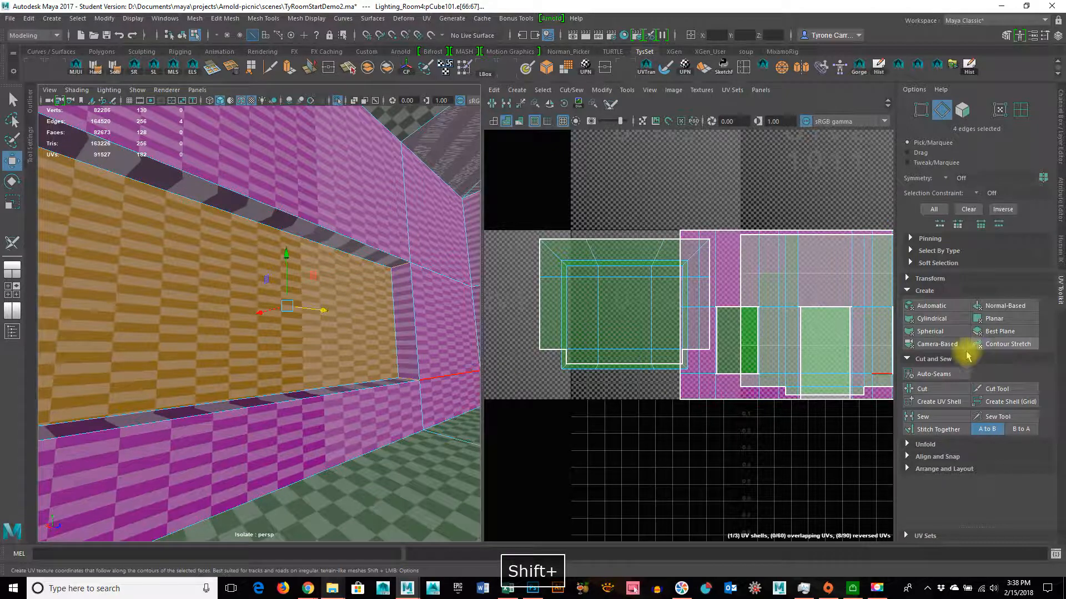
pyautogui.click(934, 391)
# Inspect the UV seams around the room and its recesses with the 3D Cut and Sew UV Tool active
pyautogui.keyDown('alt'); pyautogui.moveTo(368, 348); pyautogui.dragTo(62, 352); pyautogui.keyUp('alt')
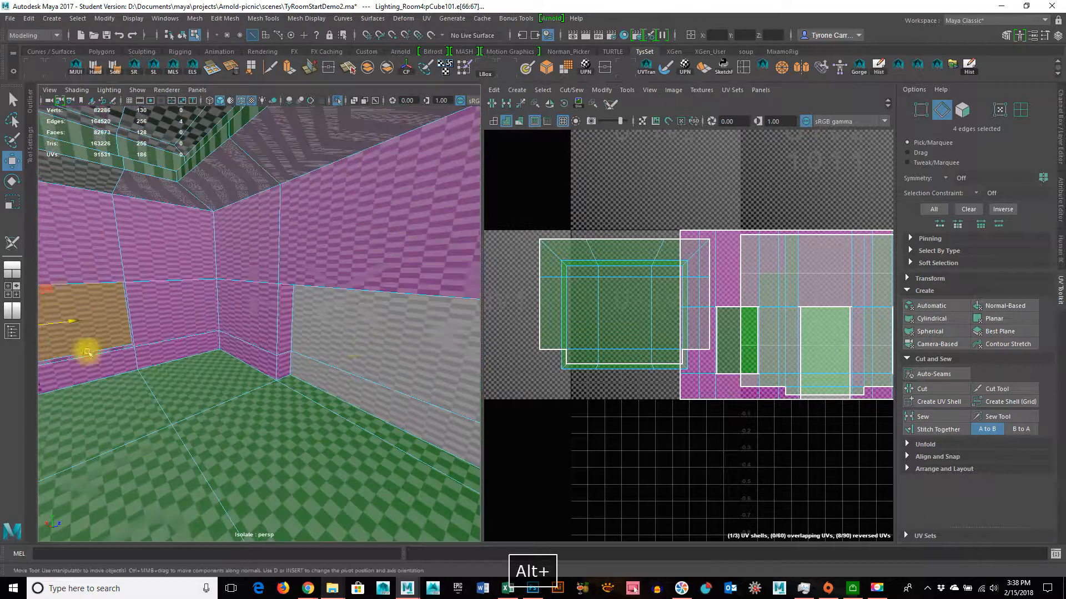
pyautogui.keyDown('alt'); pyautogui.moveTo(188, 328); pyautogui.dragTo(232, 253); pyautogui.keyUp('alt')
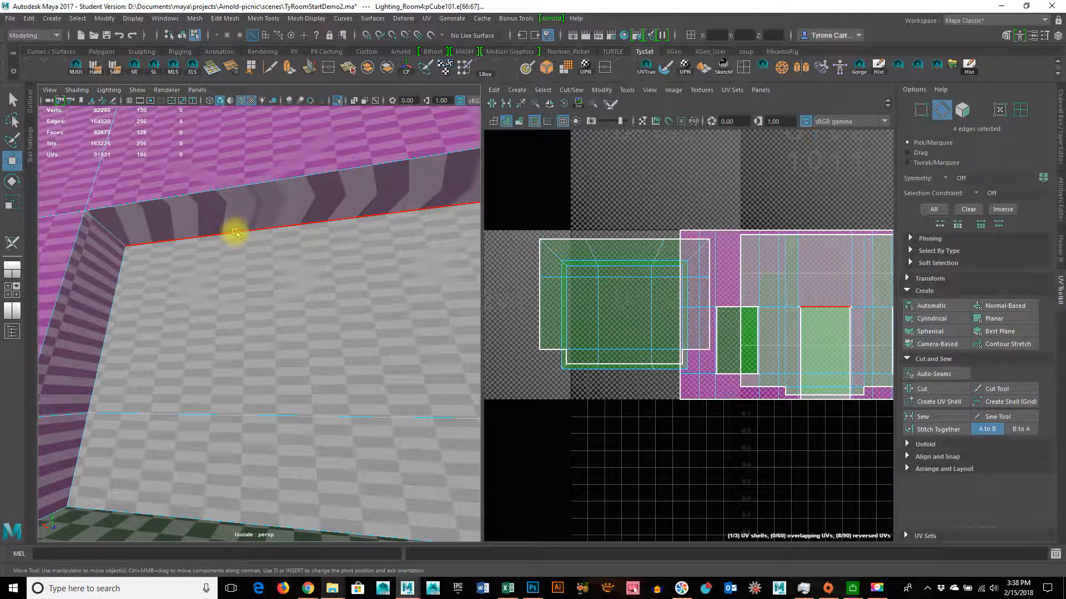
pyautogui.click(610, 104)
pyautogui.keyDown('alt'); pyautogui.moveTo(282, 243); pyautogui.dragTo(467, 384); pyautogui.keyUp('alt')
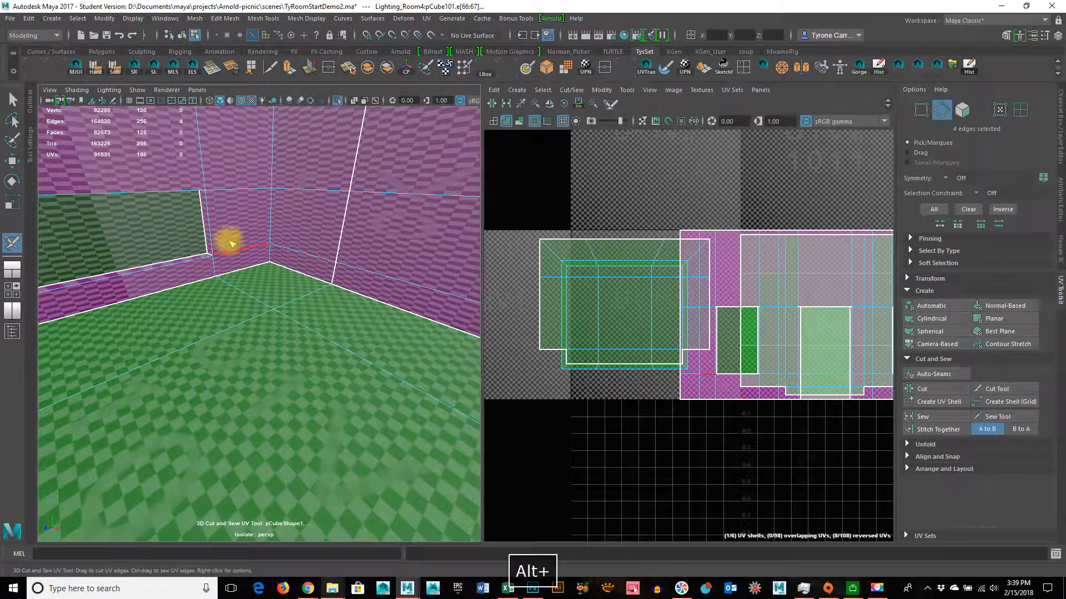
pyautogui.keyDown('alt'); pyautogui.moveTo(325, 304); pyautogui.dragTo(415, 357); pyautogui.keyUp('alt')
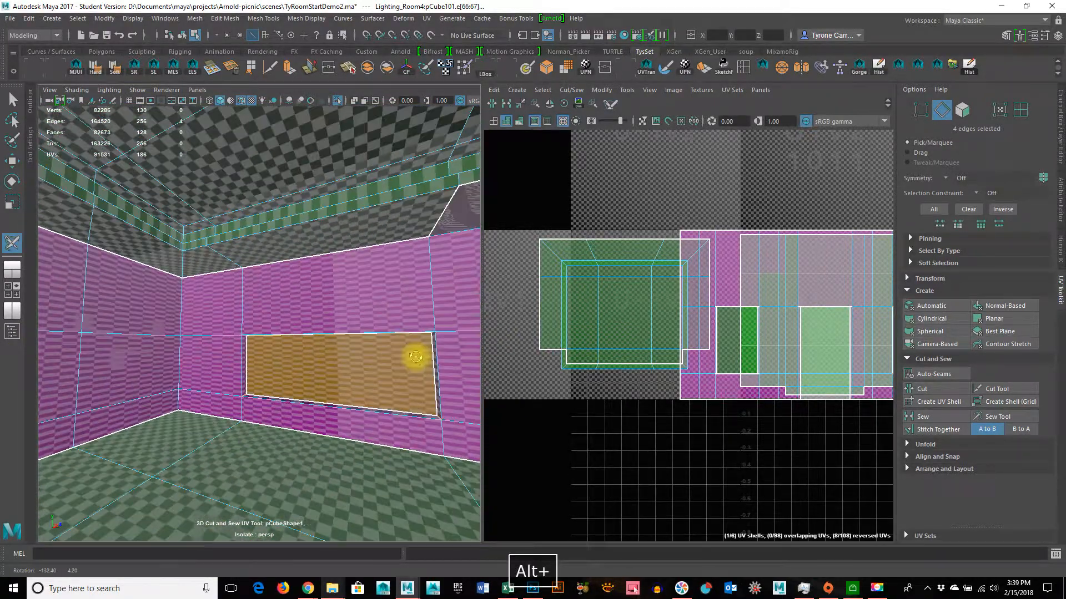
pyautogui.keyDown('alt'); pyautogui.moveTo(298, 382); pyautogui.dragTo(201, 365); pyautogui.keyUp('alt')
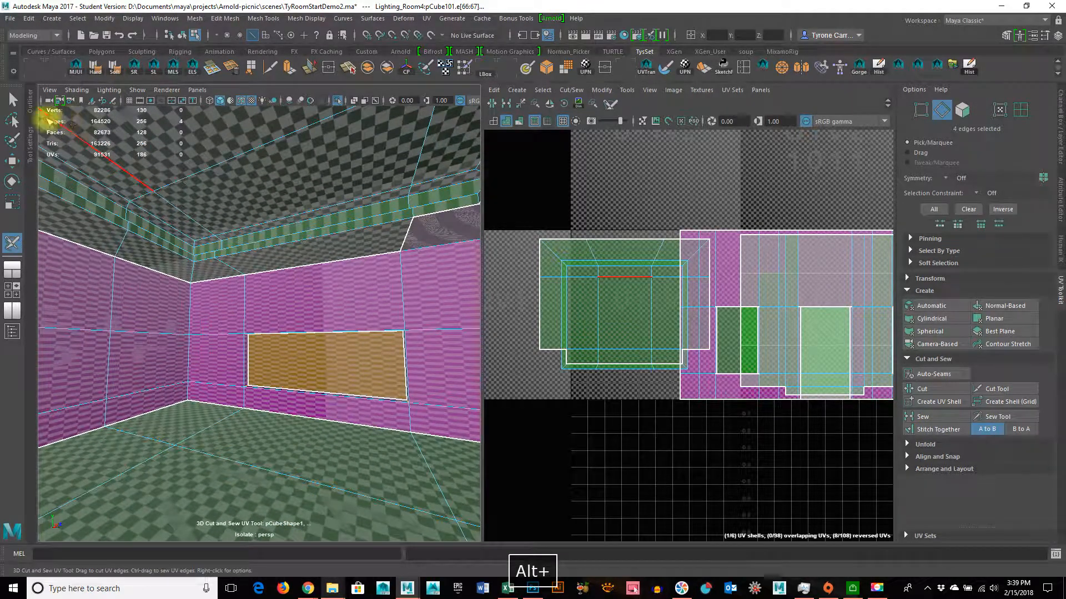
pyautogui.click(12, 100)
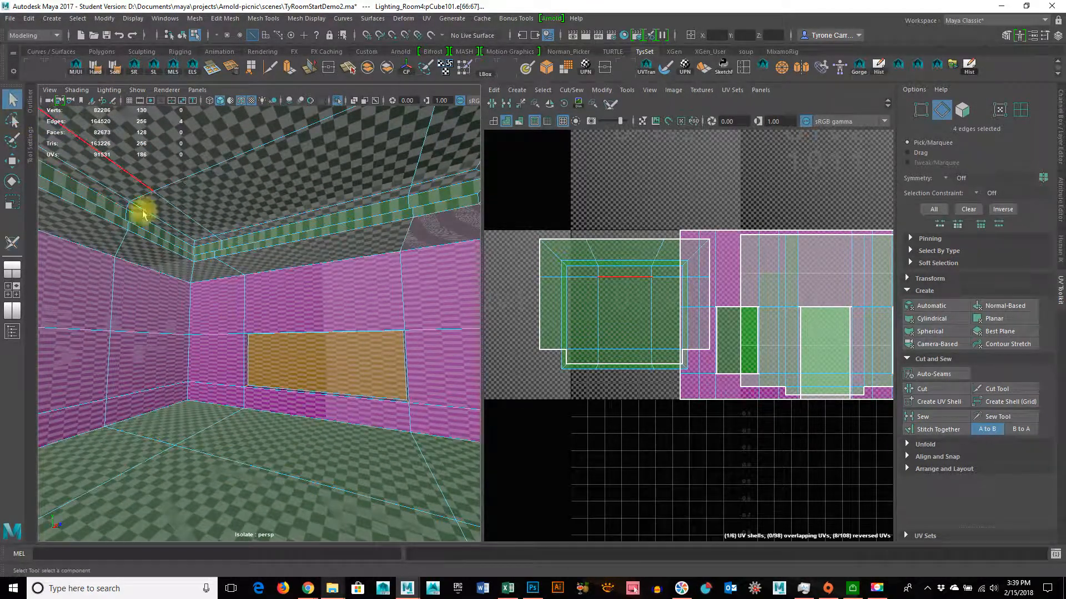
# Switch to UV shell selection, select the main wall shell and check its coverage near the ceiling
pyautogui.moveTo(247, 317); pyautogui.dragTo(301, 308, button='right')
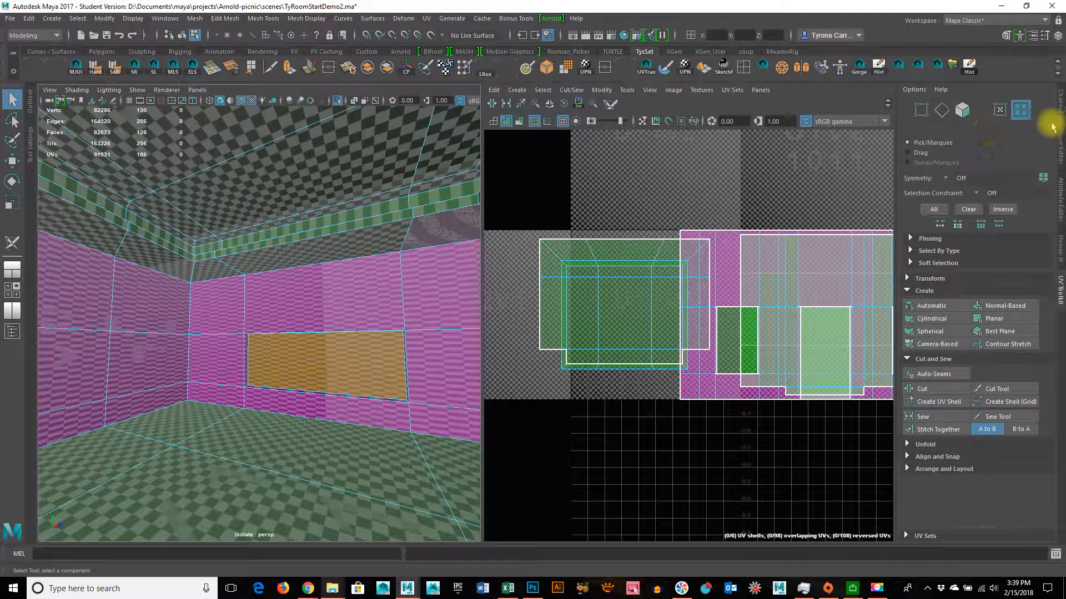
pyautogui.click(352, 273)
pyautogui.keyDown('alt'); pyautogui.moveTo(404, 349); pyautogui.dragTo(178, 305); pyautogui.keyUp('alt')
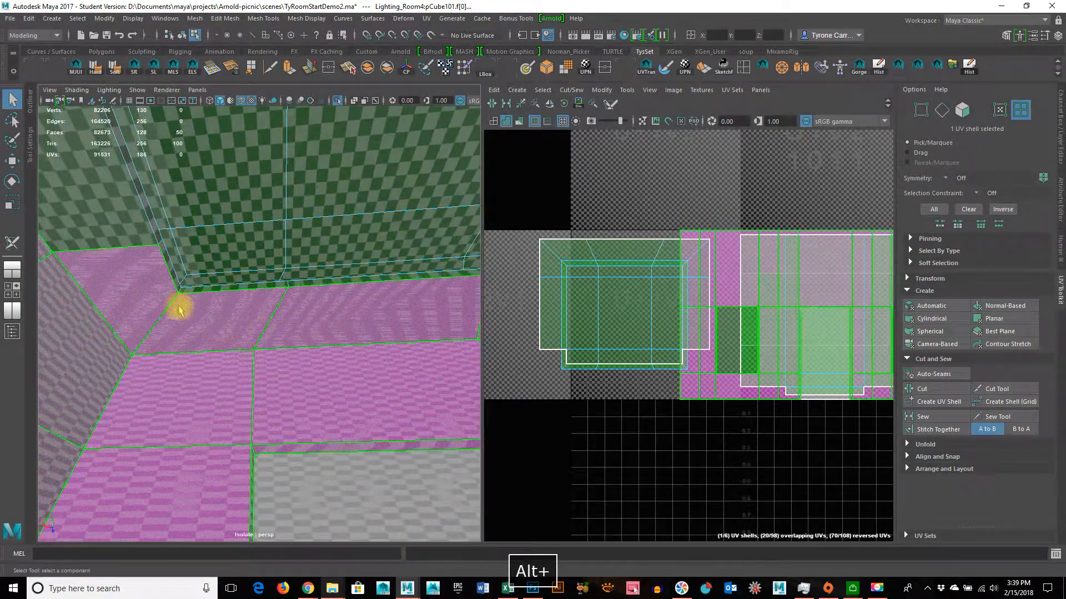
# Cut the UVs along the upper edge of the walls to separate the ceiling's border strip with the 3D Cut and Sew UV Tool
pyautogui.rightClick(186, 268)
pyautogui.click(199, 243)
pyautogui.click(216, 349)
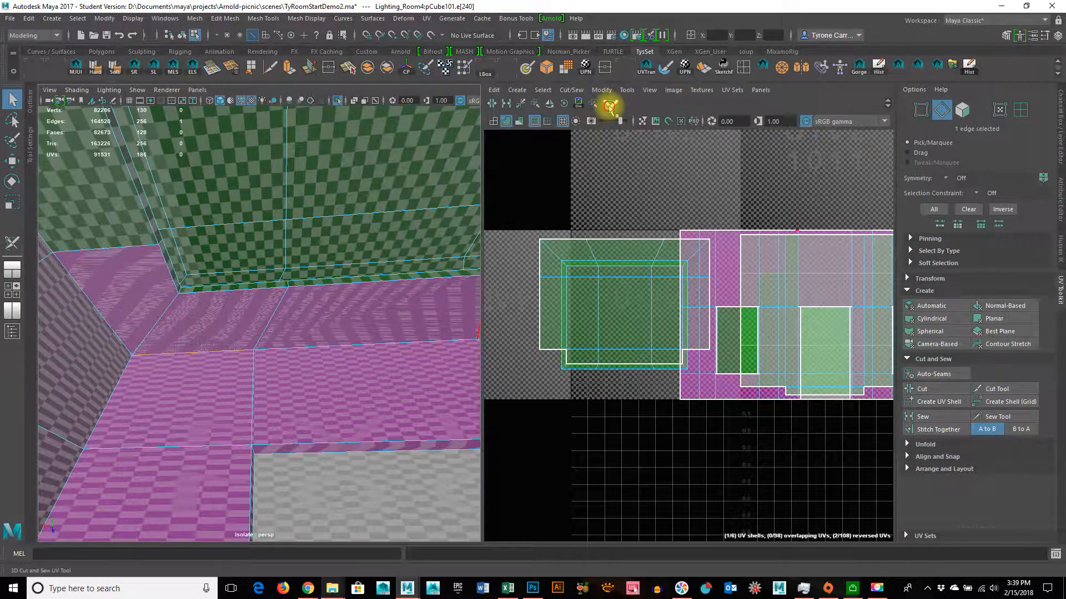
pyautogui.click(611, 107)
pyautogui.moveTo(96, 307); pyautogui.dragTo(91, 302)
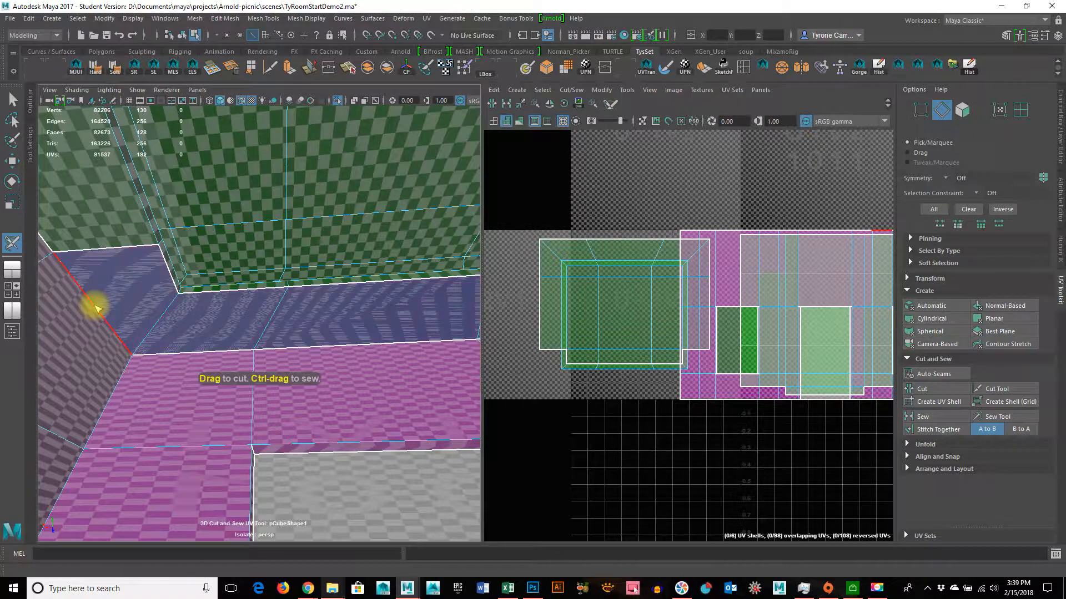
# Sew the UVs of the ceiling's border strip to the recessed ceiling along their shared edges
pyautogui.keyDown('alt'); pyautogui.moveTo(204, 386); pyautogui.dragTo(60, 248); pyautogui.keyUp('alt')
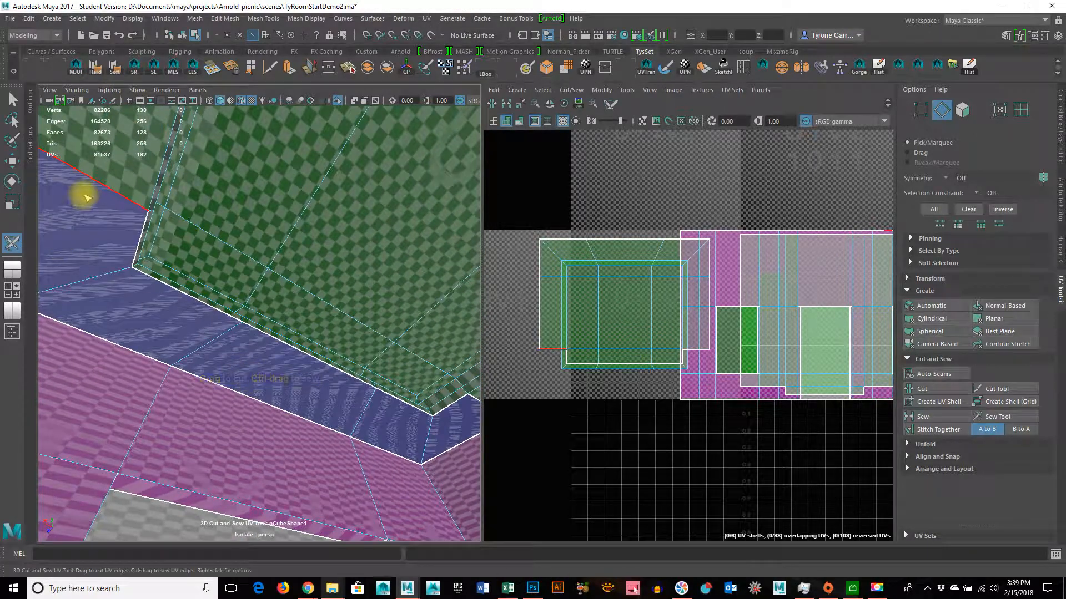
pyautogui.keyDown('ctrl'); pyautogui.moveTo(85, 190); pyautogui.dragTo(83, 194); pyautogui.keyUp('ctrl')
pyautogui.keyDown('alt'); pyautogui.moveTo(250, 316); pyautogui.dragTo(304, 240); pyautogui.keyUp('alt')
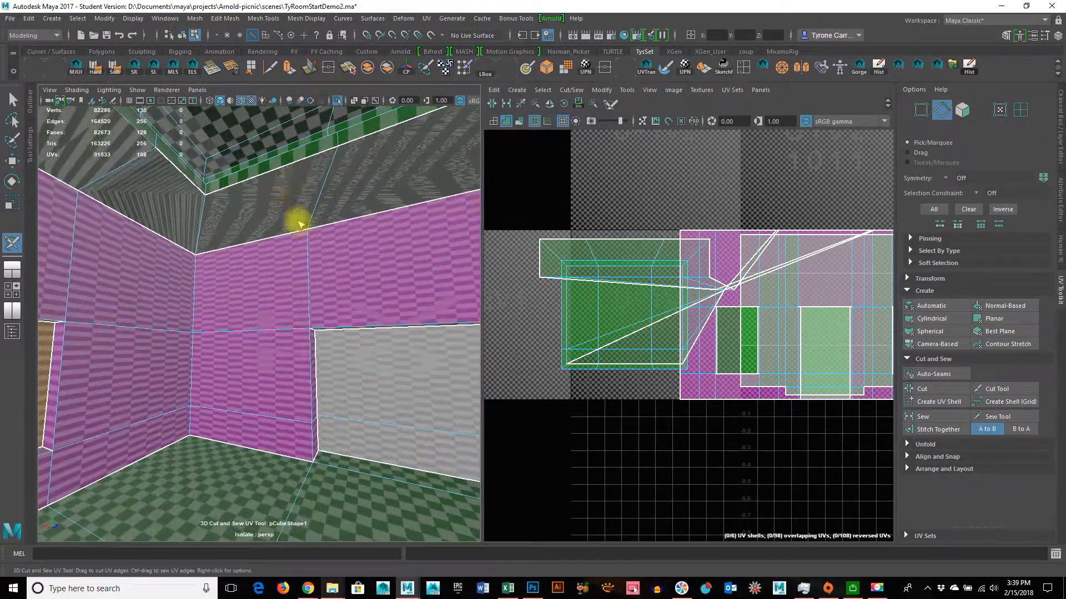
pyautogui.keyDown('ctrl'); pyautogui.moveTo(277, 169); pyautogui.dragTo(387, 293); pyautogui.keyUp('ctrl')
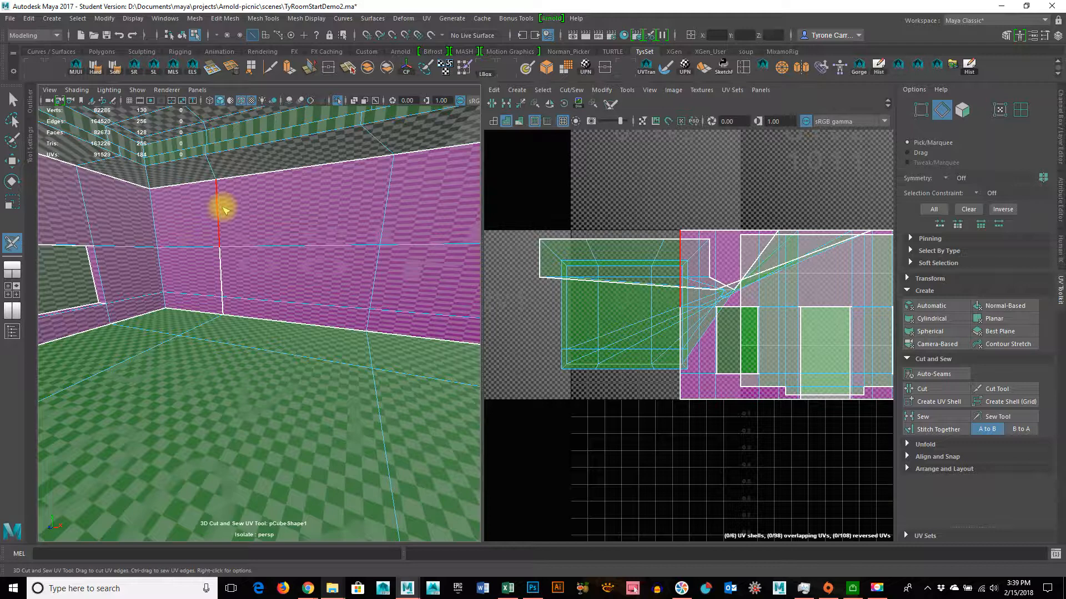
# Sew the vertical seam in the wall beside the room corner and cut the wall UVs along the corner edge instead
pyautogui.keyDown('ctrl'); pyautogui.click(224, 211); pyautogui.keyUp('ctrl')
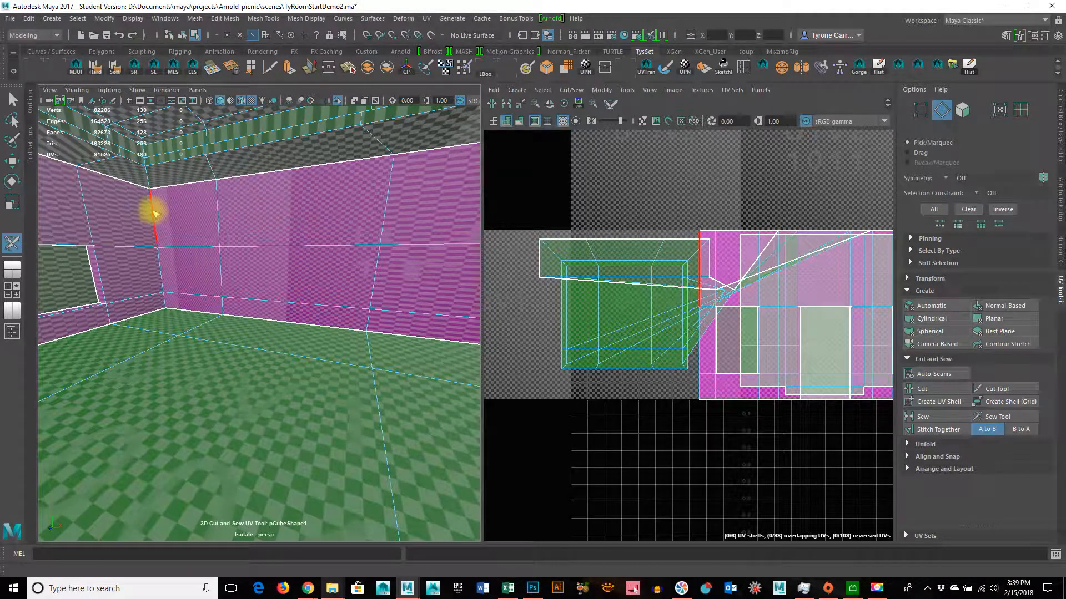
pyautogui.keyDown('alt'); pyautogui.moveTo(191, 218); pyautogui.dragTo(262, 207); pyautogui.keyUp('alt')
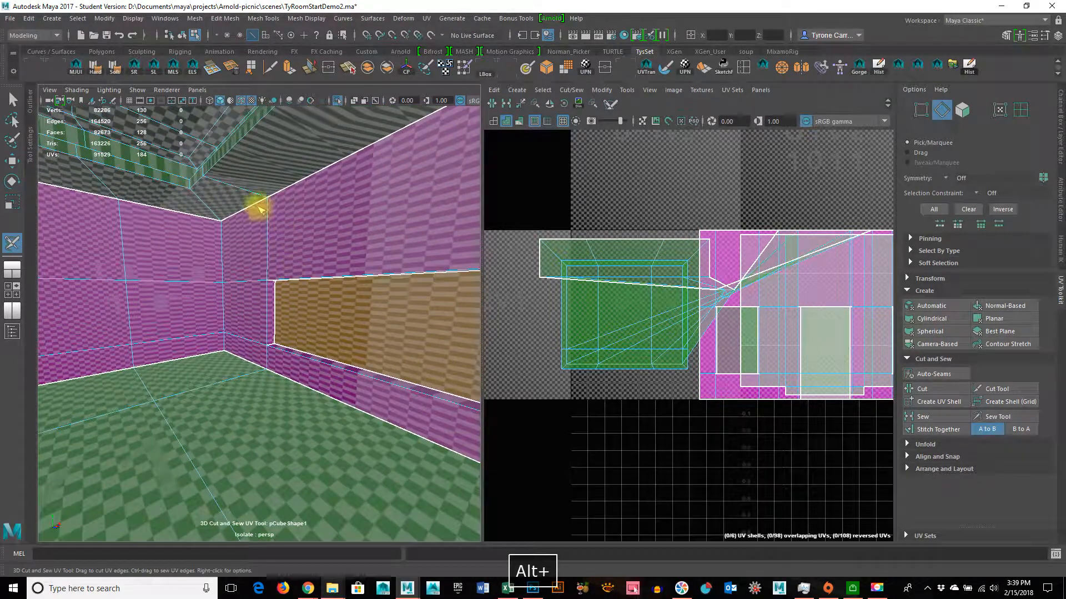
pyautogui.keyDown('alt'); pyautogui.moveTo(239, 261); pyautogui.dragTo(261, 339); pyautogui.keyUp('alt')
pyautogui.moveTo(393, 320)
pyautogui.keyDown('alt'); pyautogui.mouseDown()
pyautogui.moveTo(207, 335)
pyautogui.moveTo(314, 331)
pyautogui.moveTo(9, 330)
pyautogui.moveTo(388, 314)
pyautogui.mouseUp(); pyautogui.keyUp('alt')
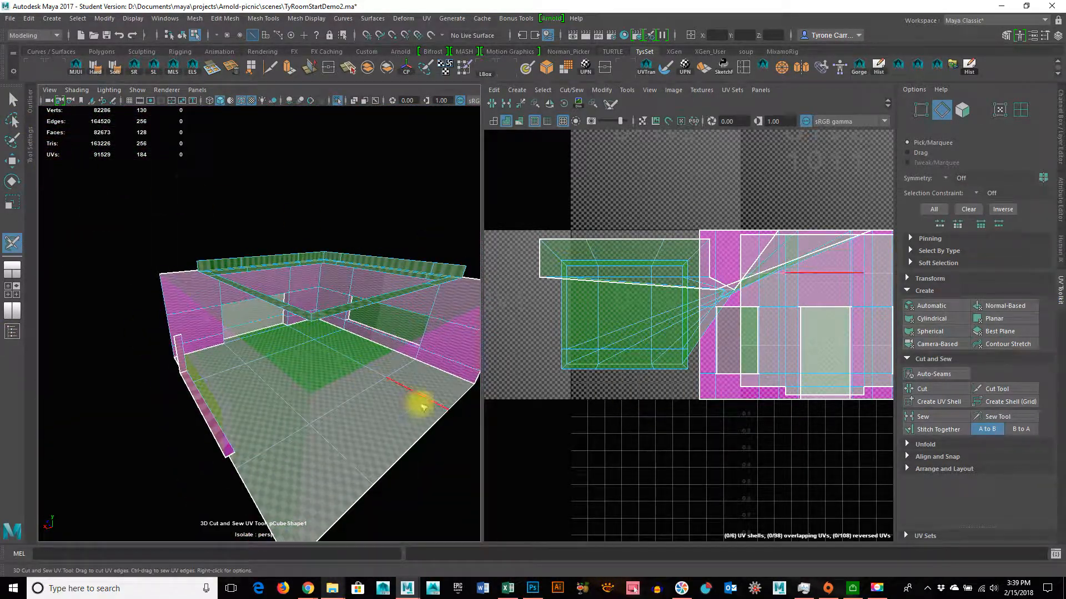
# Select the main wall UV shell and move it into the empty space above the other shells
pyautogui.click(10, 102)
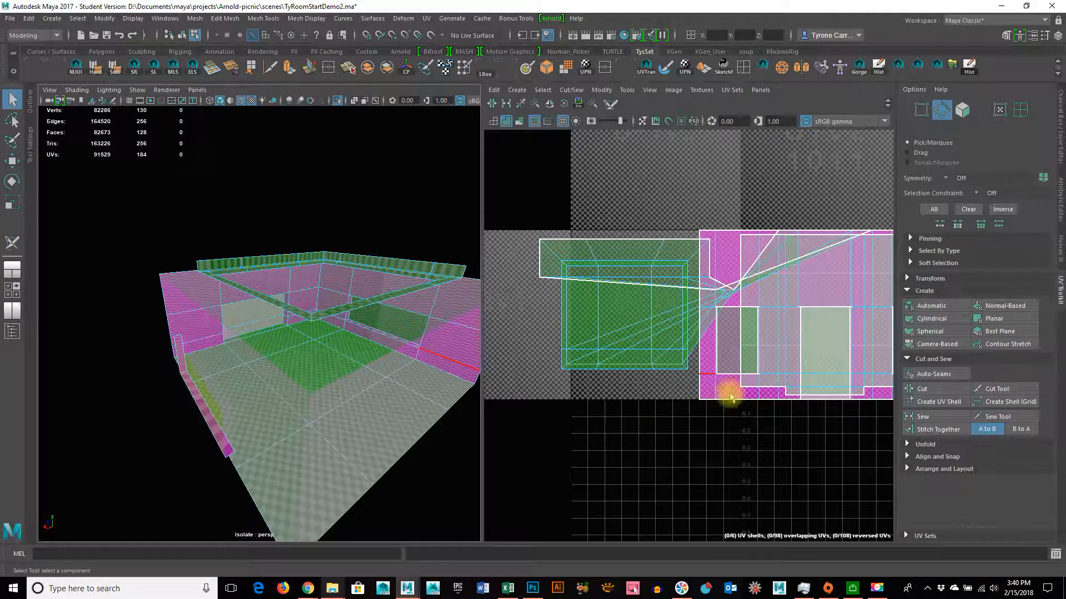
pyautogui.click(1022, 111)
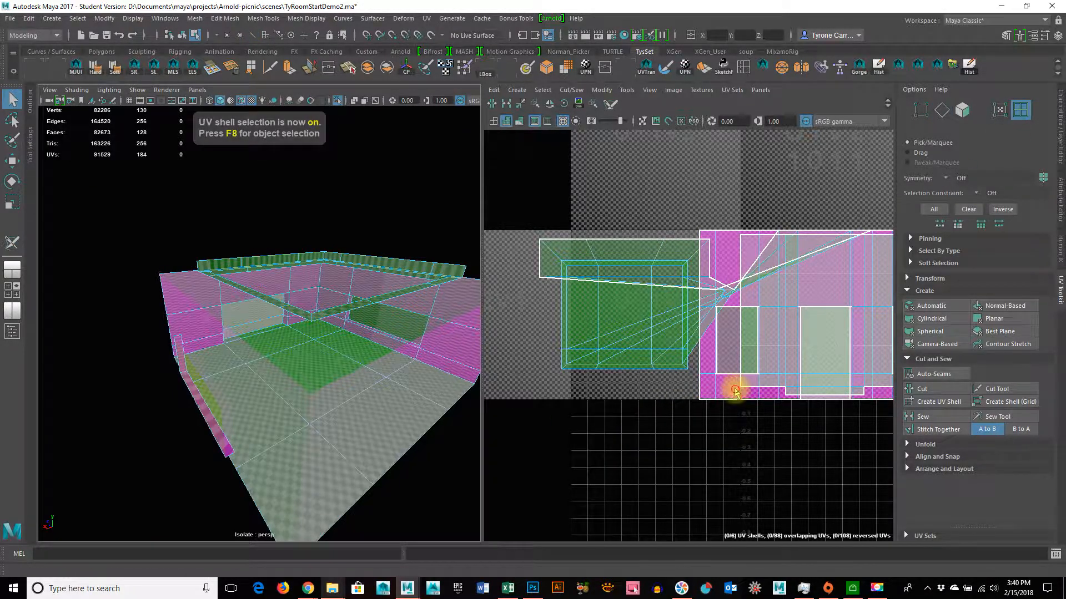
pyautogui.click(737, 384)
pyautogui.keyDown('alt'); pyautogui.moveTo(816, 451); pyautogui.dragTo(831, 407, button='right'); pyautogui.keyUp('alt')
pyautogui.press('w')
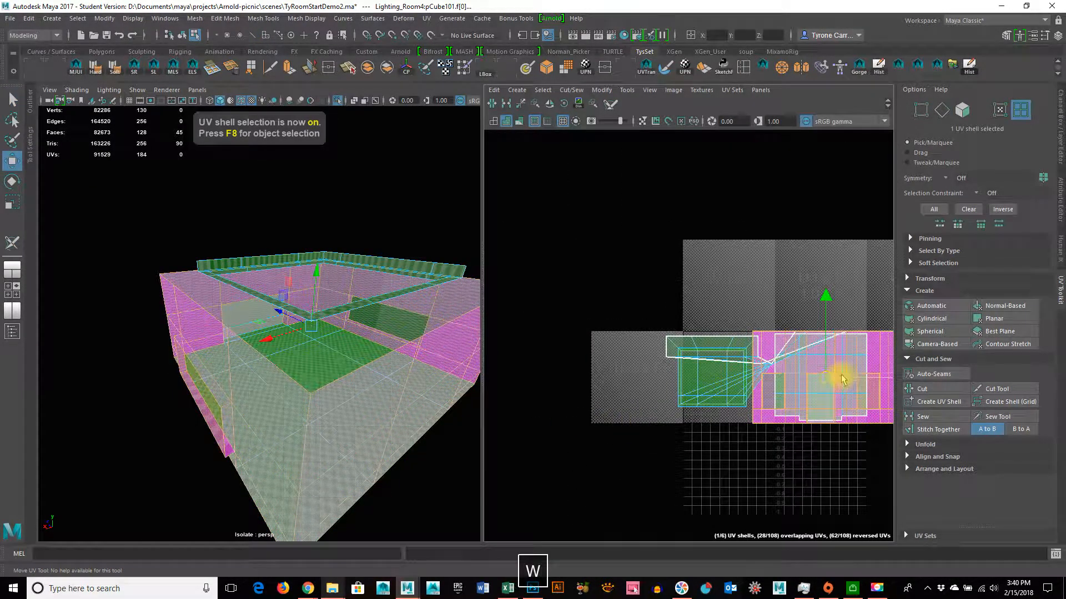
pyautogui.moveTo(827, 376); pyautogui.dragTo(709, 267)
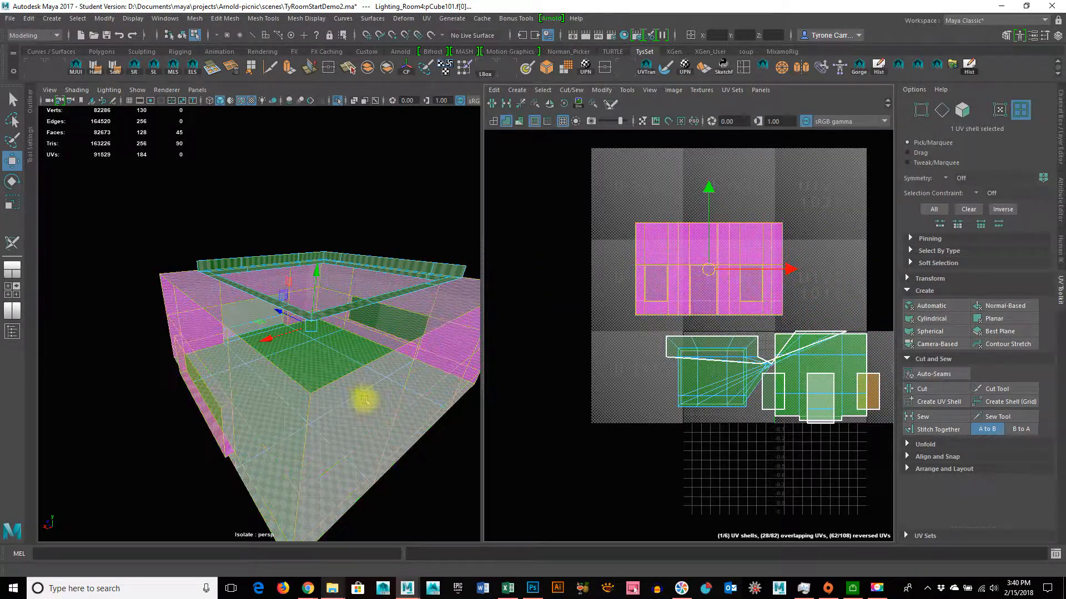
# Unfold the main wall UV shell and check the checker pattern on the walls
pyautogui.keyDown('alt'); pyautogui.moveTo(272, 375); pyautogui.dragTo(340, 435); pyautogui.keyUp('alt')
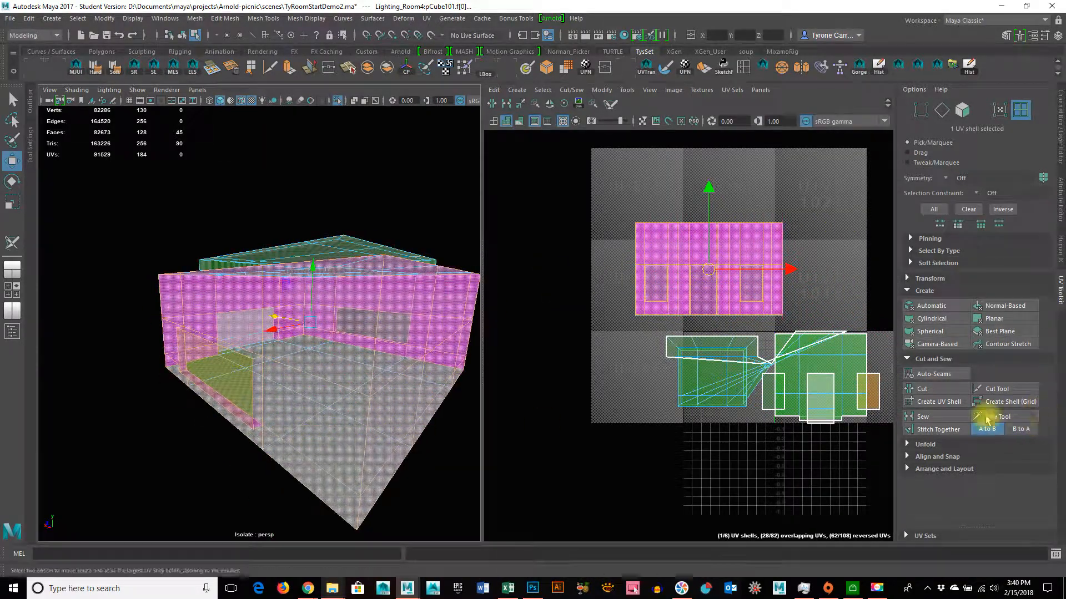
pyautogui.click(925, 444)
pyautogui.click(938, 473)
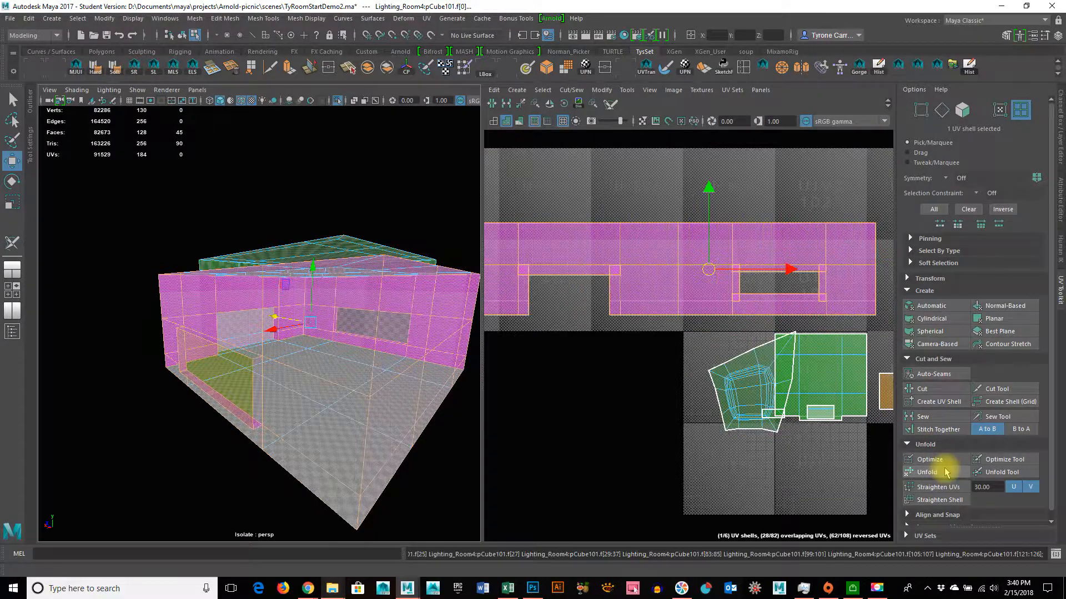
pyautogui.keyDown('alt'); pyautogui.moveTo(764, 421); pyautogui.dragTo(663, 413, button='right'); pyautogui.keyUp('alt')
pyautogui.keyDown('alt'); pyautogui.moveTo(98, 407); pyautogui.dragTo(235, 408, button='right'); pyautogui.keyUp('alt')
pyautogui.keyDown('alt'); pyautogui.moveTo(235, 409); pyautogui.dragTo(274, 385); pyautogui.keyUp('alt')
pyautogui.keyDown('alt'); pyautogui.moveTo(376, 427); pyautogui.dragTo(515, 416); pyautogui.keyUp('alt')
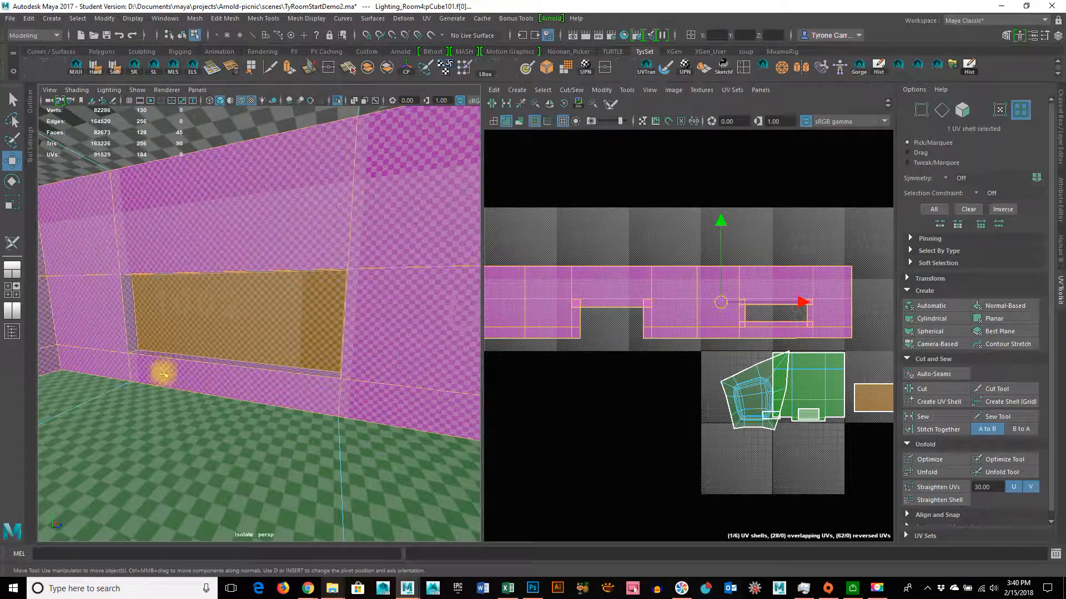
pyautogui.keyDown('alt'); pyautogui.moveTo(181, 425); pyautogui.dragTo(196, 380); pyautogui.keyUp('alt')
# Select the ceiling UV shell, unfold it and optimize it repeatedly to reduce its distortion
pyautogui.moveTo(770, 403)
pyautogui.keyDown('alt'); pyautogui.mouseDown(button='right')
pyautogui.moveTo(725, 440)
pyautogui.moveTo(785, 416)
pyautogui.mouseUp(button='right'); pyautogui.keyUp('alt')
pyautogui.keyDown('alt'); pyautogui.moveTo(785, 416); pyautogui.dragTo(649, 364, button='middle'); pyautogui.keyUp('alt')
pyautogui.keyDown('alt'); pyautogui.moveTo(649, 364); pyautogui.dragTo(690, 363, button='right'); pyautogui.keyUp('alt')
pyautogui.click(648, 348)
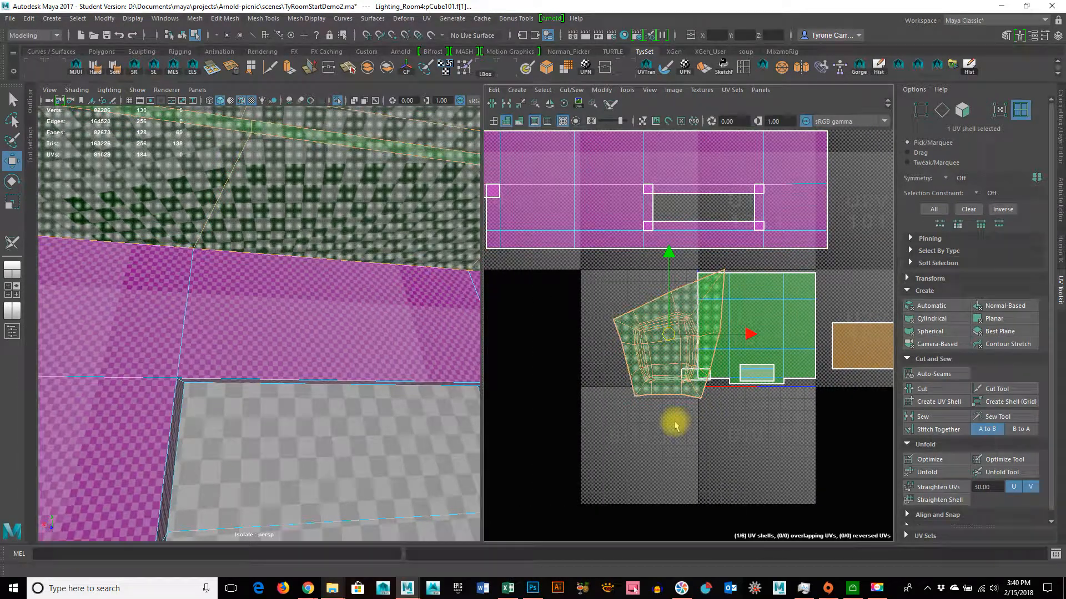
pyautogui.click(938, 476)
pyautogui.click(950, 461)
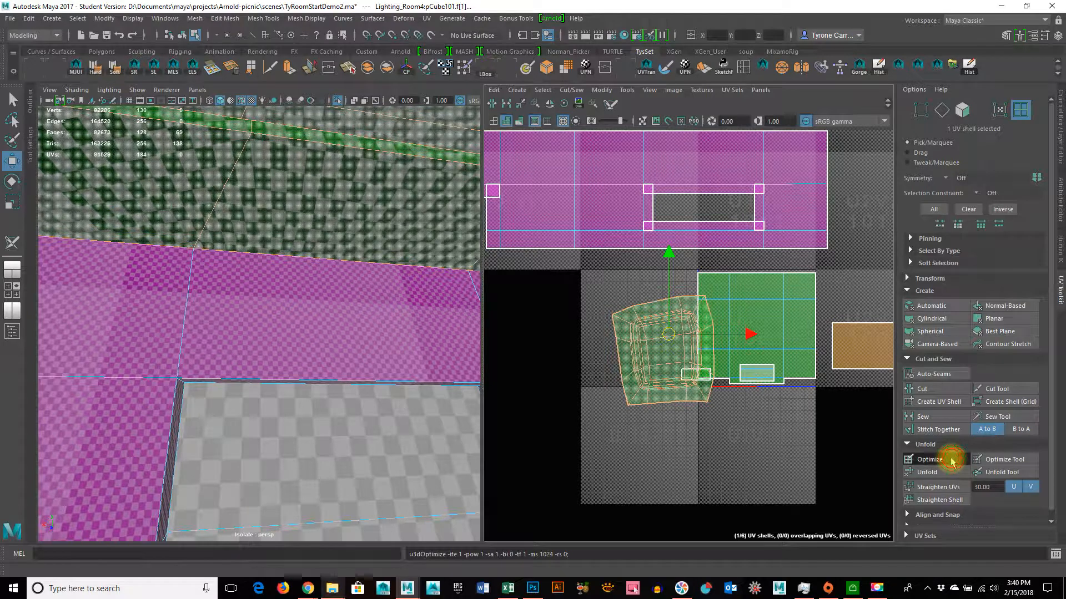
pyautogui.click(951, 461)
pyautogui.click(951, 461)
pyautogui.click(951, 461)
pyautogui.click(951, 461)
pyautogui.click(952, 460)
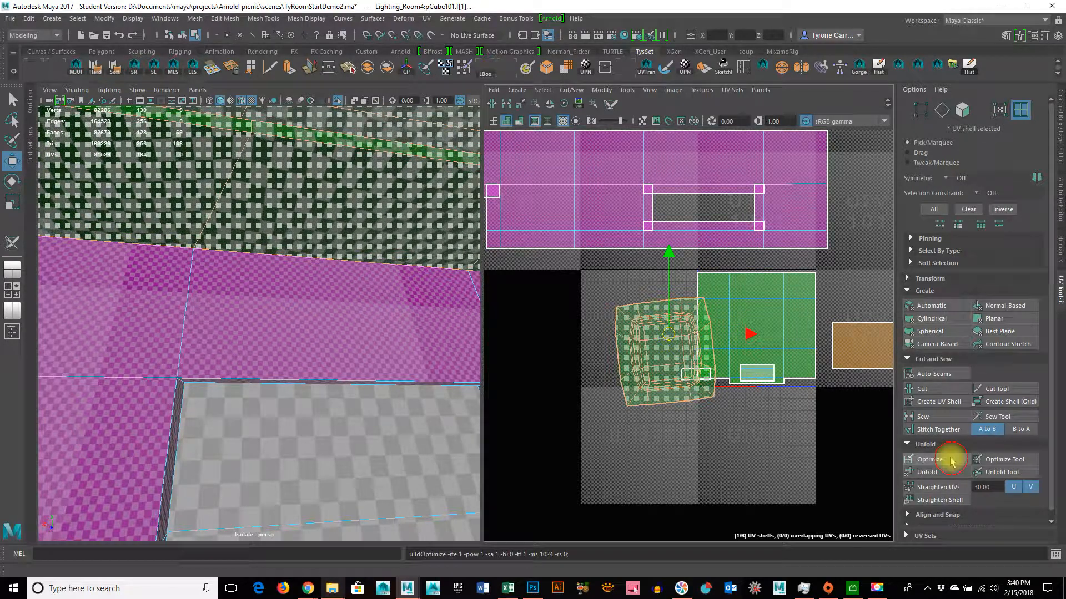
# Move the ceiling UV shell beside the floor shell and rotate it upright
pyautogui.keyDown('alt'); pyautogui.moveTo(603, 340); pyautogui.dragTo(665, 327, button='middle'); pyautogui.keyUp('alt')
pyautogui.keyDown('alt'); pyautogui.moveTo(317, 330); pyautogui.dragTo(231, 328); pyautogui.keyUp('alt')
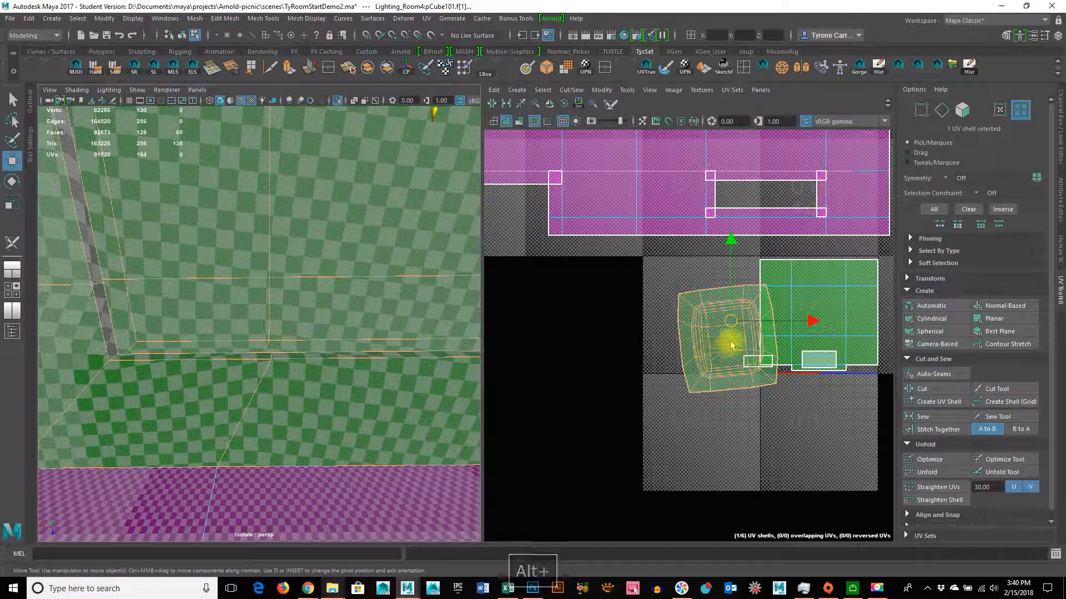
pyautogui.moveTo(727, 321); pyautogui.dragTo(765, 288)
pyautogui.press('e')
pyautogui.keyDown('alt'); pyautogui.moveTo(345, 354); pyautogui.dragTo(399, 374); pyautogui.keyUp('alt')
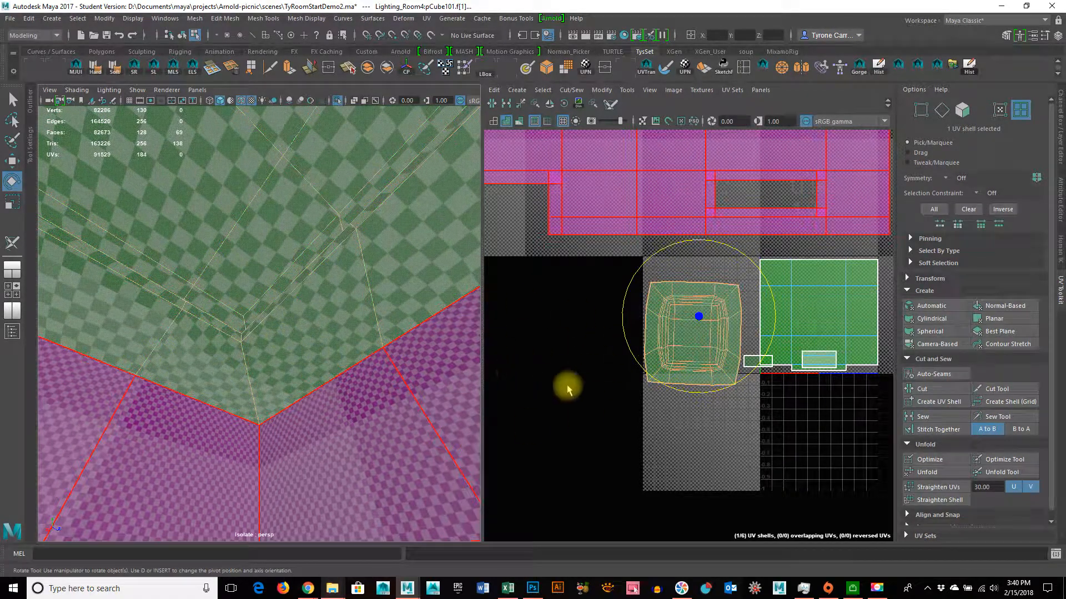
# Try selecting the diagonal corner edge of the ceiling recess in edge selection mode
pyautogui.scroll(4, 226, 310)
pyautogui.keyDown('alt'); pyautogui.moveTo(226, 303); pyautogui.dragTo(259, 381, button='right'); pyautogui.keyUp('alt')
pyautogui.keyDown('alt'); pyautogui.moveTo(259, 380); pyautogui.dragTo(279, 296); pyautogui.keyUp('alt')
pyautogui.press('q')
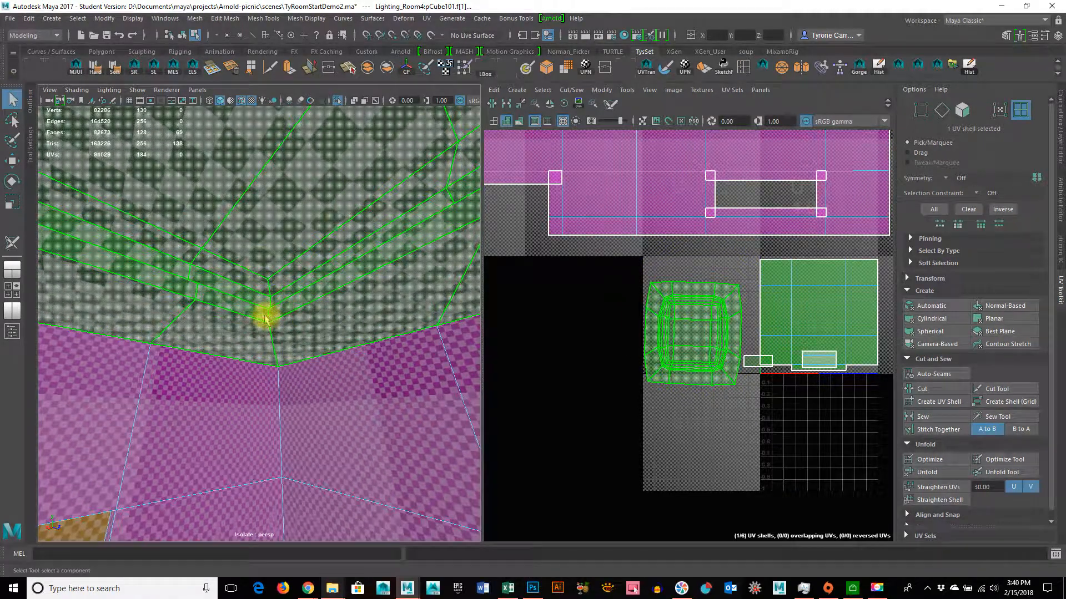
pyautogui.moveTo(268, 316); pyautogui.dragTo(269, 281, button='right')
pyautogui.moveTo(674, 313); pyautogui.dragTo(675, 345, button='right')
pyautogui.keyDown('alt'); pyautogui.moveTo(220, 311); pyautogui.dragTo(257, 314); pyautogui.keyUp('alt')
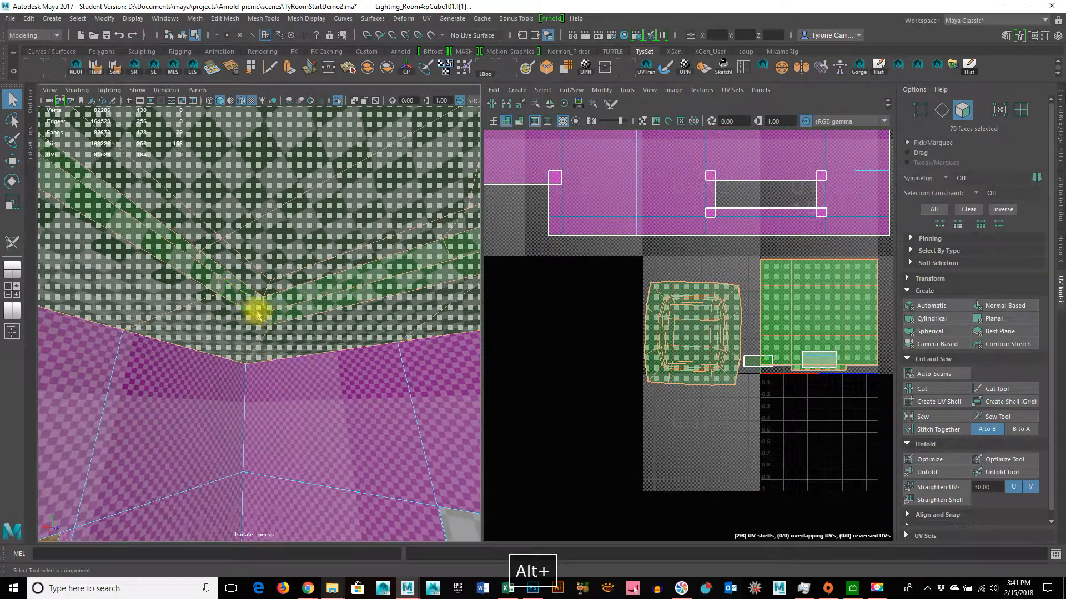
pyautogui.moveTo(269, 316); pyautogui.dragTo(277, 280, button='right')
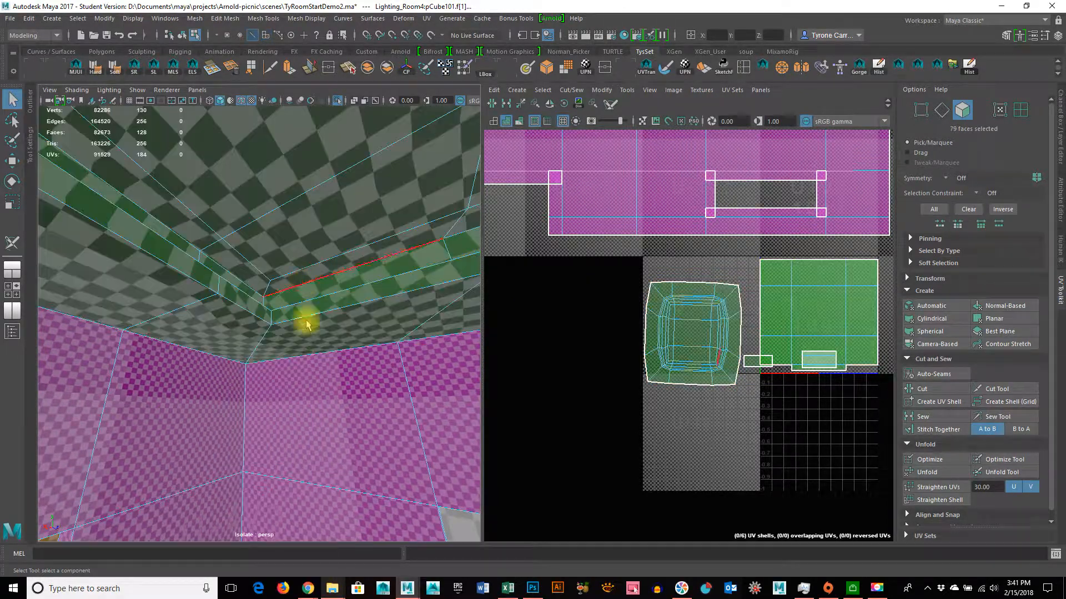
pyautogui.moveTo(266, 365)
pyautogui.keyDown('alt'); pyautogui.mouseDown()
pyautogui.moveTo(245, 413)
pyautogui.moveTo(268, 341)
pyautogui.moveTo(272, 384)
pyautogui.mouseUp(); pyautogui.keyUp('alt')
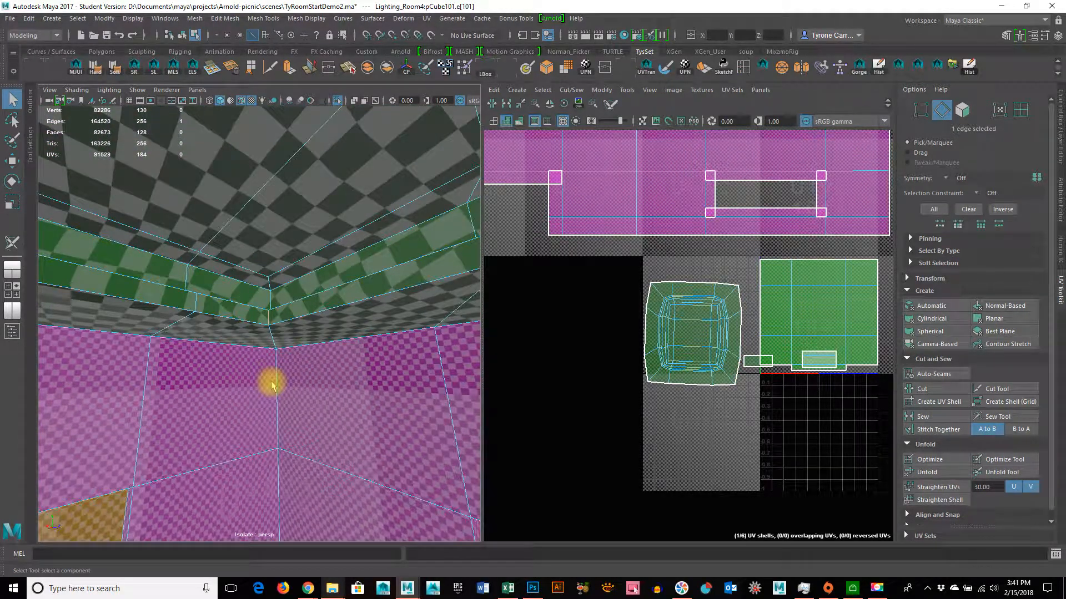
pyautogui.click(295, 346)
pyautogui.keyDown('alt'); pyautogui.moveTo(296, 346); pyautogui.dragTo(281, 328); pyautogui.keyUp('alt')
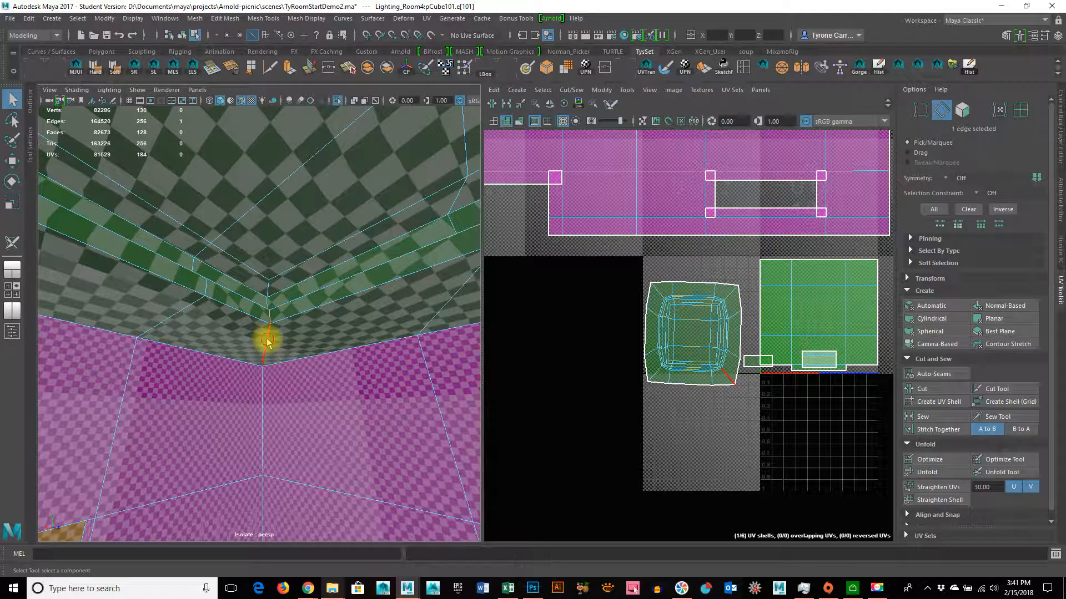
pyautogui.click(923, 417)
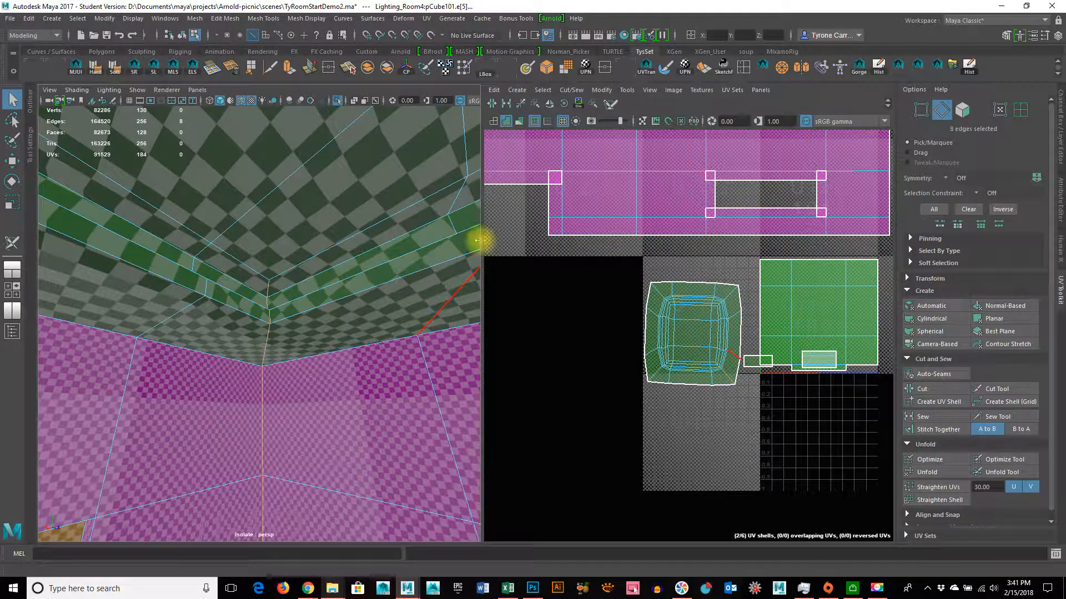
pyautogui.click(433, 369)
# Cut the UVs along the corner edges of the ceiling recess with the 3D Cut and Sew UV Tool, undoing the last cuts
pyautogui.press('y')
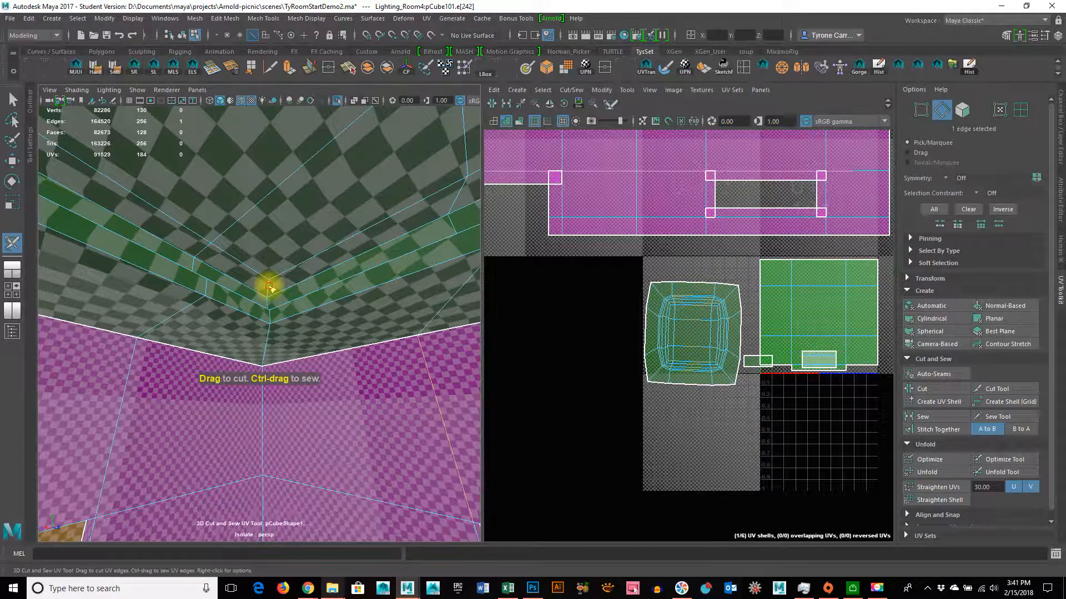
pyautogui.keyDown('alt'); pyautogui.moveTo(310, 362); pyautogui.dragTo(283, 330); pyautogui.keyUp('alt')
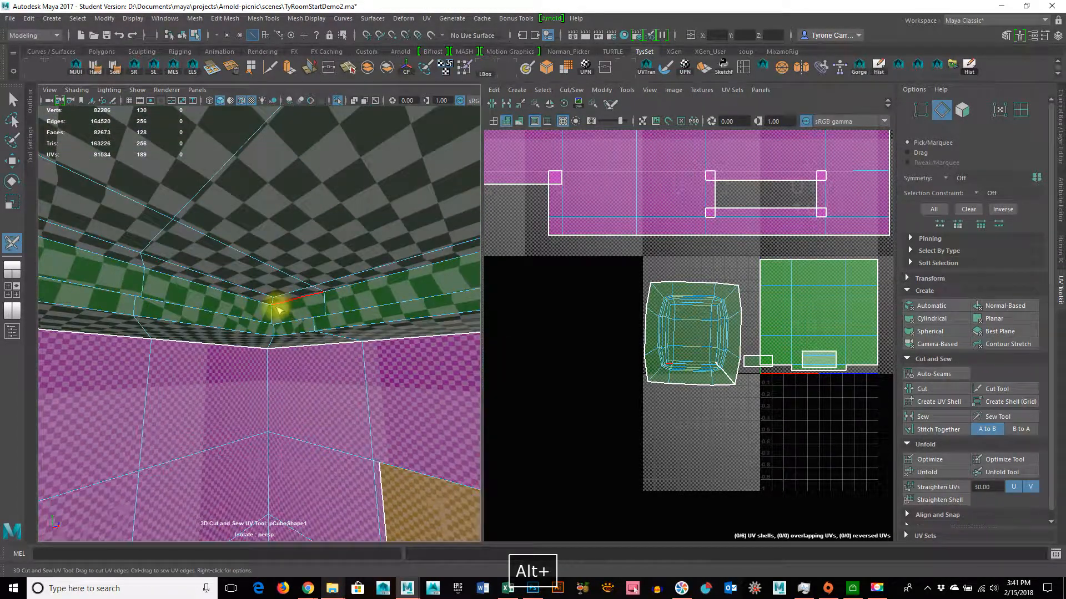
pyautogui.keyDown('alt'); pyautogui.moveTo(420, 451); pyautogui.dragTo(369, 466); pyautogui.keyUp('alt')
pyautogui.keyDown('alt'); pyautogui.moveTo(279, 424); pyautogui.dragTo(273, 361); pyautogui.keyUp('alt')
pyautogui.keyDown('alt'); pyautogui.moveTo(369, 386); pyautogui.dragTo(311, 440); pyautogui.keyUp('alt')
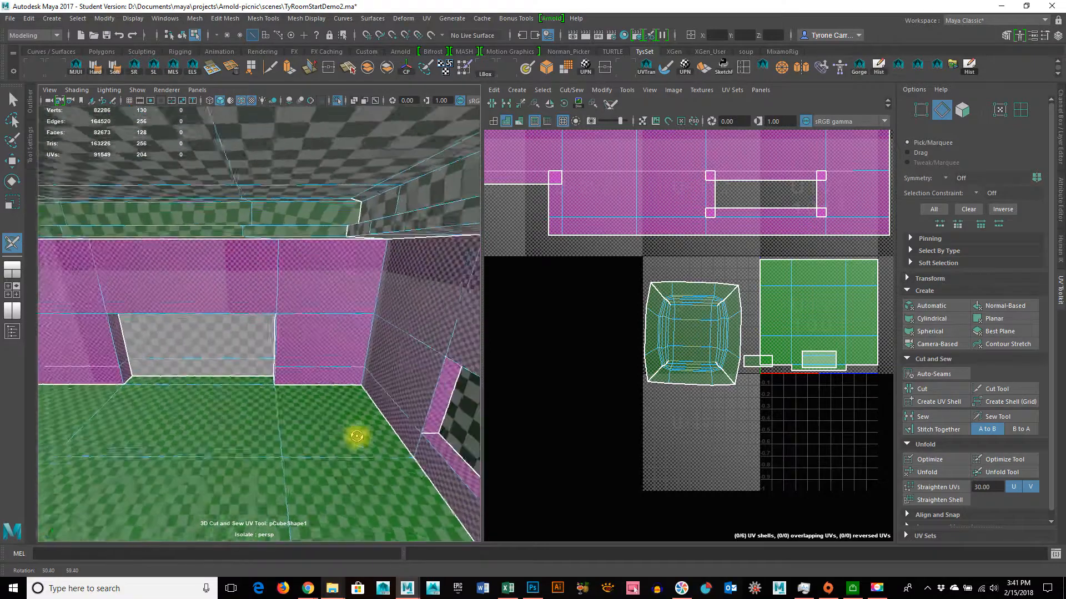
pyautogui.keyDown('alt'); pyautogui.moveTo(269, 381); pyautogui.dragTo(411, 380); pyautogui.keyUp('alt')
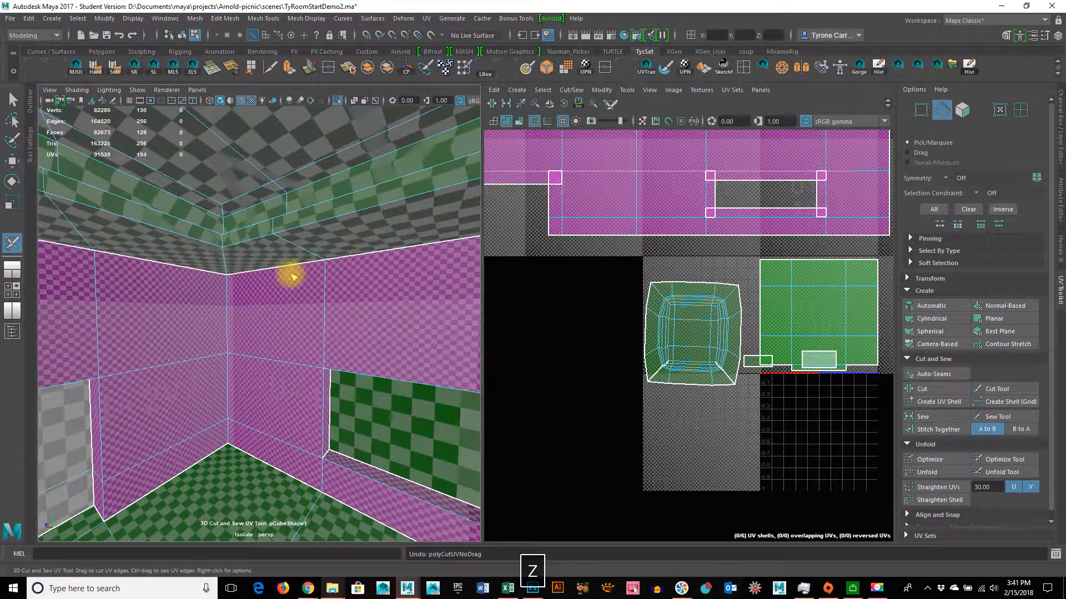
# Cut the UVs around the inner ceiling panel and along the remaining recess corners, separating the four side strips
pyautogui.click(264, 207)
pyautogui.keyDown('alt'); pyautogui.moveTo(262, 204); pyautogui.dragTo(494, 362); pyautogui.keyUp('alt')
pyautogui.keyDown('alt'); pyautogui.moveTo(228, 475); pyautogui.dragTo(242, 442); pyautogui.keyUp('alt')
pyautogui.keyDown('alt'); pyautogui.moveTo(251, 483); pyautogui.dragTo(281, 364); pyautogui.keyUp('alt')
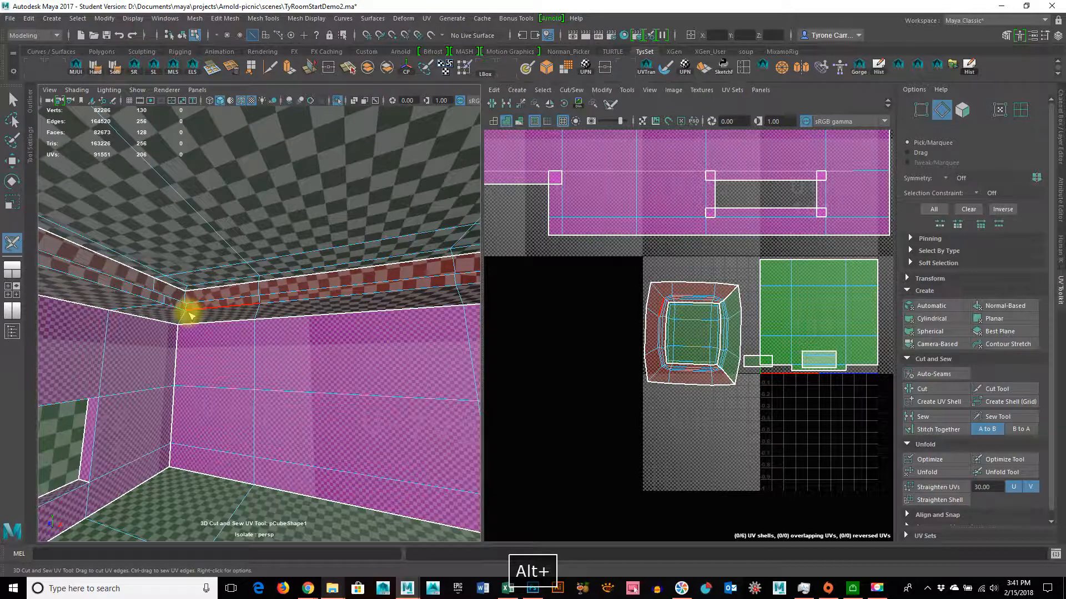
pyautogui.keyDown('alt'); pyautogui.moveTo(192, 325); pyautogui.dragTo(321, 392); pyautogui.keyUp('alt')
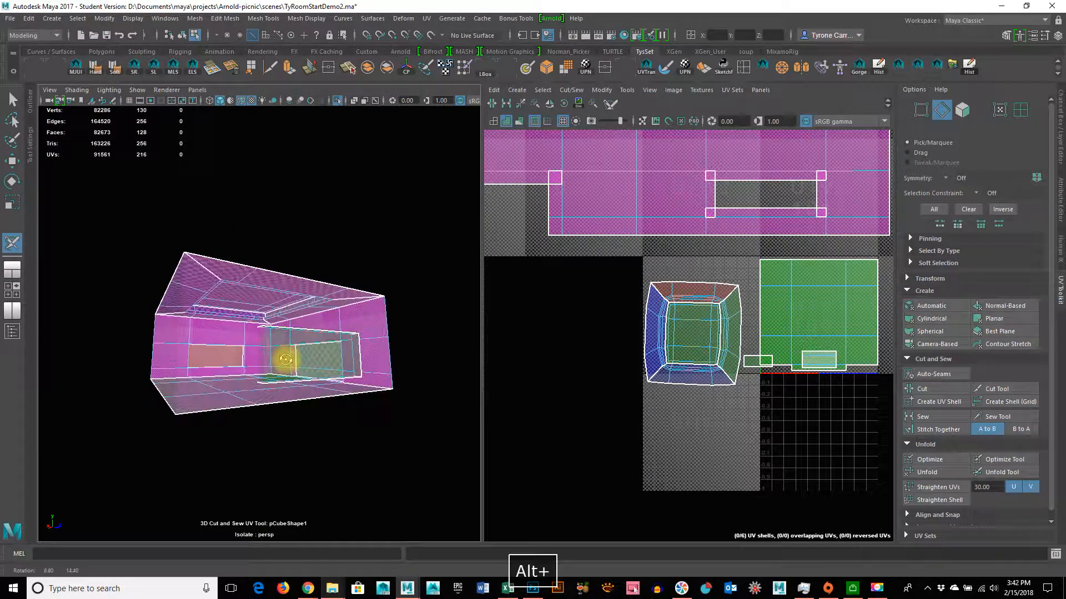
pyautogui.keyDown('alt'); pyautogui.moveTo(304, 394); pyautogui.dragTo(311, 355); pyautogui.keyUp('alt')
pyautogui.keyDown('alt'); pyautogui.moveTo(277, 369); pyautogui.dragTo(283, 346); pyautogui.keyUp('alt')
pyautogui.keyDown('alt'); pyautogui.moveTo(440, 357); pyautogui.dragTo(53, 219); pyautogui.keyUp('alt')
# Select the UVs of the ceiling panel and its side strips, optimize them and unfold them
pyautogui.click(13, 101)
pyautogui.moveTo(633, 334); pyautogui.dragTo(668, 331, button='right')
pyautogui.moveTo(599, 259); pyautogui.dragTo(747, 423)
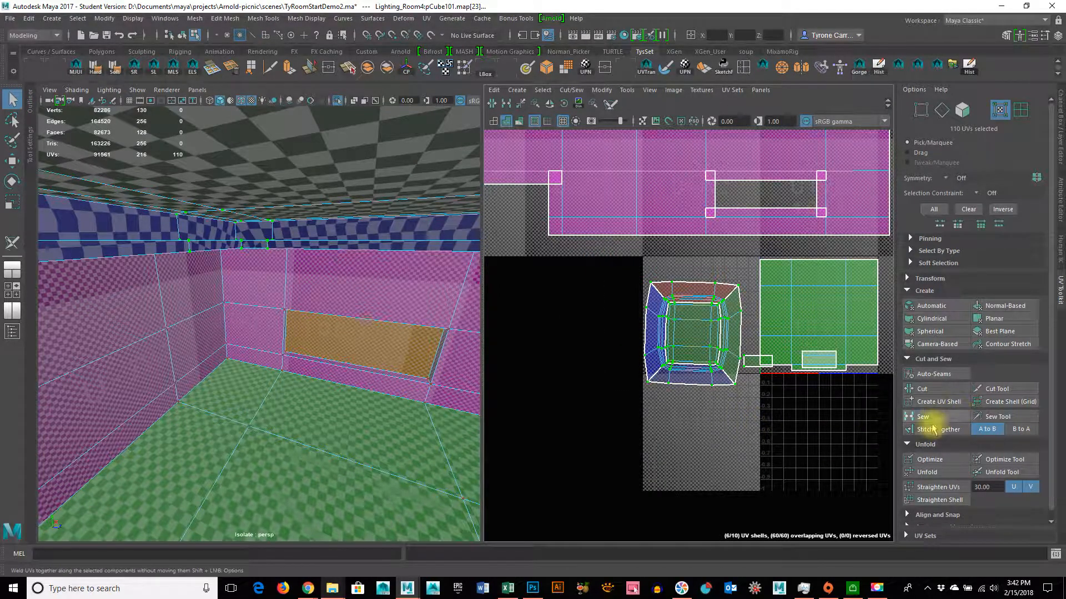
pyautogui.click(930, 461)
pyautogui.click(931, 462)
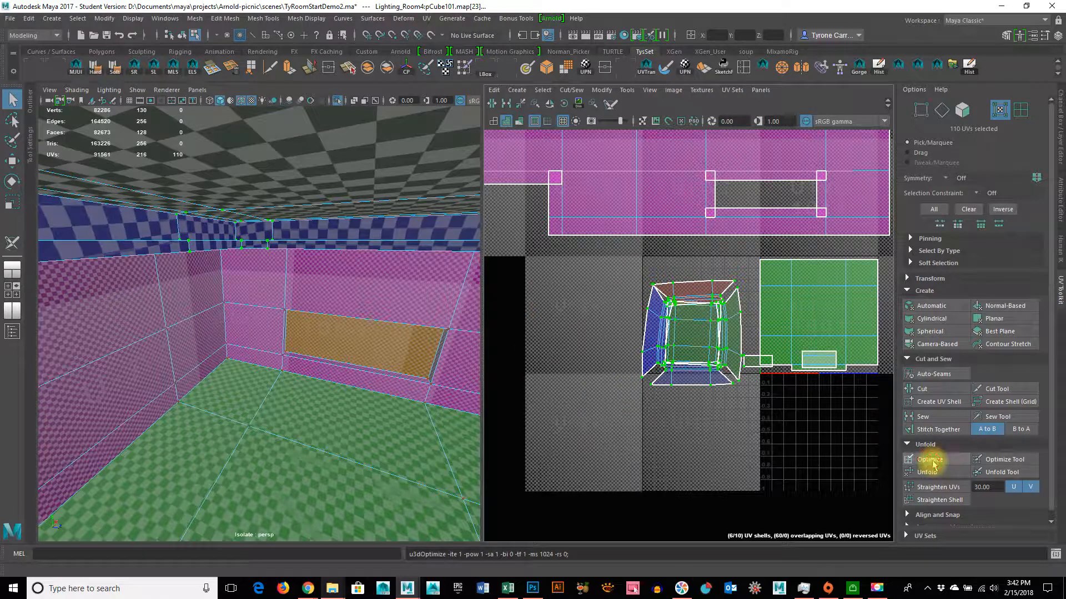
pyautogui.click(927, 472)
# Select the blue side strip's UV shell, rotate it upright and move it away from the ceiling panel
pyautogui.keyDown('alt'); pyautogui.moveTo(888, 422); pyautogui.dragTo(612, 313, button='right'); pyautogui.keyUp('alt')
pyautogui.keyDown('ctrl'); pyautogui.moveTo(578, 395); pyautogui.dragTo(603, 409, button='right'); pyautogui.keyUp('ctrl')
pyautogui.press('e')
pyautogui.moveTo(614, 345); pyautogui.dragTo(633, 347)
pyautogui.press('w')
pyautogui.moveTo(604, 298); pyautogui.dragTo(546, 292)
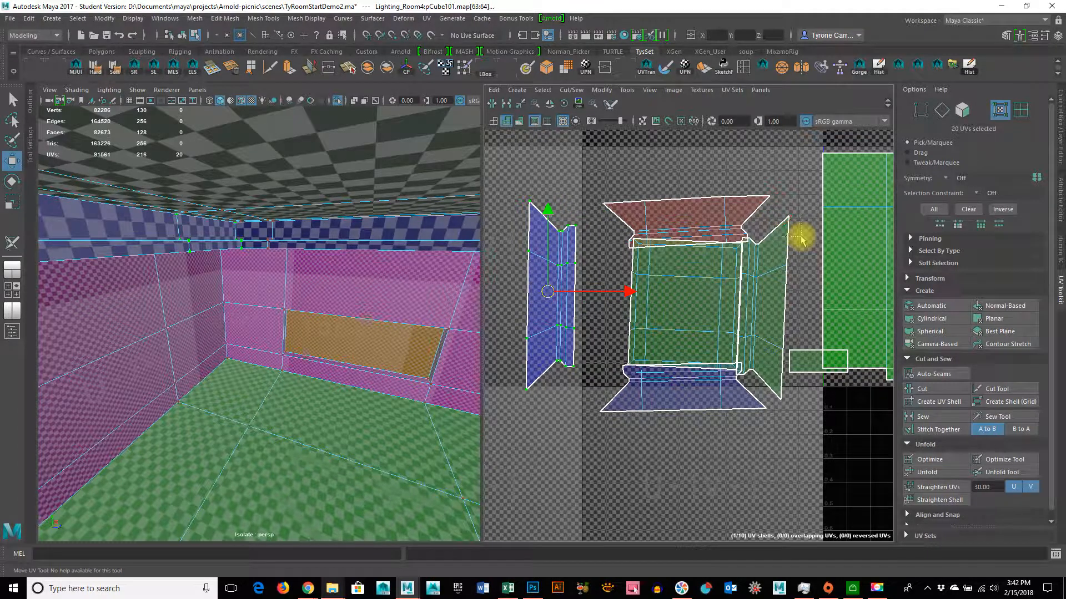
# Select the green side strip's UV shell, move it beside the separated blue strip and rotate it upright
pyautogui.moveTo(801, 240); pyautogui.dragTo(797, 233)
pyautogui.keyDown('ctrl'); pyautogui.moveTo(797, 233); pyautogui.dragTo(784, 374, button='right'); pyautogui.keyUp('ctrl')
pyautogui.moveTo(762, 309); pyautogui.dragTo(505, 278)
pyautogui.keyDown('alt'); pyautogui.moveTo(636, 329); pyautogui.dragTo(637, 380, button='middle'); pyautogui.keyUp('alt')
pyautogui.press('e')
pyautogui.press('w')
pyautogui.moveTo(578, 272); pyautogui.dragTo(573, 281)
# Select the square ceiling panel's UV shell and move it out from between the strips, beyond the two upright strips
pyautogui.moveTo(673, 378); pyautogui.dragTo(725, 451)
pyautogui.moveTo(725, 415)
pyautogui.keyDown('ctrl'); pyautogui.mouseDown(button='right')
pyautogui.moveTo(721, 445)
pyautogui.moveTo(780, 405)
pyautogui.moveTo(720, 411)
pyautogui.mouseUp(button='right'); pyautogui.keyUp('ctrl')
pyautogui.click(1021, 111)
pyautogui.click(747, 291)
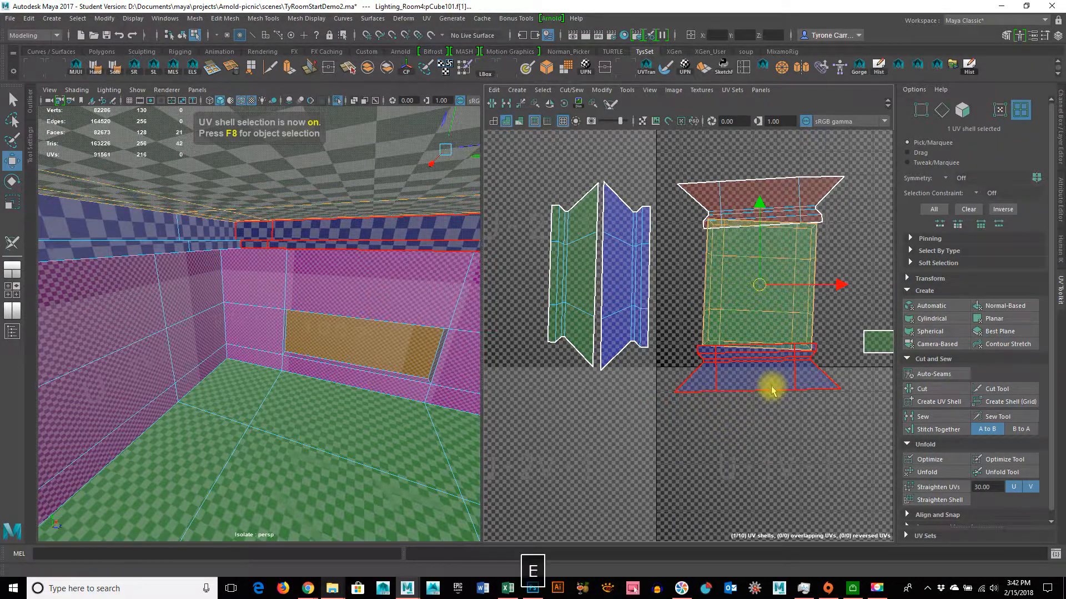
pyautogui.press('e')
pyautogui.moveTo(763, 319); pyautogui.dragTo(483, 276)
pyautogui.press('w')
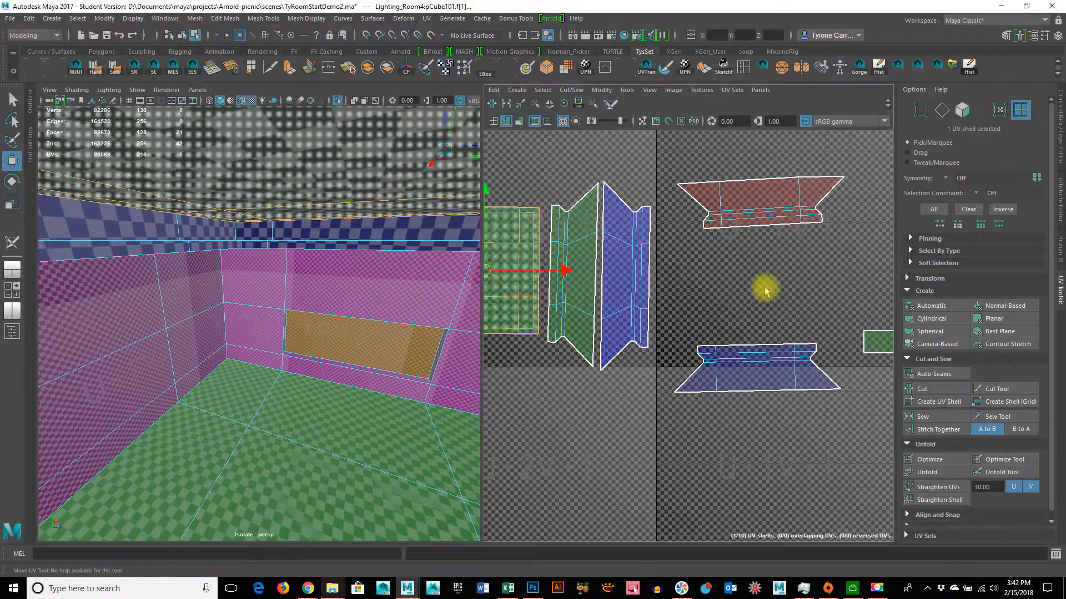
# Examine the whole UV layout against the room, checking the small shells and the long wall strip
pyautogui.keyDown('alt'); pyautogui.moveTo(712, 208); pyautogui.dragTo(744, 369, button='right'); pyautogui.keyUp('alt')
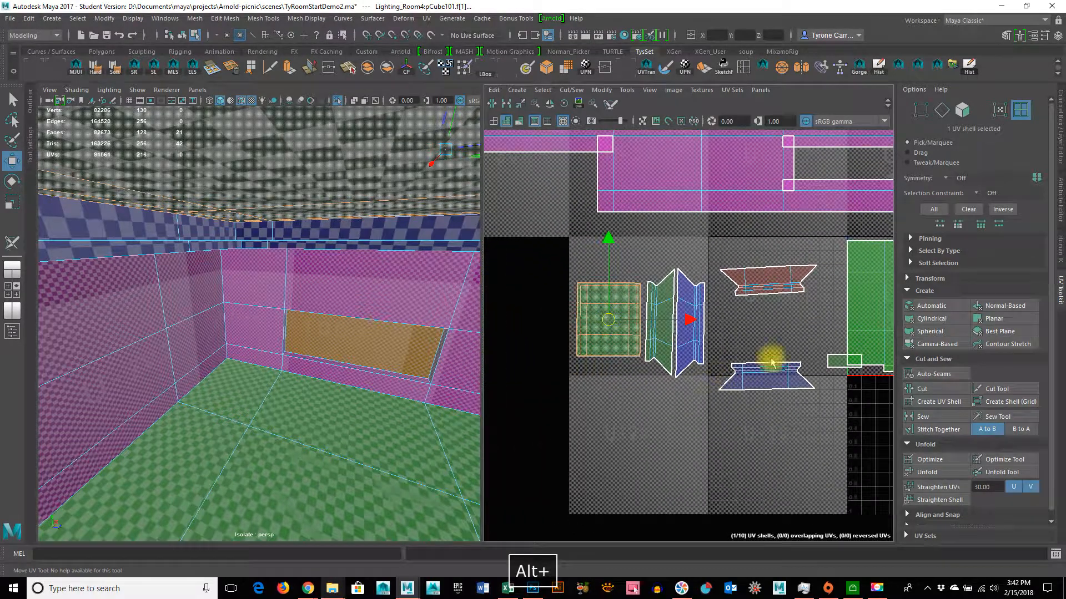
pyautogui.keyDown('alt'); pyautogui.moveTo(750, 392); pyautogui.dragTo(560, 392, button='middle'); pyautogui.keyUp('alt')
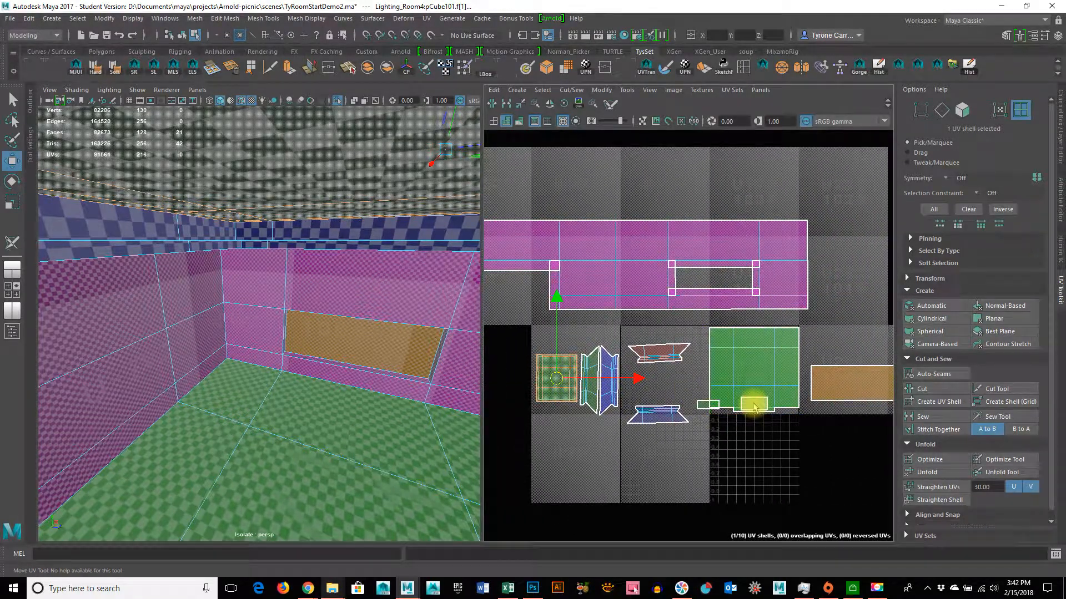
pyautogui.click(753, 405)
pyautogui.keyDown('alt'); pyautogui.moveTo(352, 417); pyautogui.dragTo(454, 424); pyautogui.keyUp('alt')
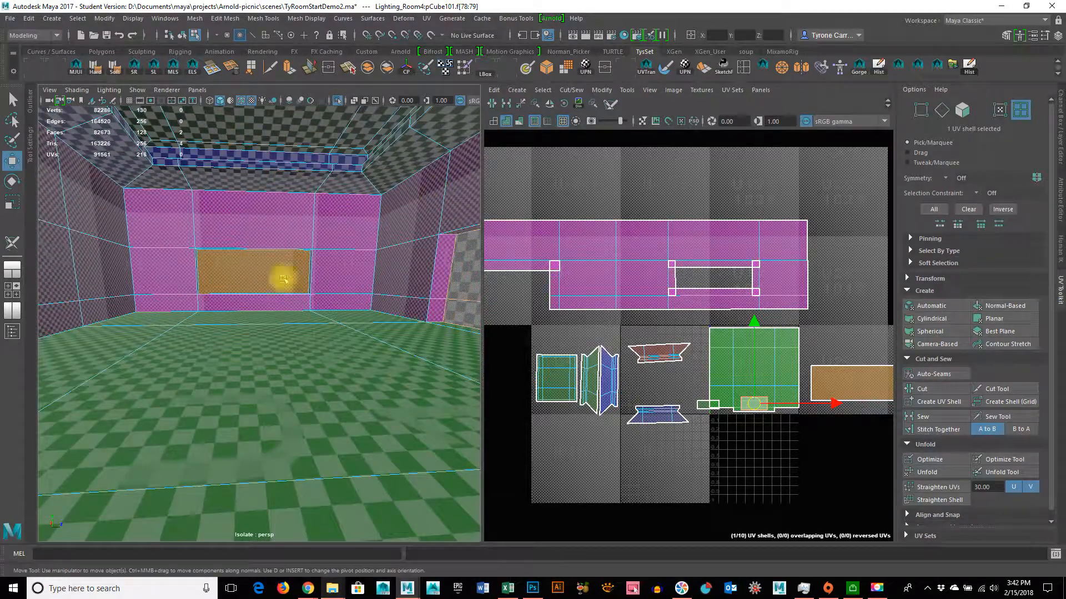
pyautogui.keyDown('alt'); pyautogui.moveTo(837, 438); pyautogui.dragTo(766, 428, button='right'); pyautogui.keyUp('alt')
pyautogui.keyDown('alt'); pyautogui.moveTo(600, 395); pyautogui.dragTo(560, 392, button='right'); pyautogui.keyUp('alt')
pyautogui.keyDown('alt'); pyautogui.moveTo(677, 430); pyautogui.dragTo(625, 391, button='middle'); pyautogui.keyUp('alt')
pyautogui.keyDown('alt'); pyautogui.moveTo(683, 408); pyautogui.dragTo(647, 405, button='right'); pyautogui.keyUp('alt')
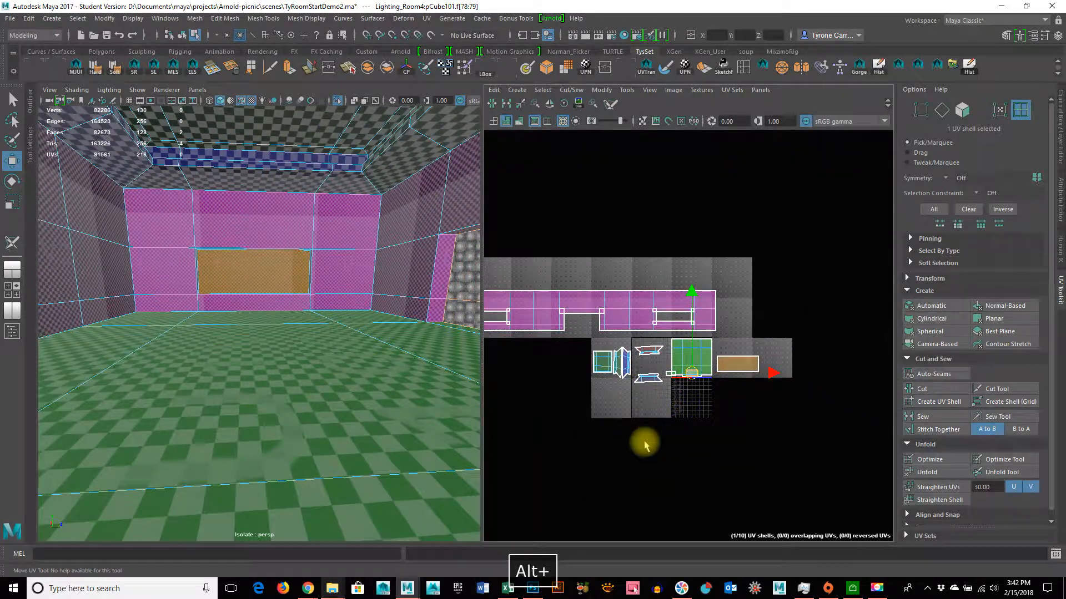
pyautogui.keyDown('alt'); pyautogui.moveTo(666, 441); pyautogui.dragTo(617, 416, button='right'); pyautogui.keyUp('alt')
pyautogui.keyDown('alt'); pyautogui.moveTo(617, 419); pyautogui.dragTo(709, 409, button='middle'); pyautogui.keyUp('alt')
pyautogui.moveTo(642, 352); pyautogui.dragTo(555, 310, button='right')
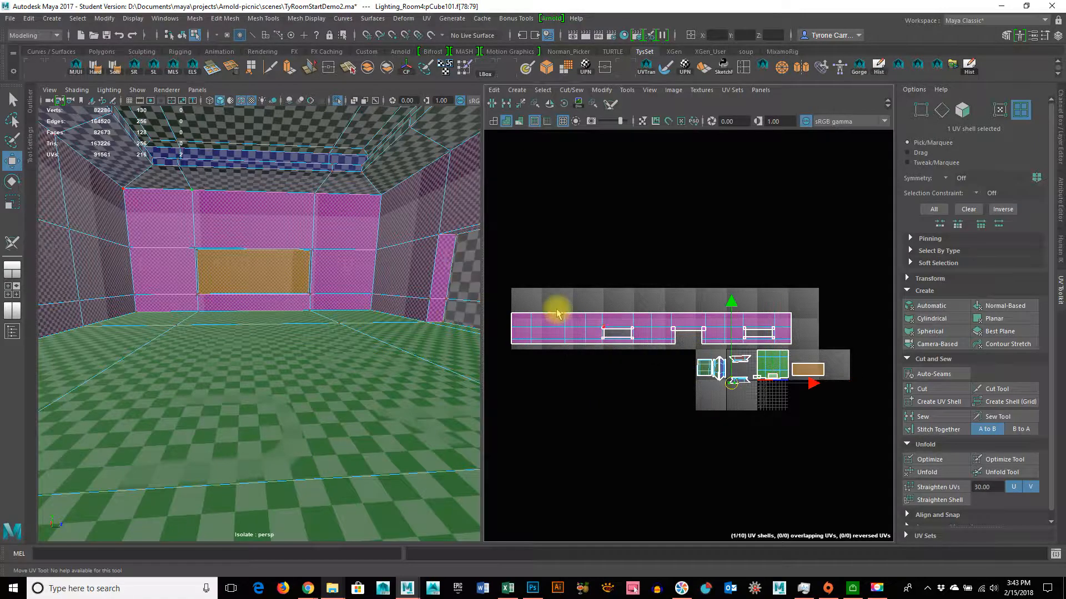
pyautogui.keyDown('alt'); pyautogui.moveTo(587, 362); pyautogui.dragTo(761, 368, button='right'); pyautogui.keyUp('alt')
pyautogui.keyDown('alt'); pyautogui.moveTo(298, 375); pyautogui.dragTo(324, 381); pyautogui.keyUp('alt')
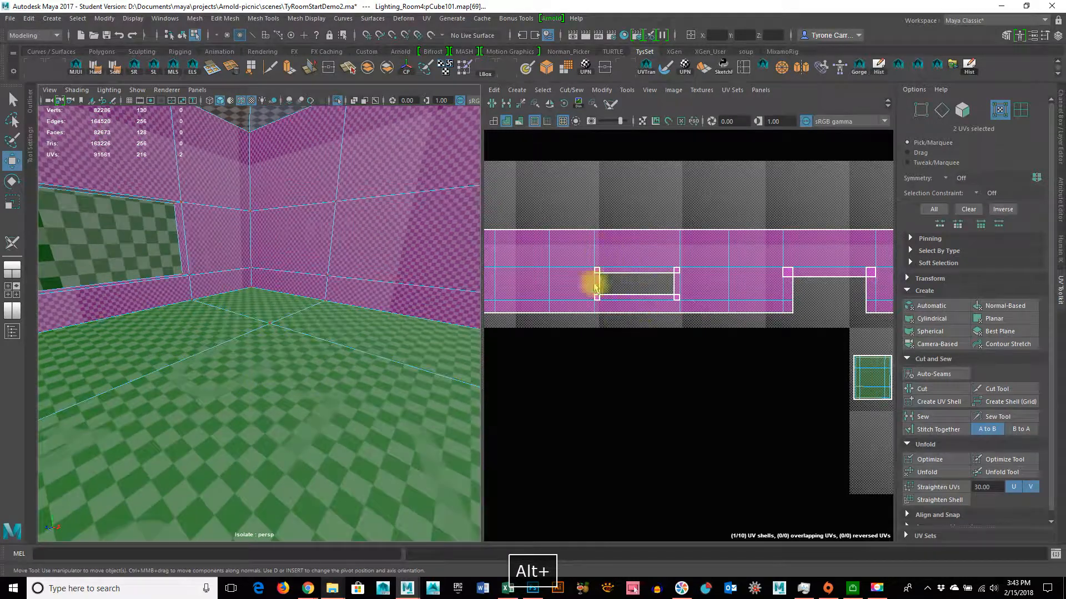
# Cut the long wall UV shell along the vertical edges of the room corner between the window opening and the doorway
pyautogui.moveTo(288, 322); pyautogui.dragTo(287, 232, button='right')
pyautogui.keyDown('alt'); pyautogui.moveTo(618, 309); pyautogui.dragTo(333, 237, button='right'); pyautogui.keyUp('alt')
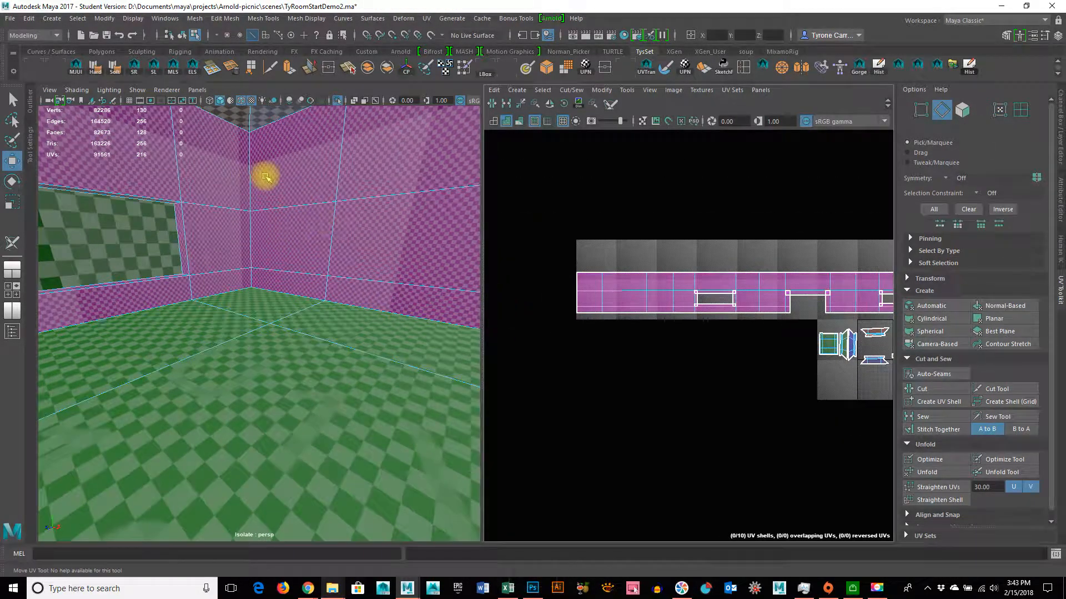
pyautogui.moveTo(247, 183); pyautogui.dragTo(260, 184, button='right')
pyautogui.click(254, 187)
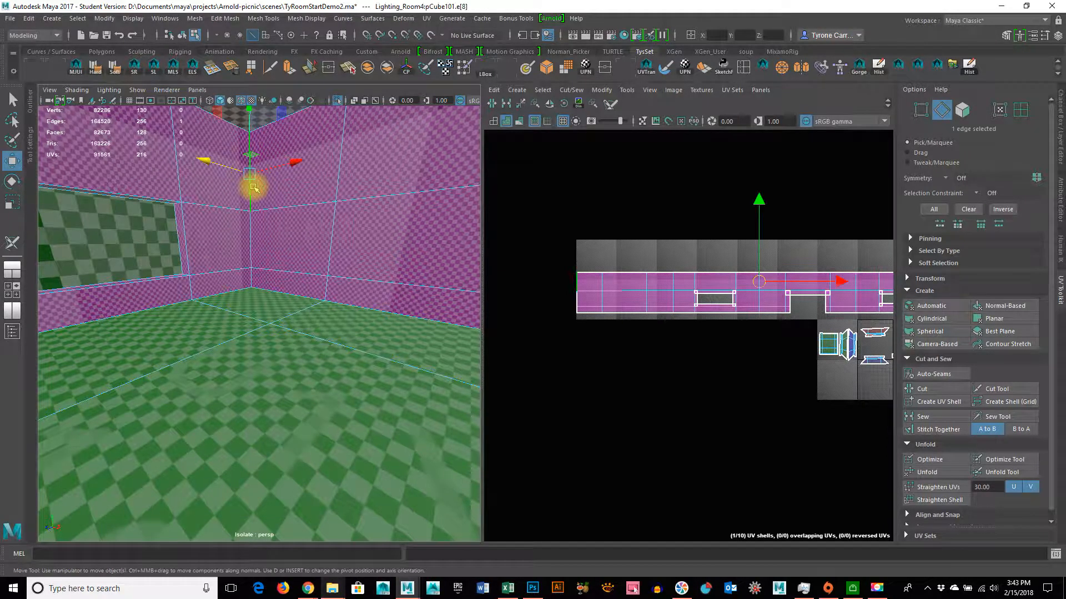
pyautogui.keyDown('alt'); pyautogui.moveTo(745, 326); pyautogui.dragTo(772, 329, button='middle'); pyautogui.keyUp('alt')
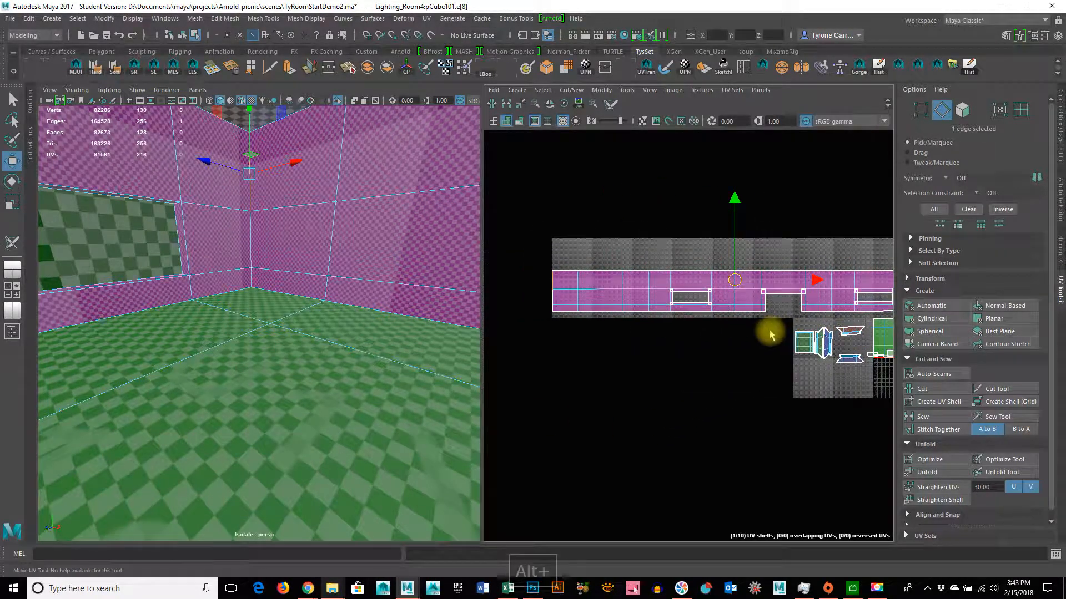
pyautogui.keyDown('alt'); pyautogui.moveTo(207, 326); pyautogui.dragTo(438, 328); pyautogui.keyUp('alt')
pyautogui.scroll(3, 635, 333)
pyautogui.scroll(-5, 720, 335)
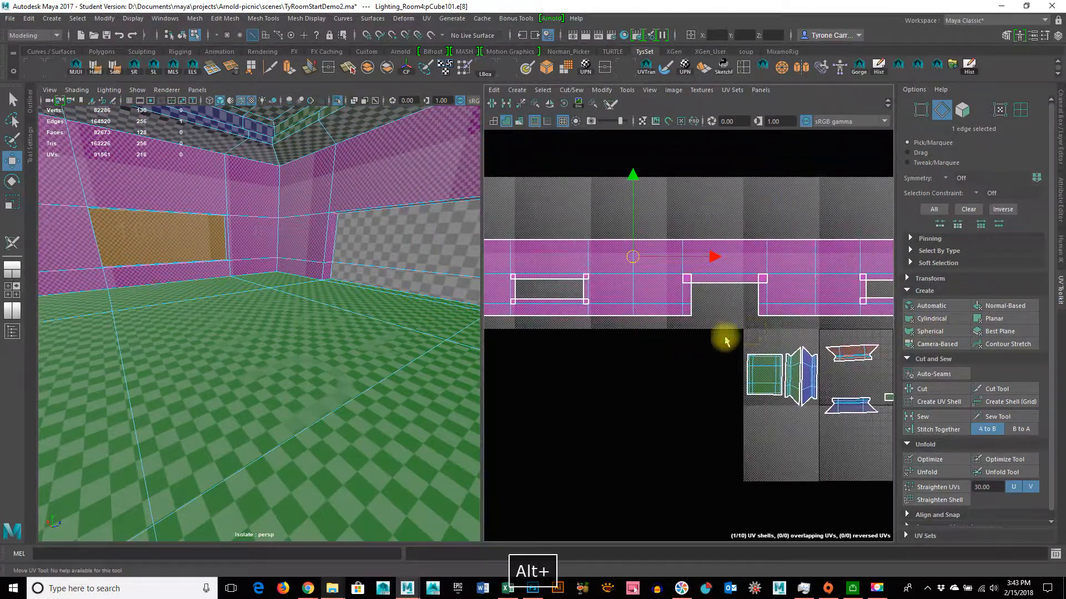
pyautogui.scroll(4, 673, 335)
pyautogui.scroll(5, 767, 310)
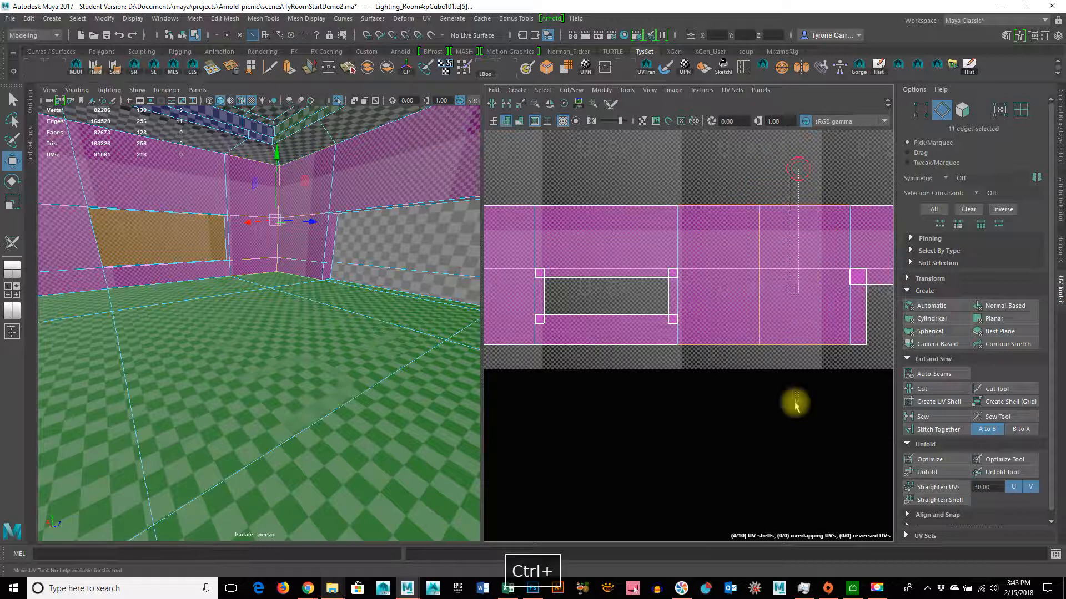
pyautogui.keyDown('ctrl'); pyautogui.doubleClick(720, 205); pyautogui.keyUp('ctrl')
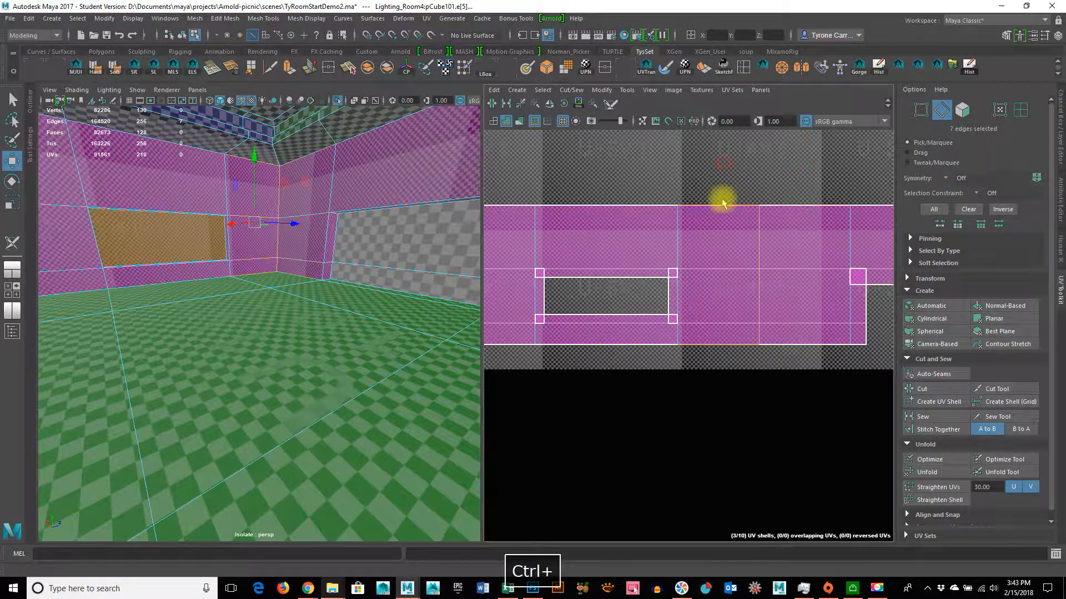
pyautogui.click(936, 392)
# Select all of the room mesh's UVs and open the Layout UVs options
pyautogui.keyDown('alt'); pyautogui.moveTo(436, 368); pyautogui.dragTo(105, 352); pyautogui.keyUp('alt')
pyautogui.keyDown('alt'); pyautogui.moveTo(588, 339); pyautogui.dragTo(634, 307, button='right'); pyautogui.keyUp('alt')
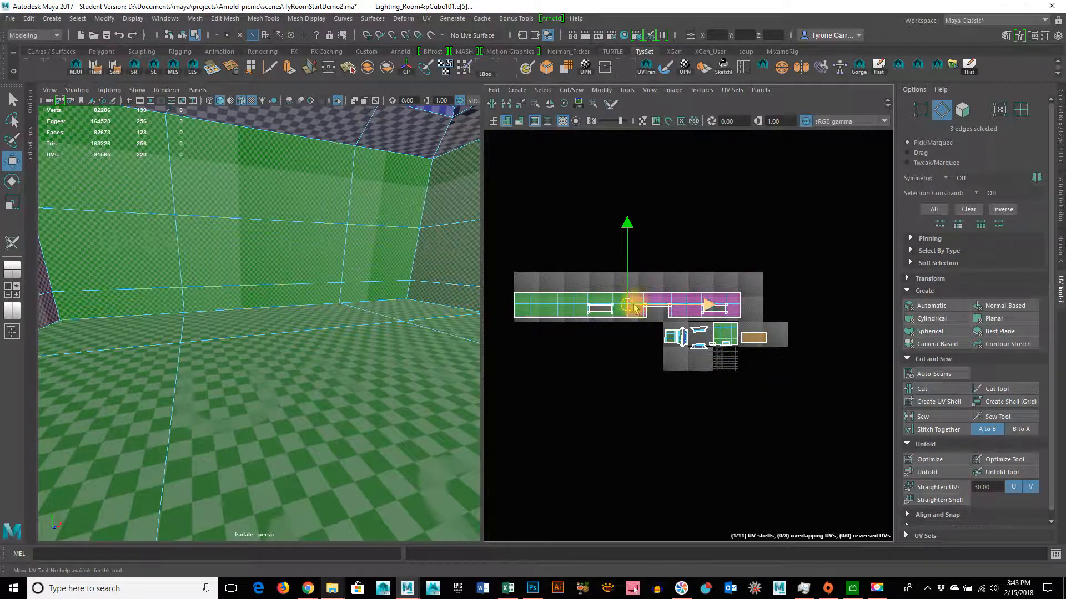
pyautogui.click(709, 305)
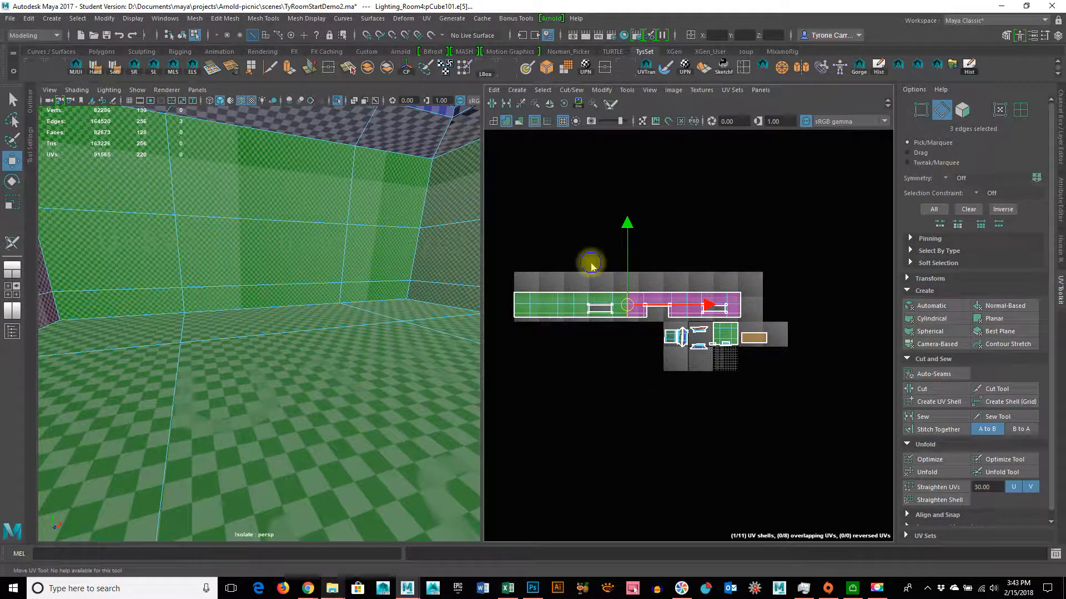
pyautogui.moveTo(509, 247); pyautogui.dragTo(722, 378)
pyautogui.click(940, 433)
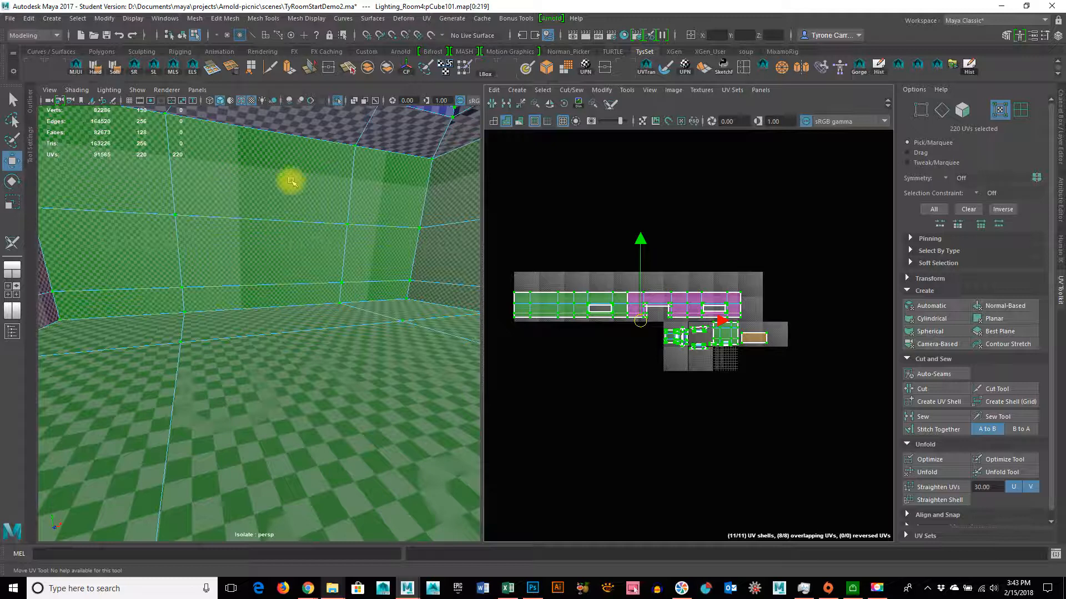
pyautogui.scroll(-1, 964, 508)
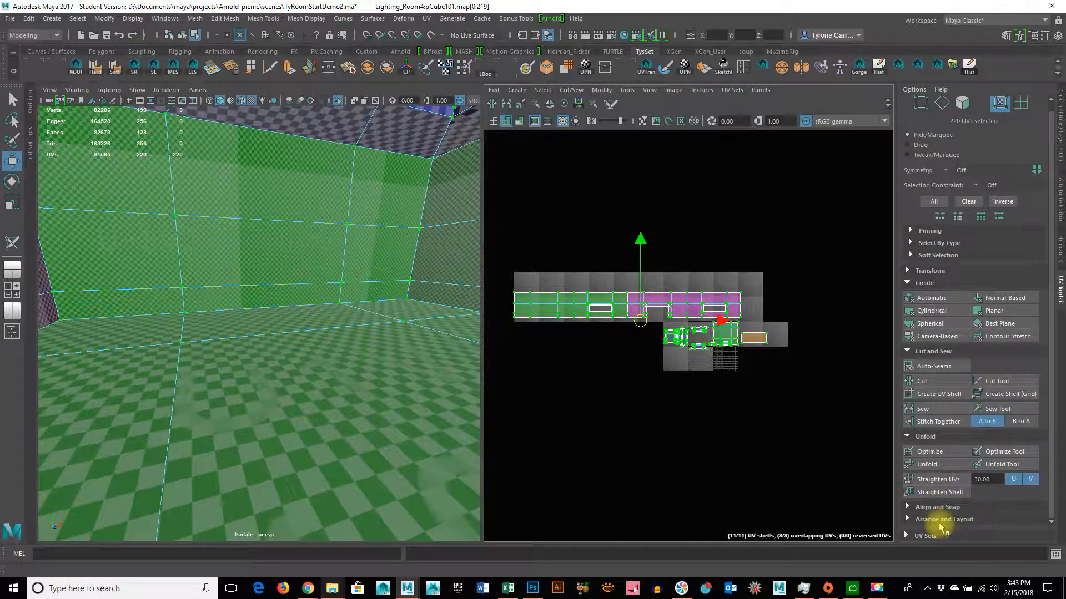
pyautogui.scroll(-5, 949, 519)
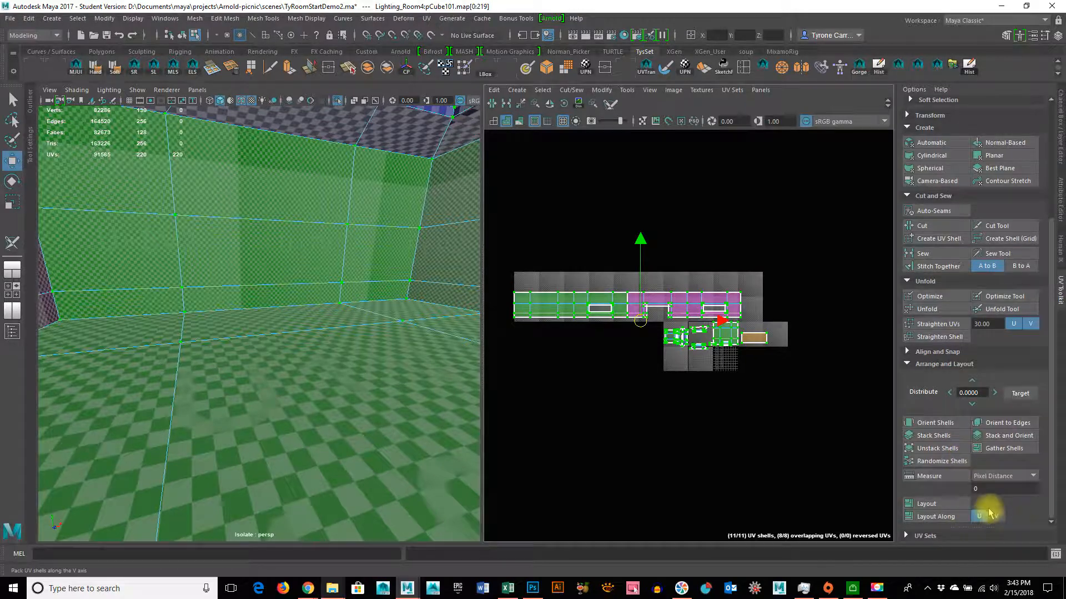
pyautogui.keyDown('shift'); pyautogui.click(925, 505); pyautogui.keyUp('shift')
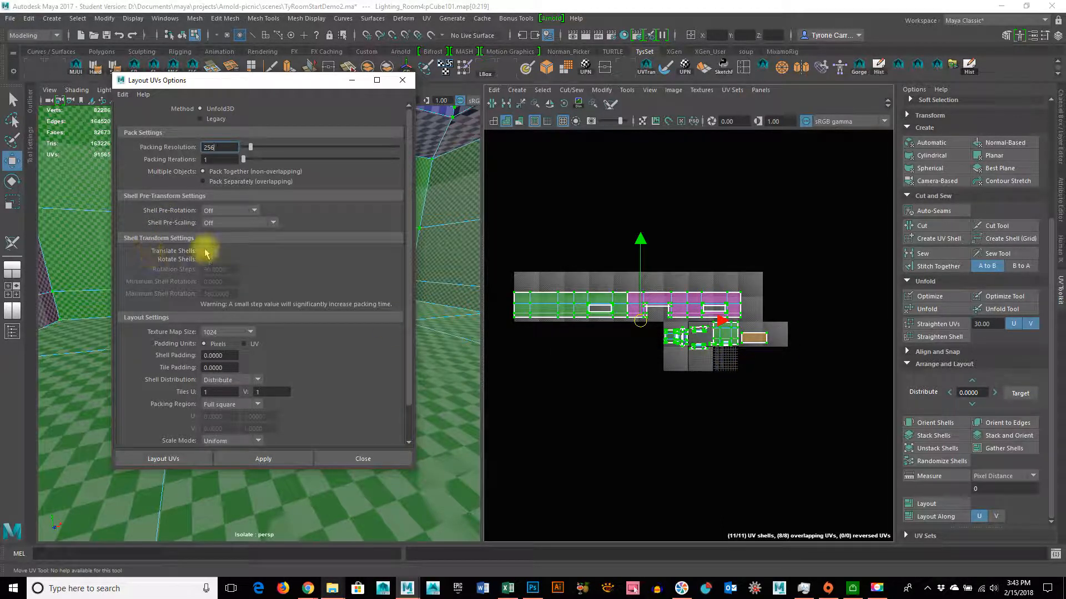
# Lay out the UVs with shell pre-scaling set to Preserve 3D Ratios and shell and tile padding of 4 pixels
pyautogui.click(219, 223)
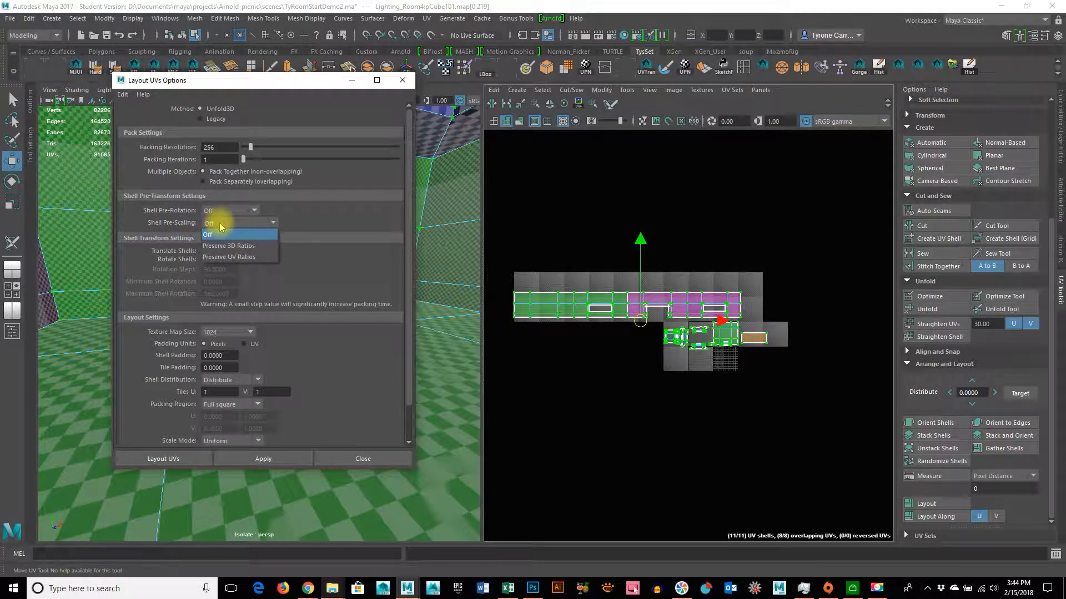
pyautogui.click(248, 247)
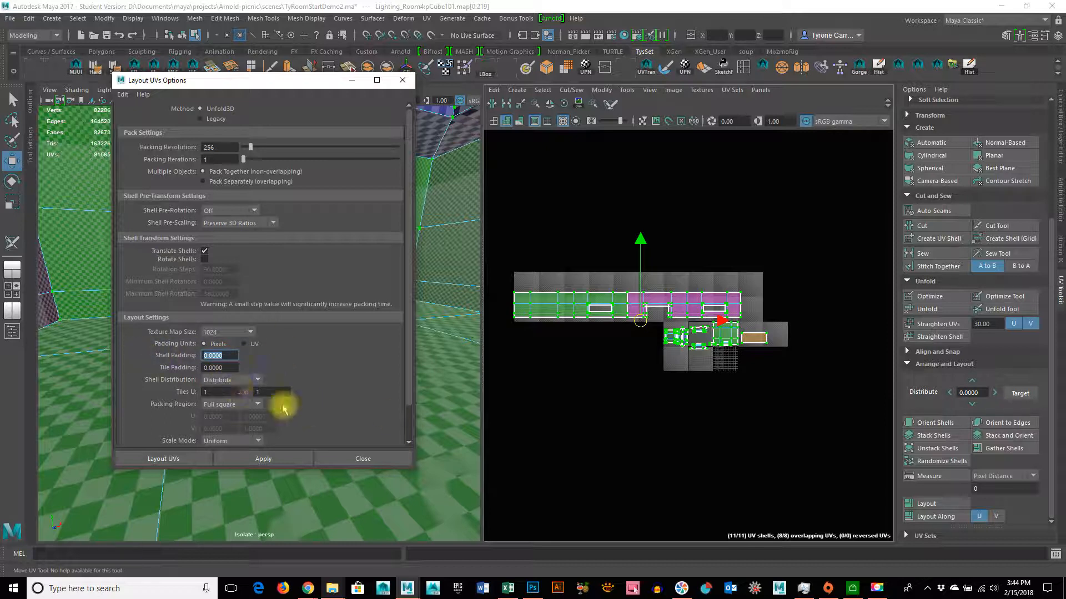
pyautogui.write('4')
pyautogui.click(213, 367)
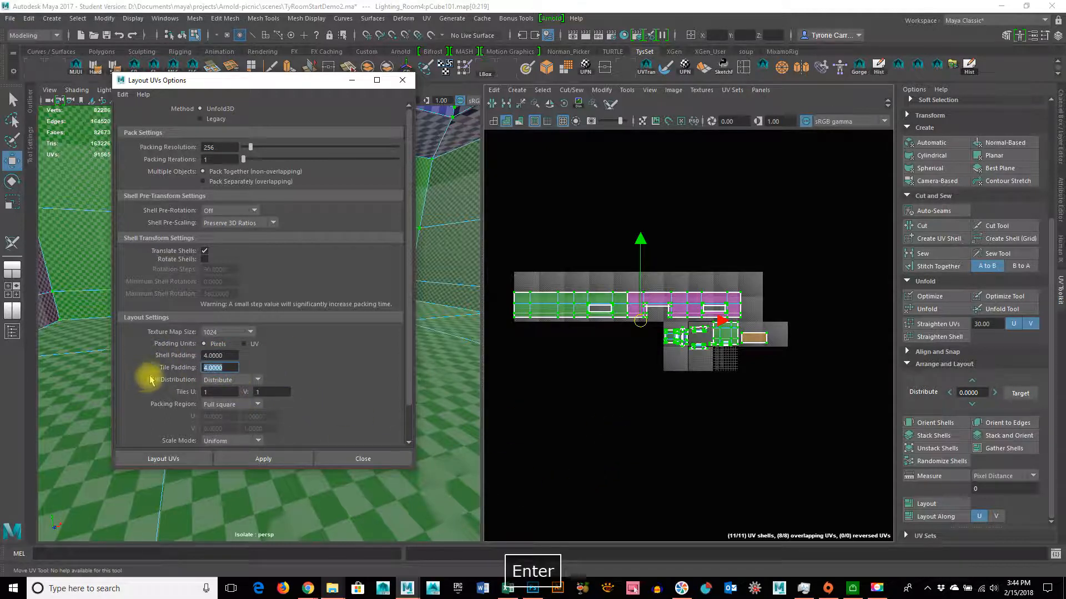
pyautogui.click(188, 461)
# Inspect the packed UV shells and the checker pattern on the room's walls, floor and ceiling
pyautogui.scroll(10, 766, 361)
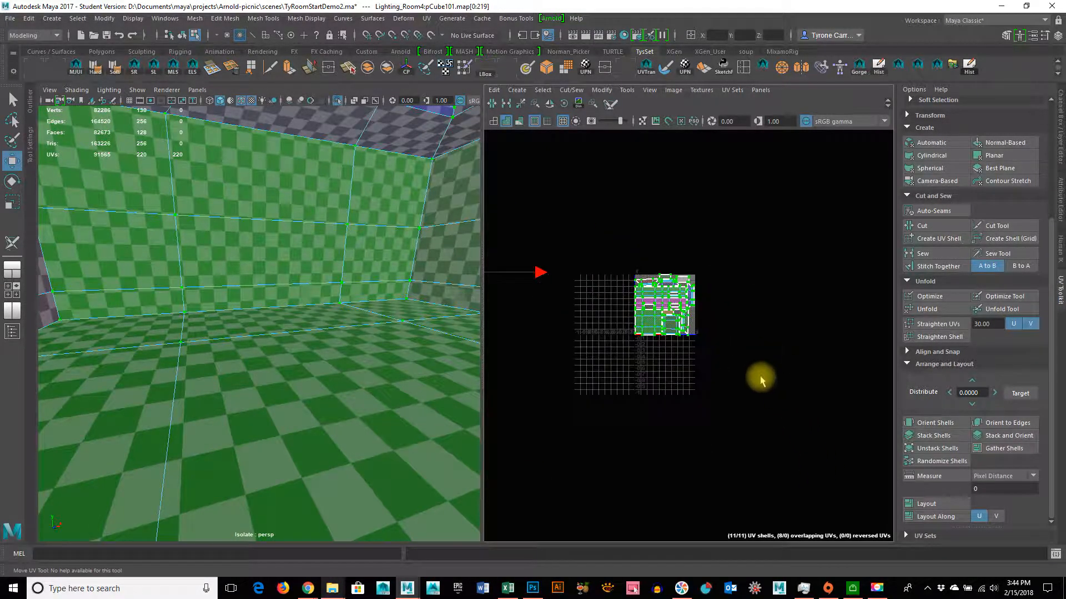
pyautogui.keyDown('alt'); pyautogui.moveTo(507, 279); pyautogui.dragTo(611, 405, button='middle'); pyautogui.keyUp('alt')
pyautogui.keyDown('alt'); pyautogui.moveTo(611, 405); pyautogui.dragTo(849, 317, button='right'); pyautogui.keyUp('alt')
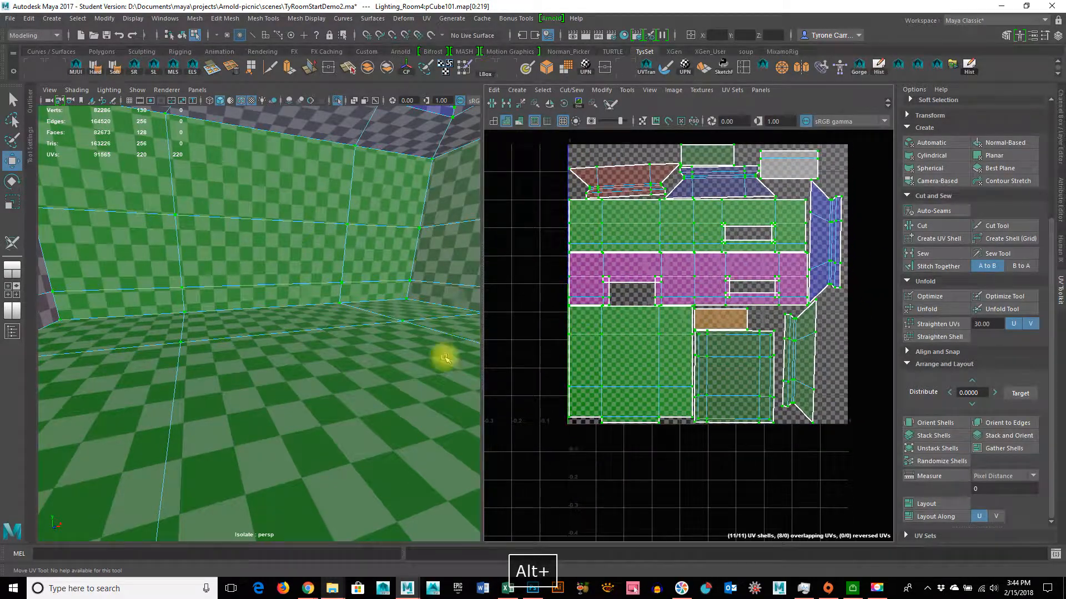
pyautogui.keyDown('alt'); pyautogui.moveTo(290, 407); pyautogui.dragTo(281, 444); pyautogui.keyUp('alt')
pyautogui.keyDown('alt'); pyautogui.moveTo(280, 445); pyautogui.dragTo(381, 213, button='right'); pyautogui.keyUp('alt')
pyautogui.keyDown('alt'); pyautogui.moveTo(279, 340); pyautogui.dragTo(661, 340); pyautogui.keyUp('alt')
pyautogui.keyDown('alt'); pyautogui.moveTo(787, 370); pyautogui.dragTo(727, 318, button='right'); pyautogui.keyUp('alt')
pyautogui.keyDown('alt'); pyautogui.moveTo(727, 318); pyautogui.dragTo(764, 328, button='middle'); pyautogui.keyUp('alt')
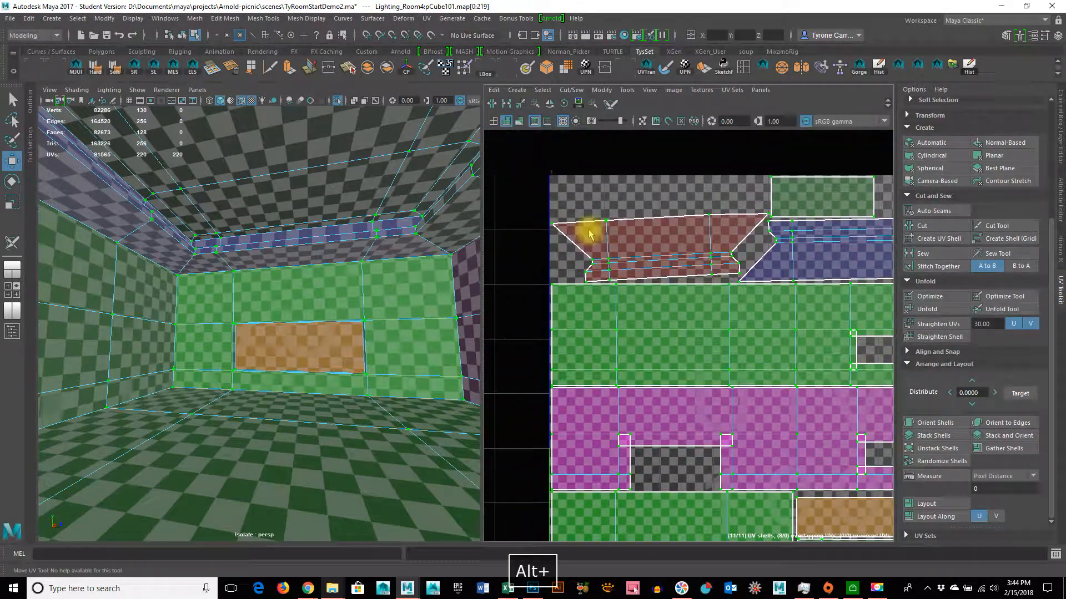
# Select the red ceiling strip's UV shell, rotate it level and move it up from the green wall shell
pyautogui.click(545, 218)
pyautogui.keyDown('ctrl'); pyautogui.moveTo(606, 241); pyautogui.dragTo(659, 281, button='right'); pyautogui.keyUp('ctrl')
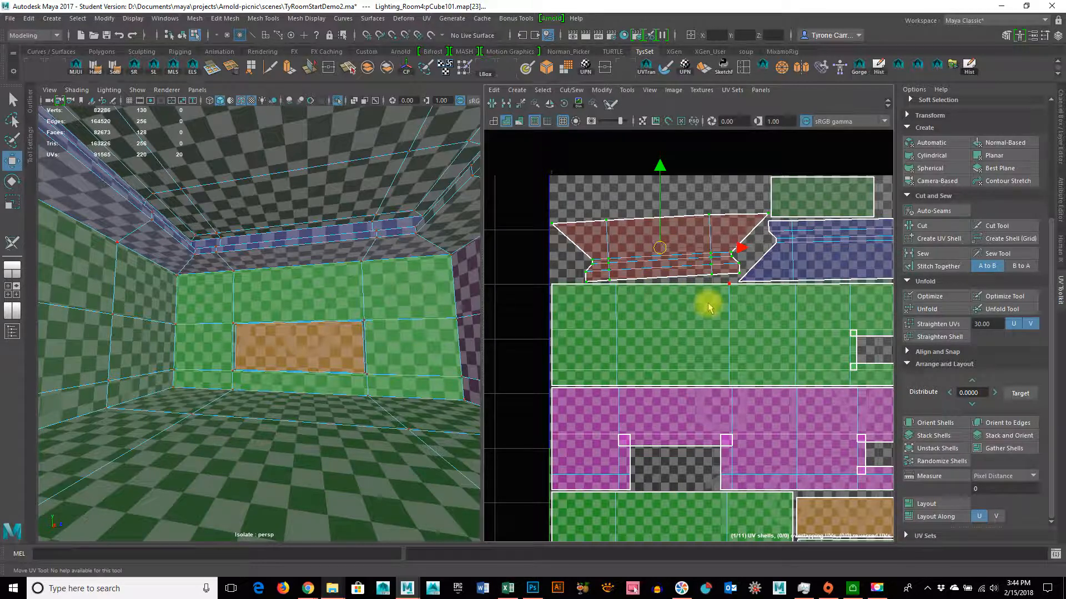
pyautogui.press('e')
pyautogui.moveTo(742, 330); pyautogui.dragTo(732, 328)
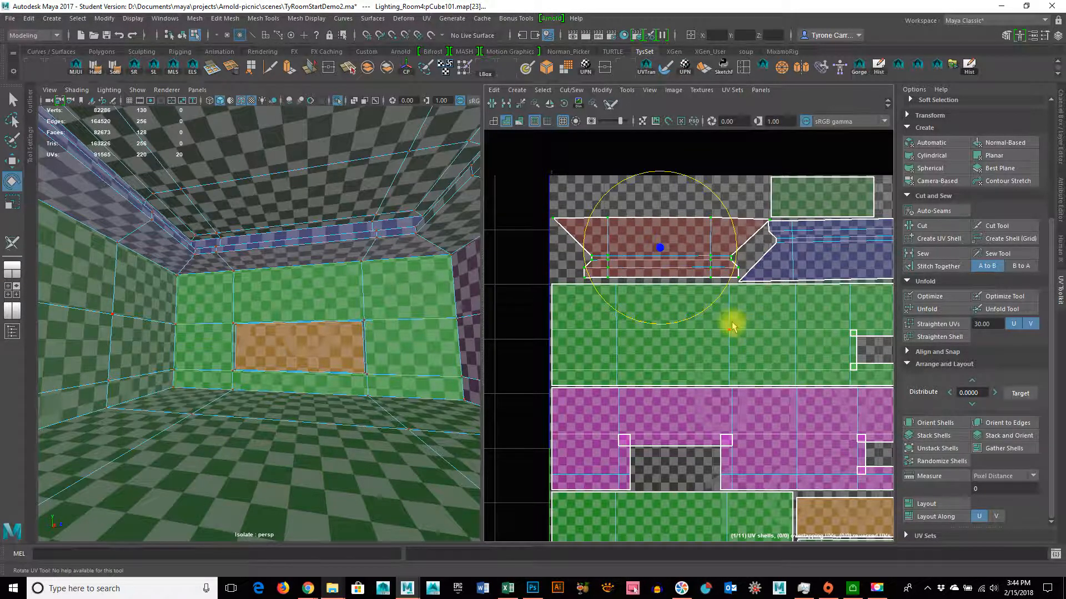
pyautogui.press('w')
pyautogui.moveTo(676, 256); pyautogui.dragTo(680, 236)
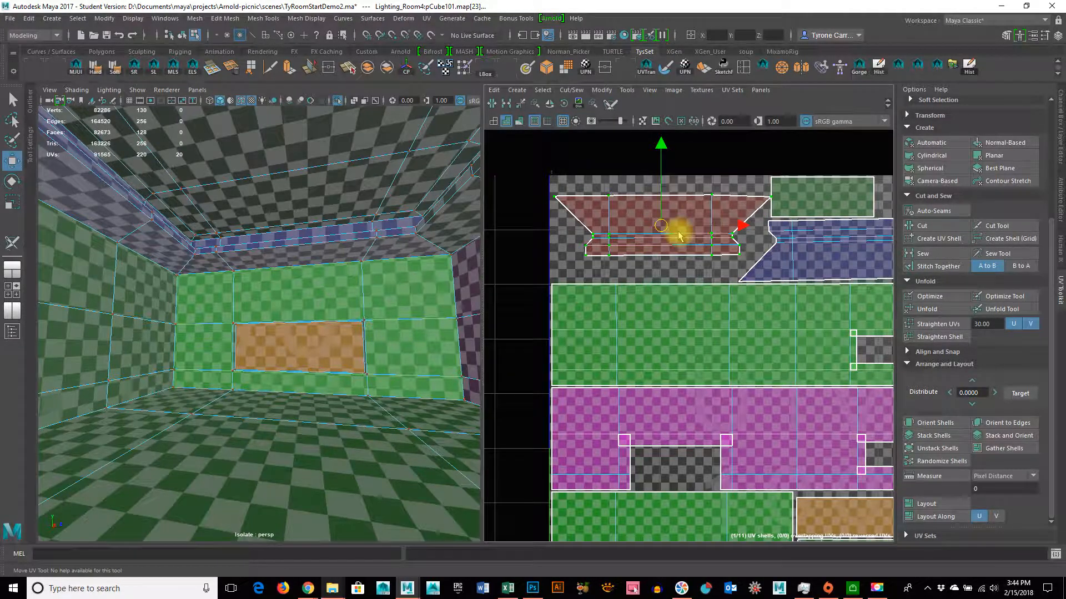
# Select the small green rectangular UV shell and shift it slightly along U, away from the red strip
pyautogui.keyDown('alt'); pyautogui.moveTo(797, 238); pyautogui.dragTo(742, 191, button='middle'); pyautogui.keyUp('alt')
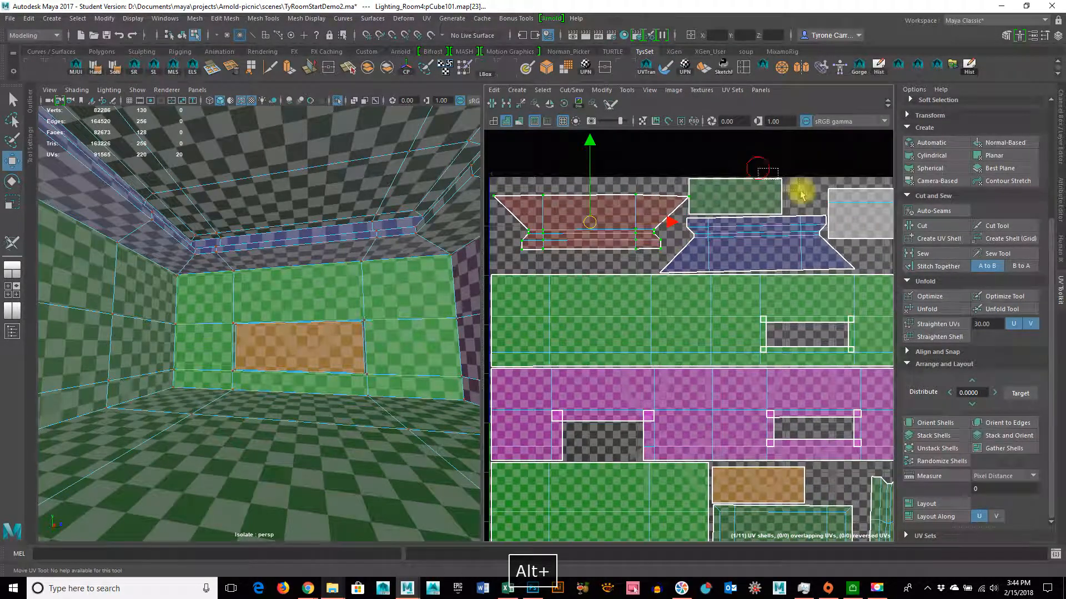
pyautogui.moveTo(799, 197)
pyautogui.keyDown('ctrl'); pyautogui.mouseDown(button='right')
pyautogui.moveTo(784, 209)
pyautogui.moveTo(804, 202)
pyautogui.mouseUp(button='right'); pyautogui.keyUp('ctrl')
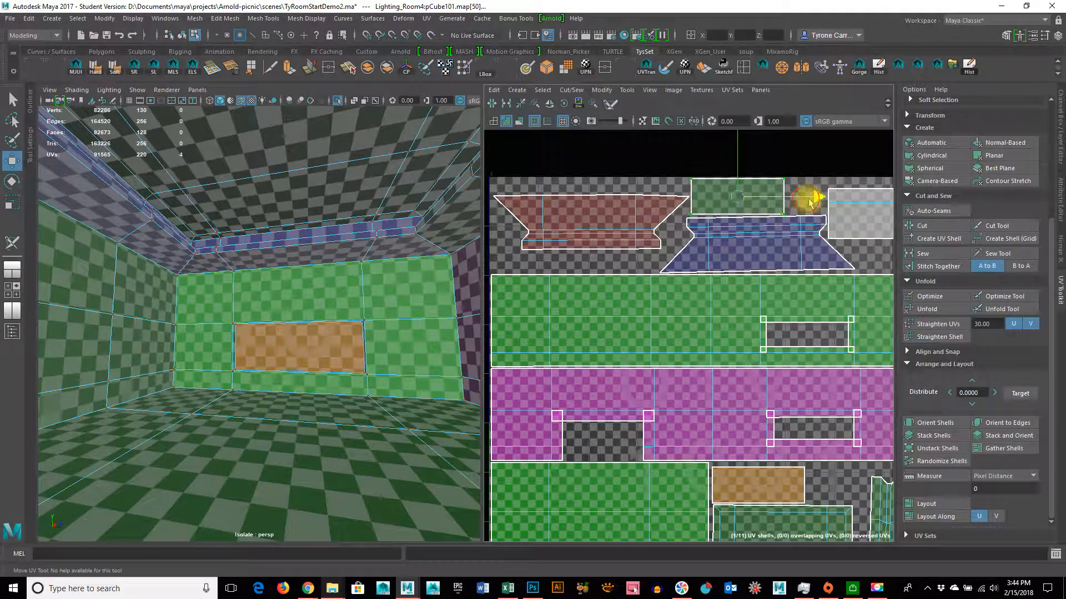
pyautogui.keyDown('alt'); pyautogui.moveTo(642, 294); pyautogui.dragTo(641, 246, button='right'); pyautogui.keyUp('alt')
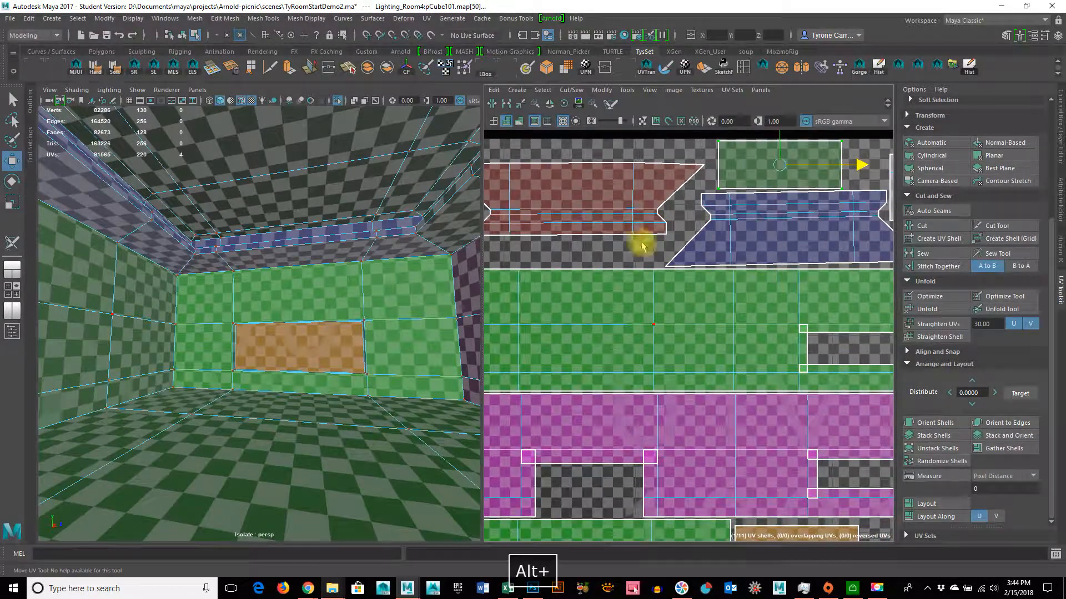
# Select the blue ceiling strip's UV shell, rotate it level and reposition it just above the green wall shell
pyautogui.click(713, 220)
pyautogui.keyDown('ctrl'); pyautogui.moveTo(708, 221); pyautogui.dragTo(766, 269, button='right'); pyautogui.keyUp('ctrl')
pyautogui.press('e')
pyautogui.moveTo(822, 361); pyautogui.dragTo(820, 355, button='middle')
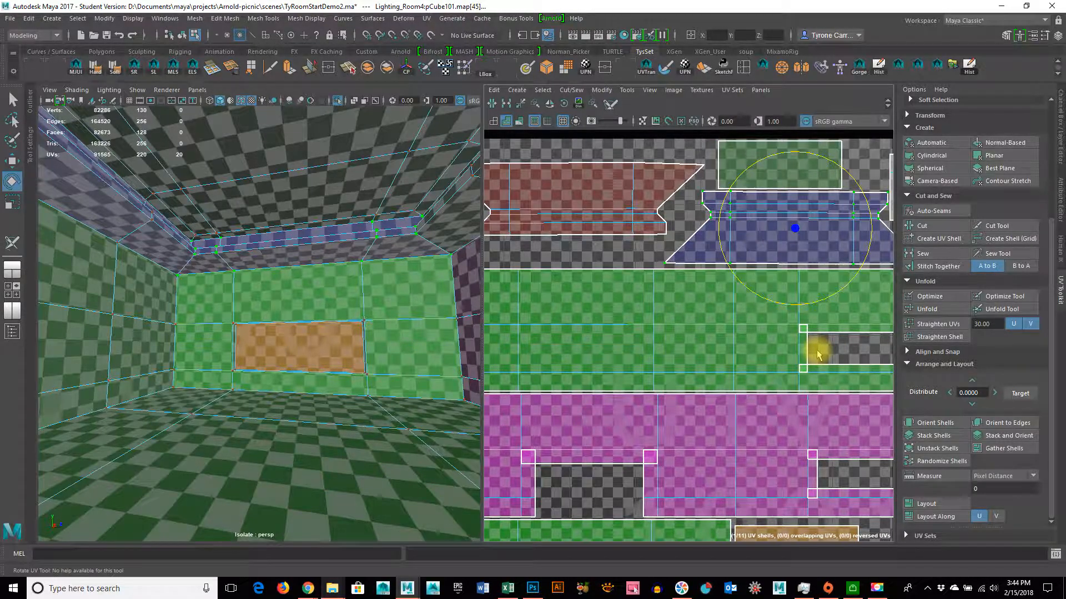
pyautogui.press('w')
pyautogui.moveTo(801, 233); pyautogui.dragTo(799, 235)
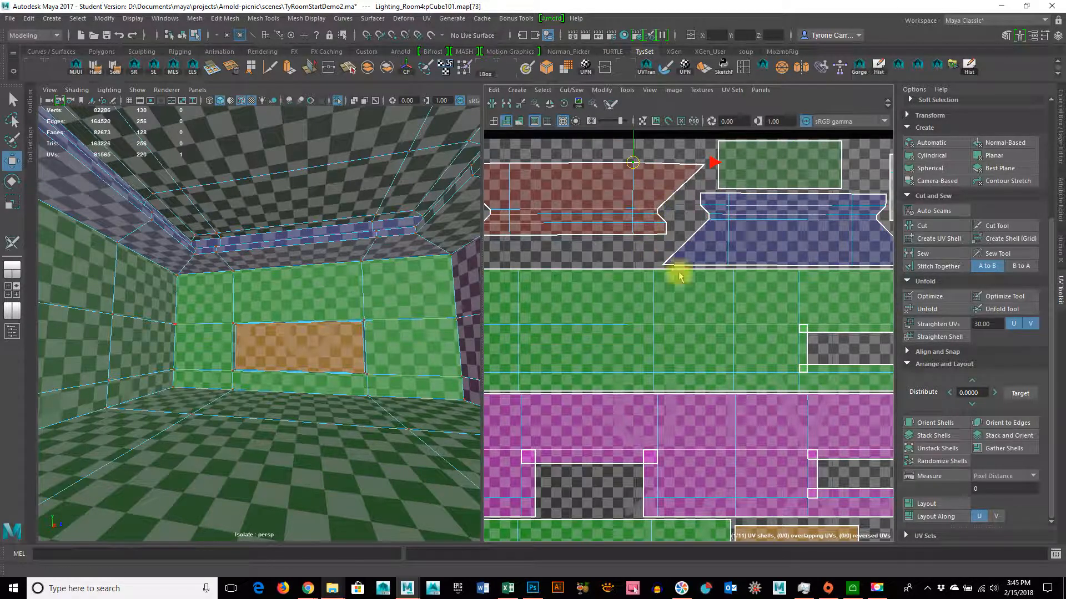
pyautogui.keyDown('alt'); pyautogui.moveTo(711, 369); pyautogui.dragTo(759, 392, button='middle'); pyautogui.keyUp('alt')
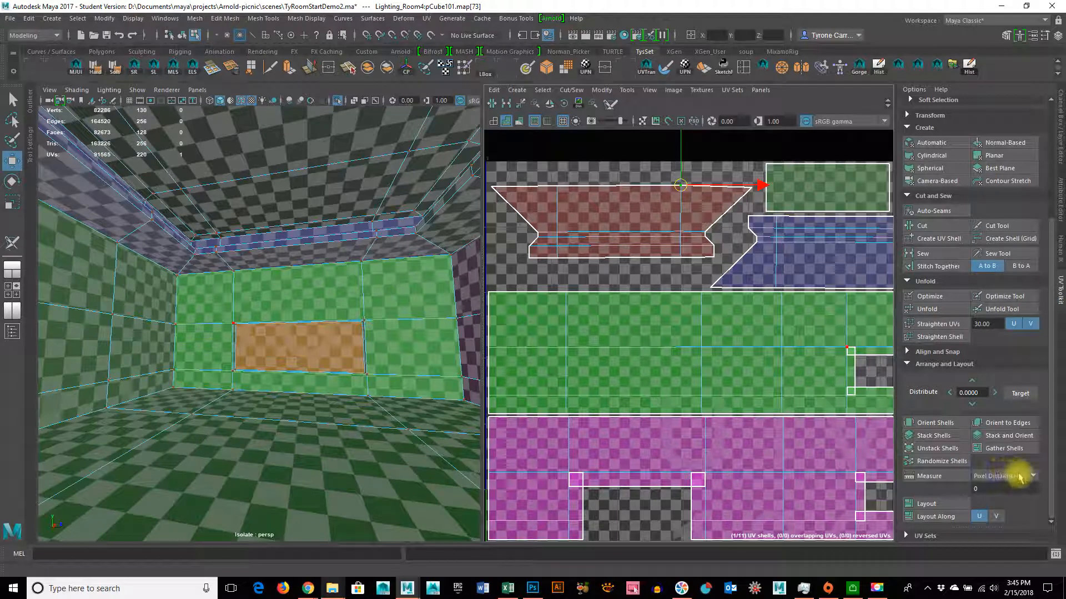
# Brush the Optimize tool across the red ceiling strip's UV shell to even out its UV spacing
pyautogui.scroll(1, 1028, 449)
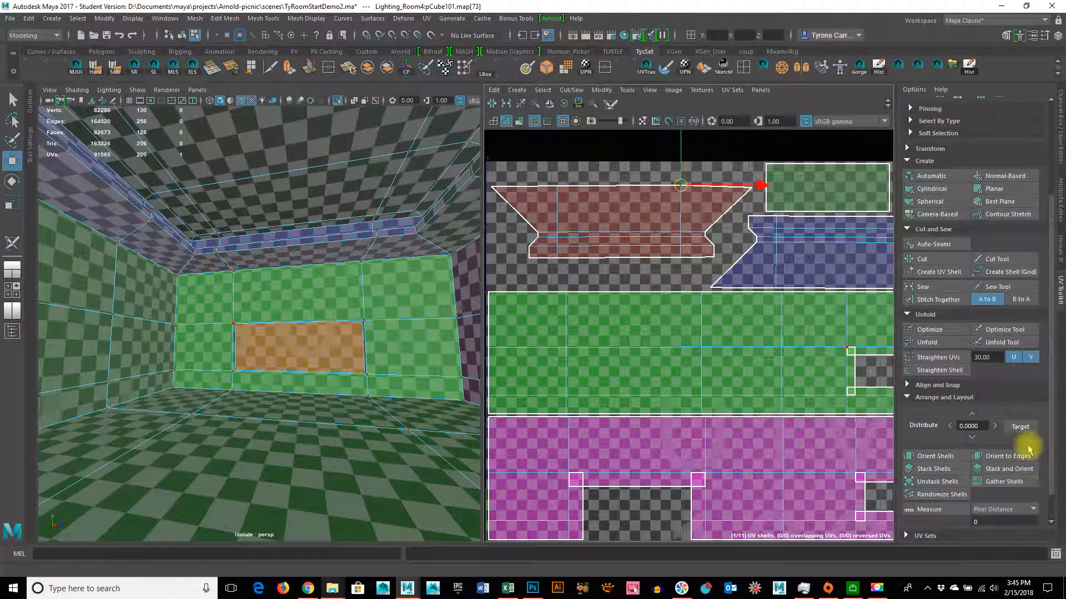
pyautogui.click(1003, 330)
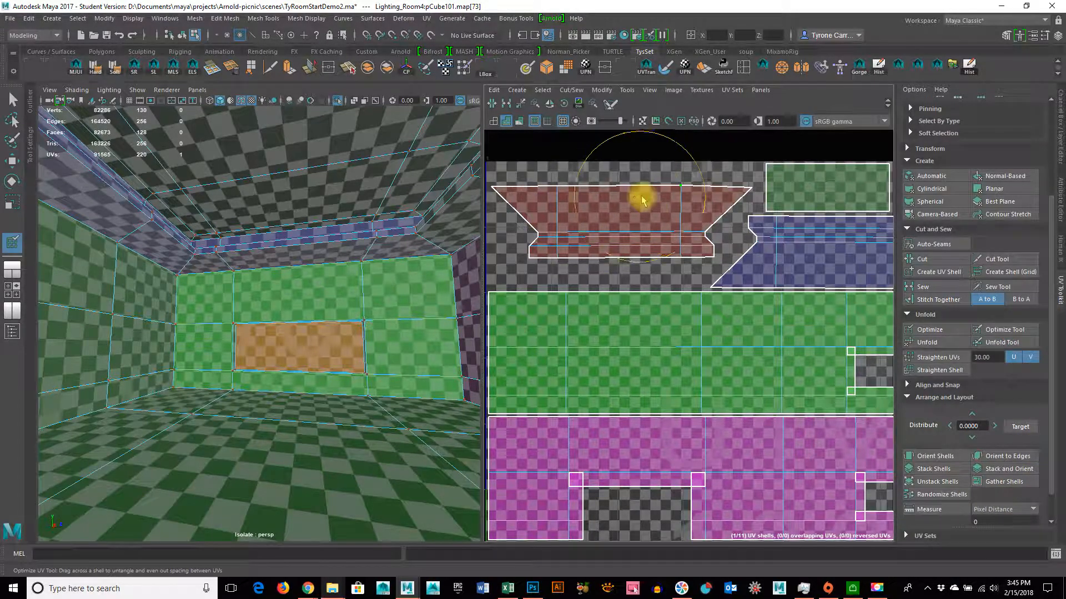
pyautogui.click(1002, 342)
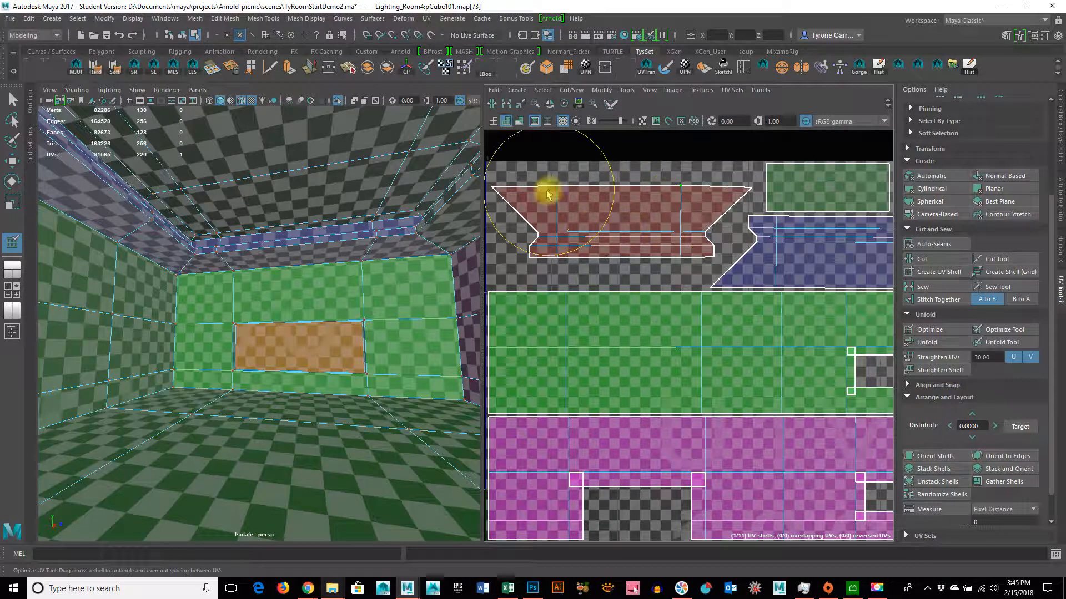
pyautogui.keyDown('ctrl'); pyautogui.moveTo(563, 201); pyautogui.dragTo(604, 218, button='right'); pyautogui.keyUp('ctrl')
pyautogui.moveTo(686, 205); pyautogui.dragTo(480, 212)
# Try to even out the UVs at the magenta wall shell's lower corner with the Optimize tool
pyautogui.keyDown('alt'); pyautogui.moveTo(648, 326); pyautogui.dragTo(507, 326, button='right'); pyautogui.keyUp('alt')
pyautogui.keyDown('alt'); pyautogui.moveTo(507, 325); pyautogui.dragTo(744, 238, button='middle'); pyautogui.keyUp('alt')
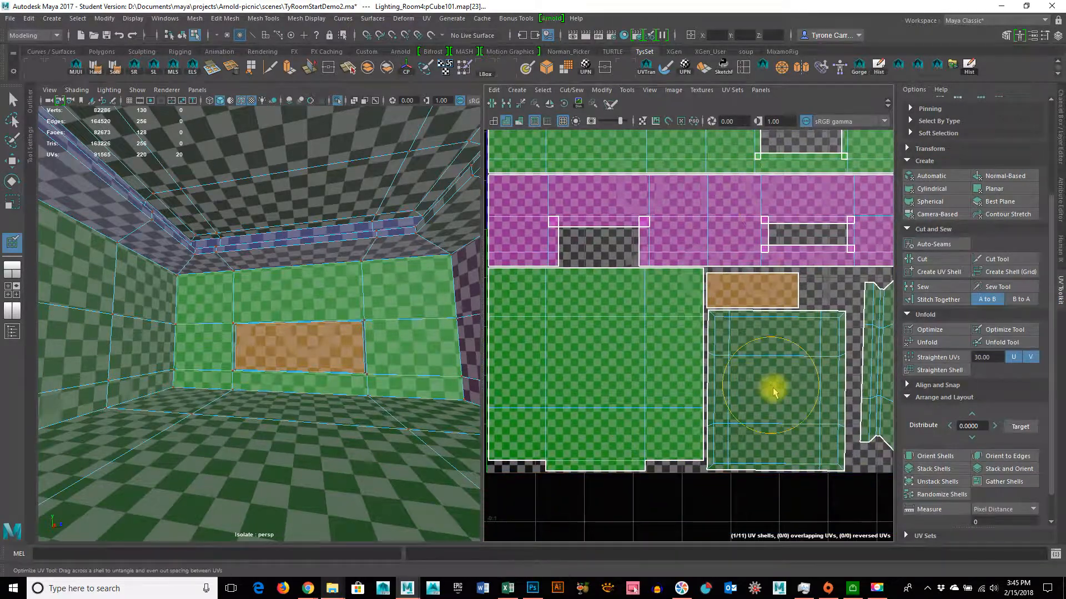
pyautogui.keyDown('alt'); pyautogui.moveTo(786, 440); pyautogui.dragTo(631, 483, button='middle'); pyautogui.keyUp('alt')
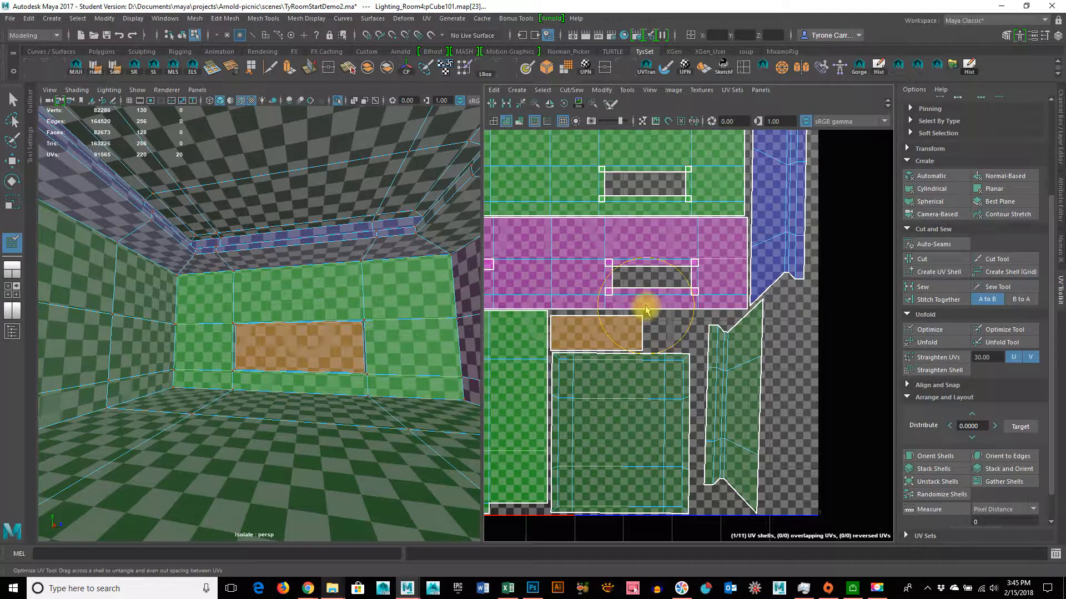
pyautogui.keyDown('alt'); pyautogui.moveTo(647, 304); pyautogui.dragTo(591, 428, button='middle'); pyautogui.keyUp('alt')
pyautogui.keyDown('alt'); pyautogui.moveTo(675, 348); pyautogui.dragTo(719, 319, button='middle'); pyautogui.keyUp('alt')
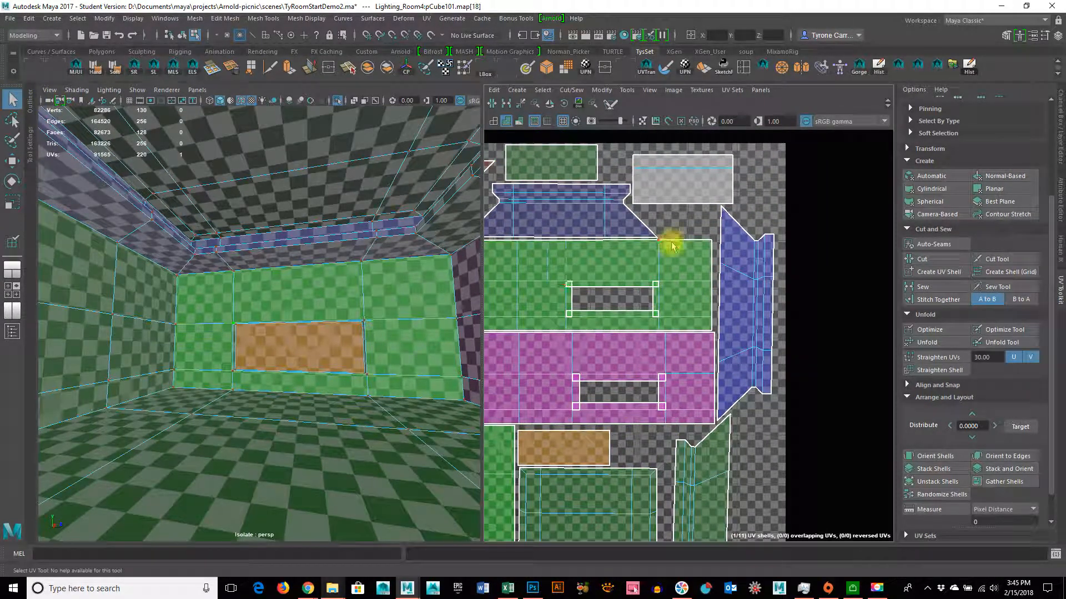
pyautogui.keyDown('alt'); pyautogui.moveTo(741, 295); pyautogui.dragTo(638, 289, button='right'); pyautogui.keyUp('alt')
pyautogui.click(1018, 330)
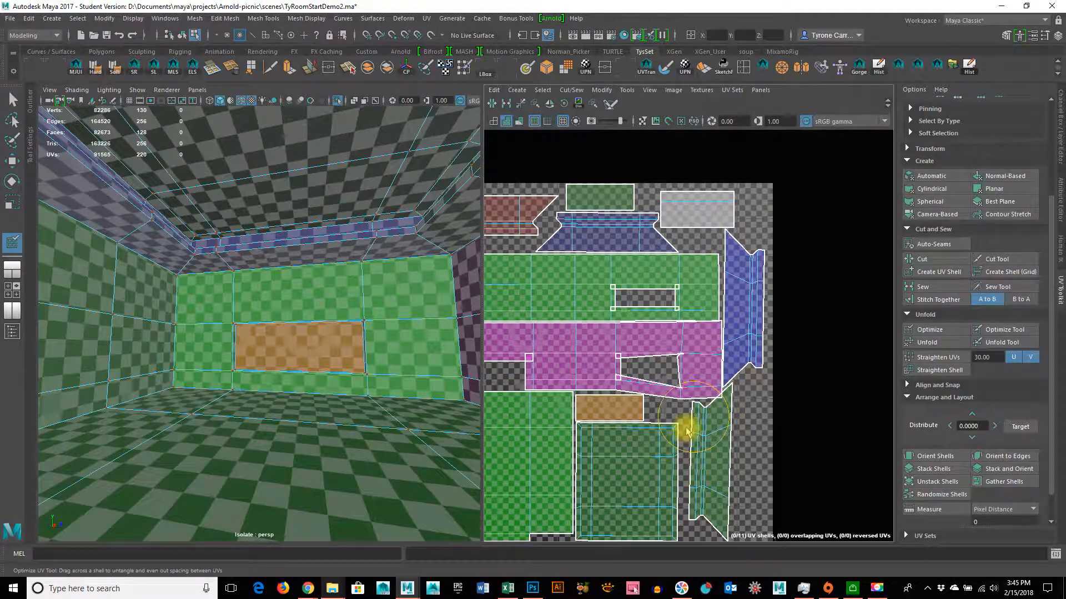
pyautogui.moveTo(590, 409)
pyautogui.keyDown('alt'); pyautogui.mouseDown(button='right')
pyautogui.moveTo(653, 413)
pyautogui.moveTo(678, 321)
pyautogui.mouseUp(button='right'); pyautogui.keyUp('alt')
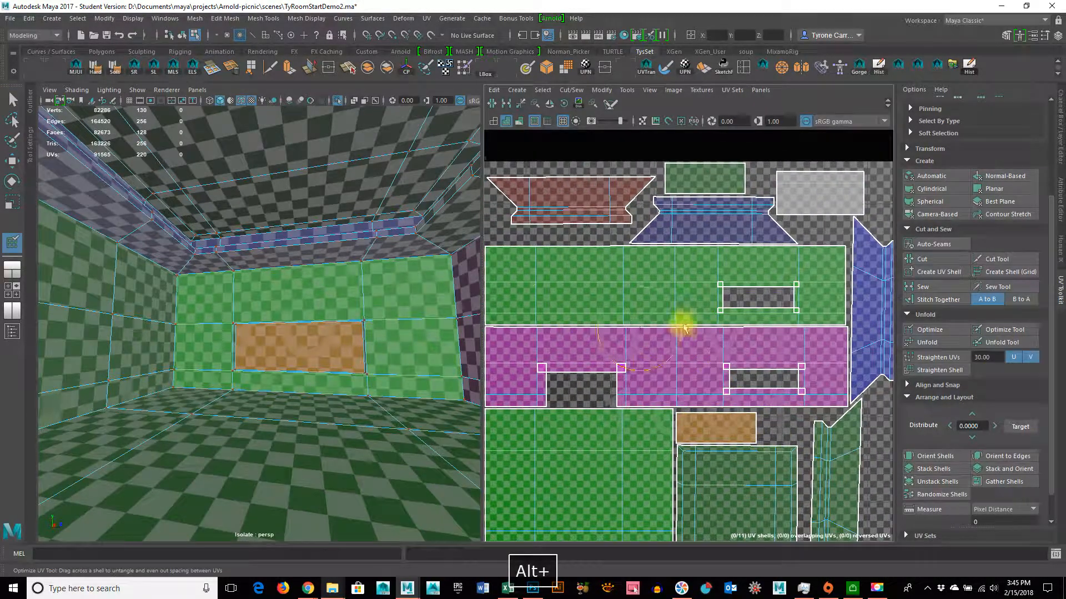
# Return to the Select tool and examine the full UV layout and the checker pattern on the room's walls, floor and ceiling
pyautogui.click(12, 100)
pyautogui.keyDown('alt'); pyautogui.moveTo(259, 261); pyautogui.dragTo(323, 240, button='right'); pyautogui.keyUp('alt')
pyautogui.keyDown('alt'); pyautogui.moveTo(852, 358); pyautogui.dragTo(845, 380, button='right'); pyautogui.keyUp('alt')
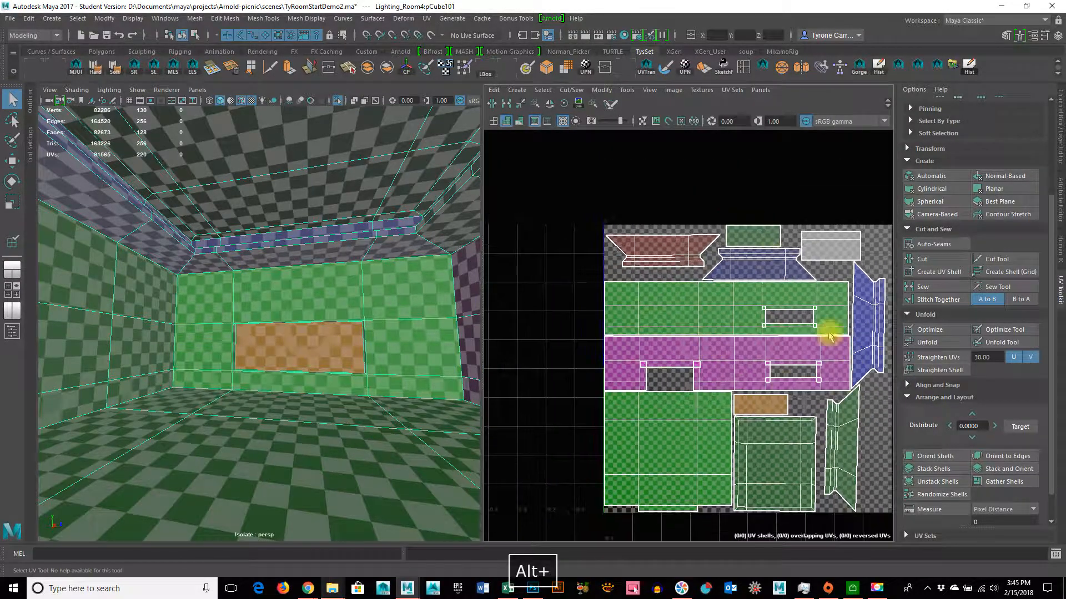
pyautogui.keyDown('alt'); pyautogui.moveTo(281, 411); pyautogui.dragTo(376, 337); pyautogui.keyUp('alt')
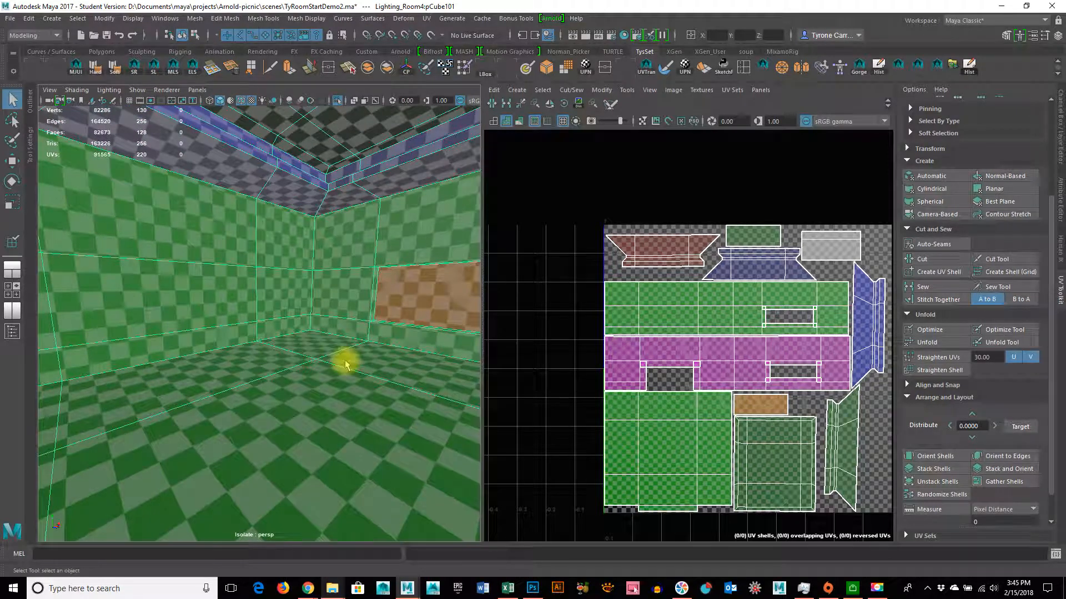
pyautogui.keyDown('alt'); pyautogui.moveTo(345, 427); pyautogui.dragTo(230, 395); pyautogui.keyUp('alt')
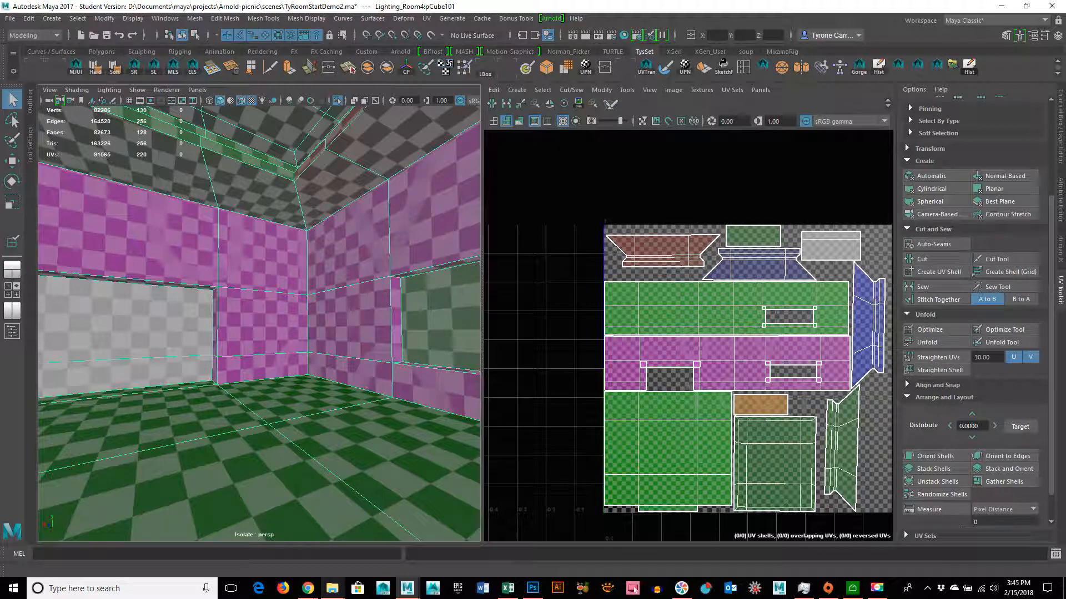